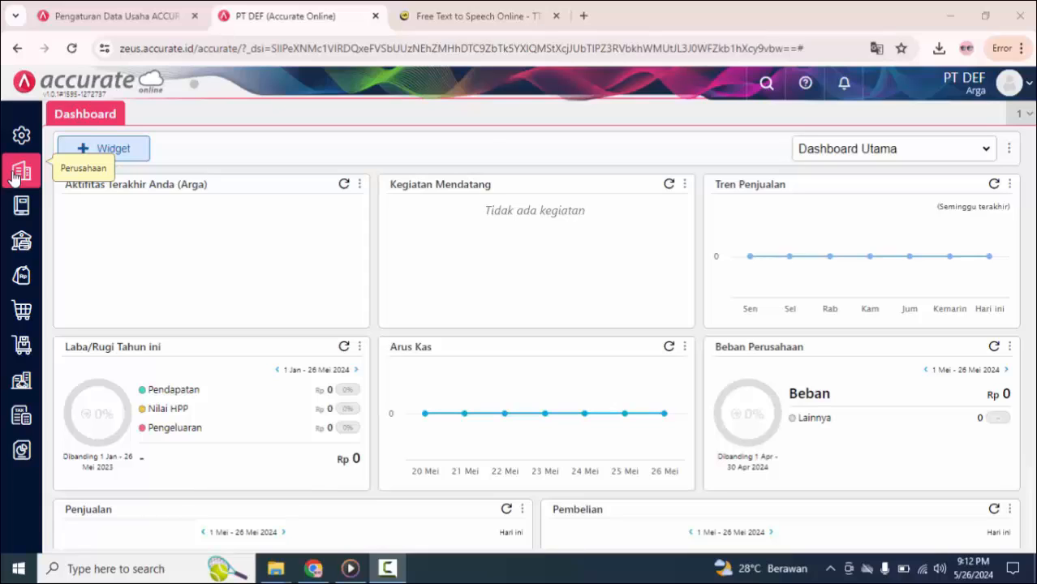
Step: Add US Dollar as a new currency in the company's Mata Uang list and save it
left_click(16, 175)
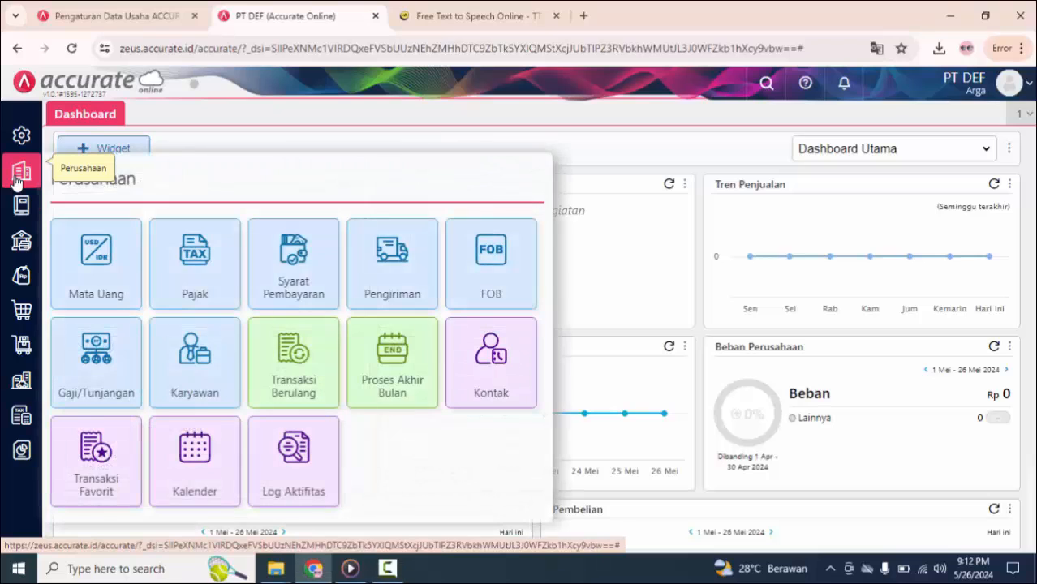
left_click(99, 281)
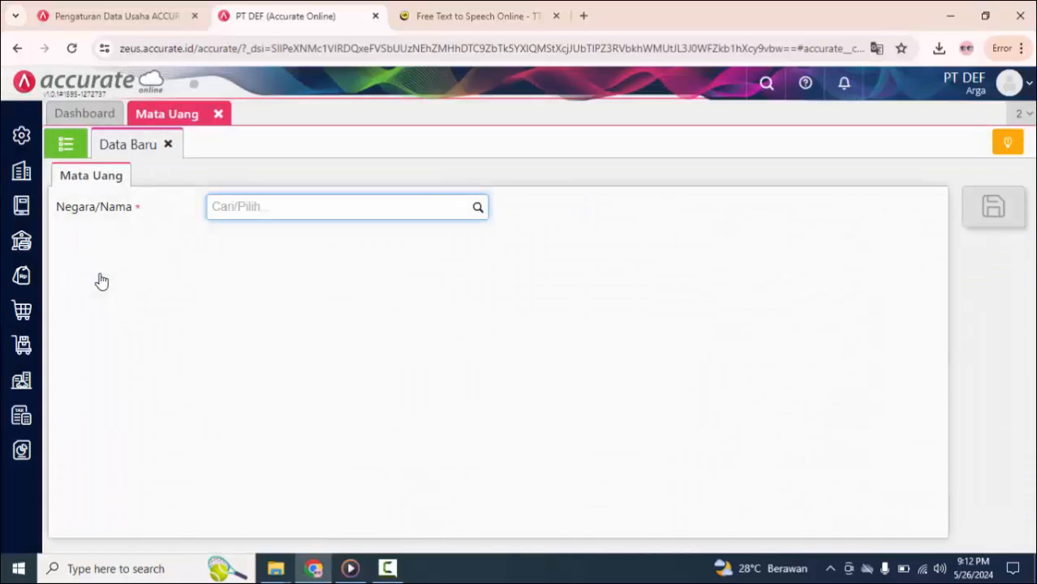
left_click(65, 144)
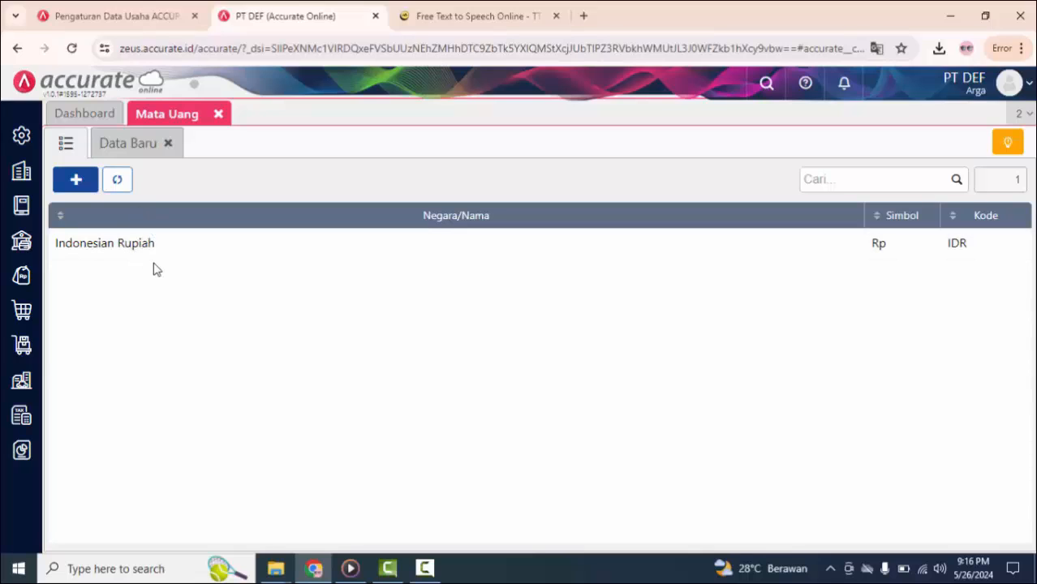
left_click(75, 180)
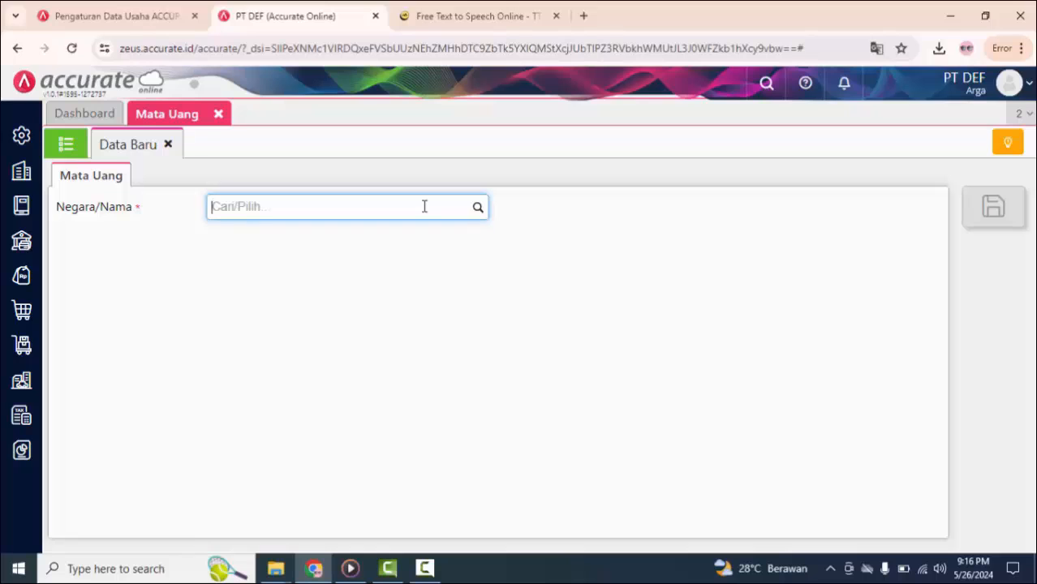
type("us")
left_click(336, 258)
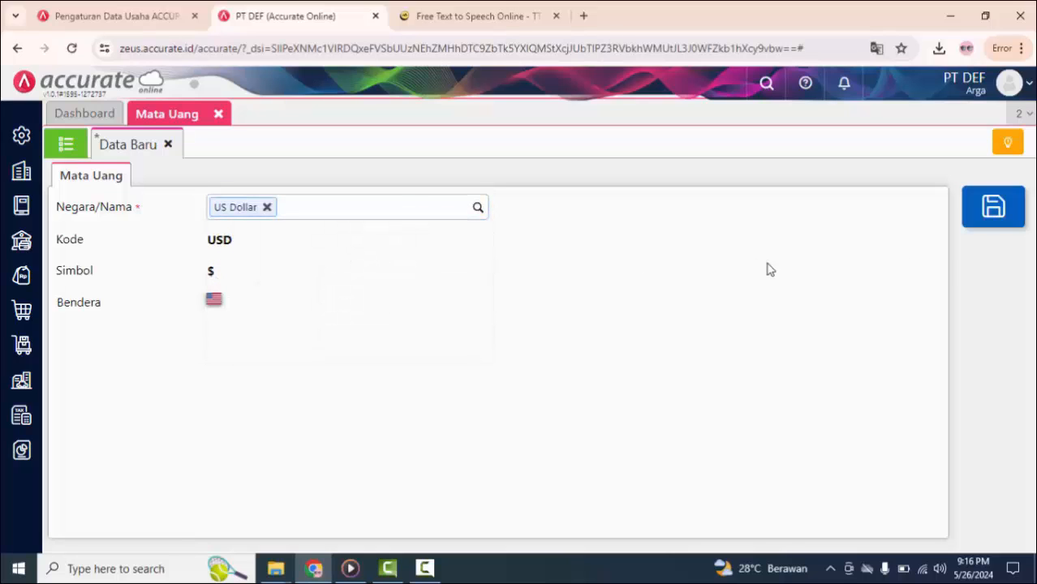
left_click(990, 218)
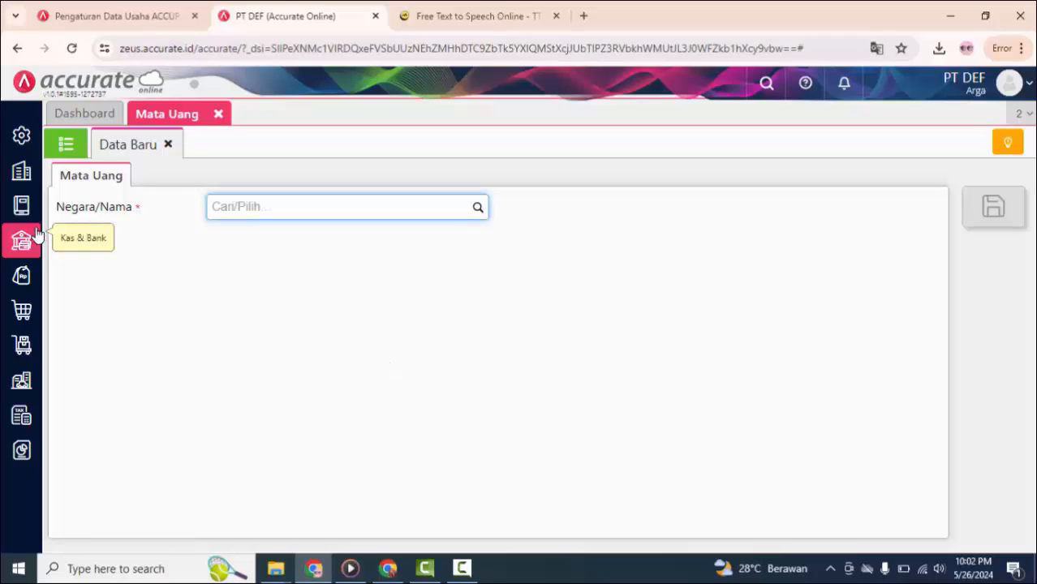
Step: Start a new Kas & Bank account in Akun Perkiraan as a sub-account of [110102] Bank, named BCA
left_click(22, 204)
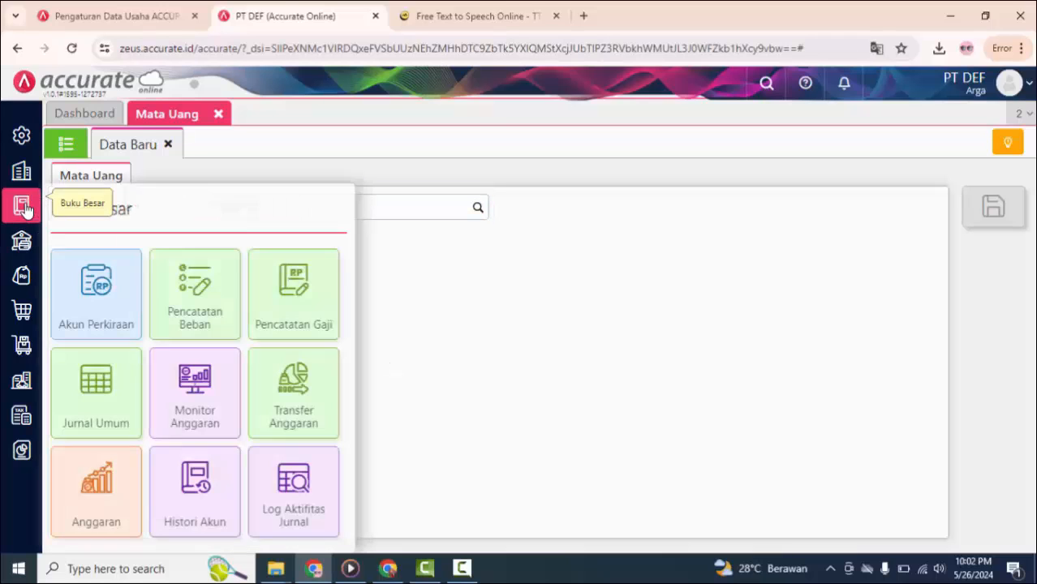
left_click(109, 301)
left_click(67, 148)
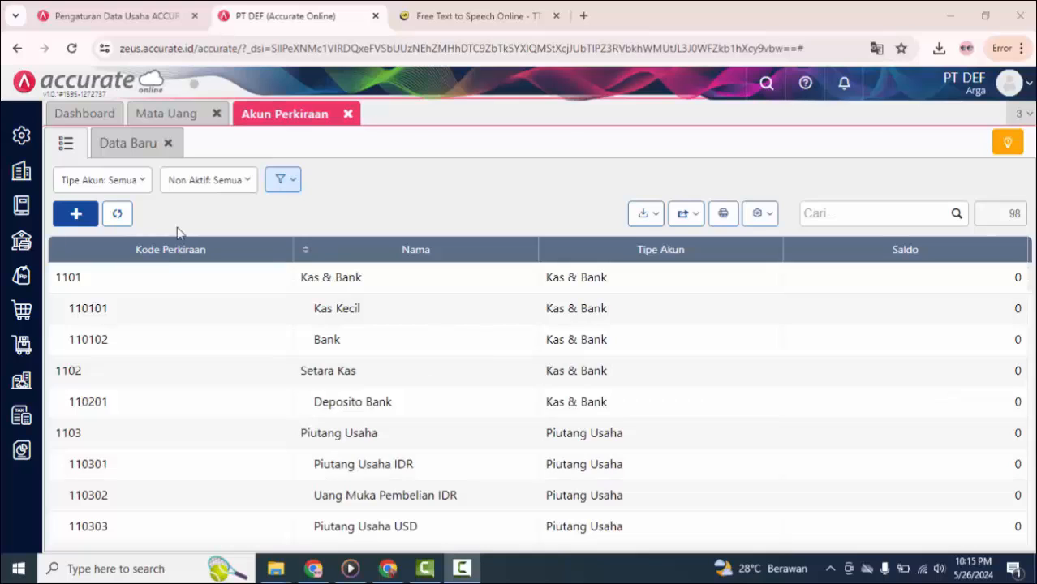
left_click(74, 216)
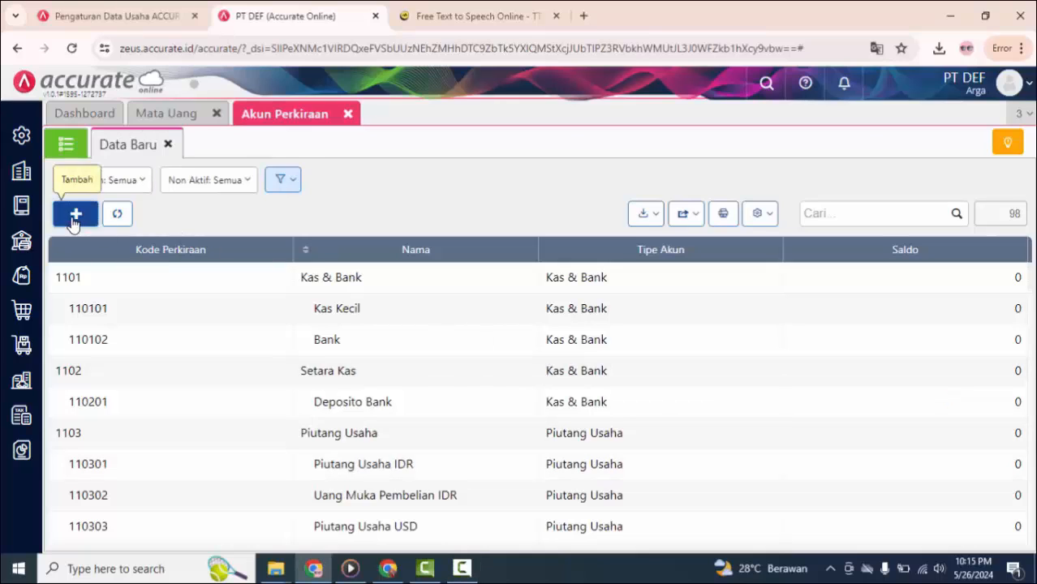
left_click(63, 241)
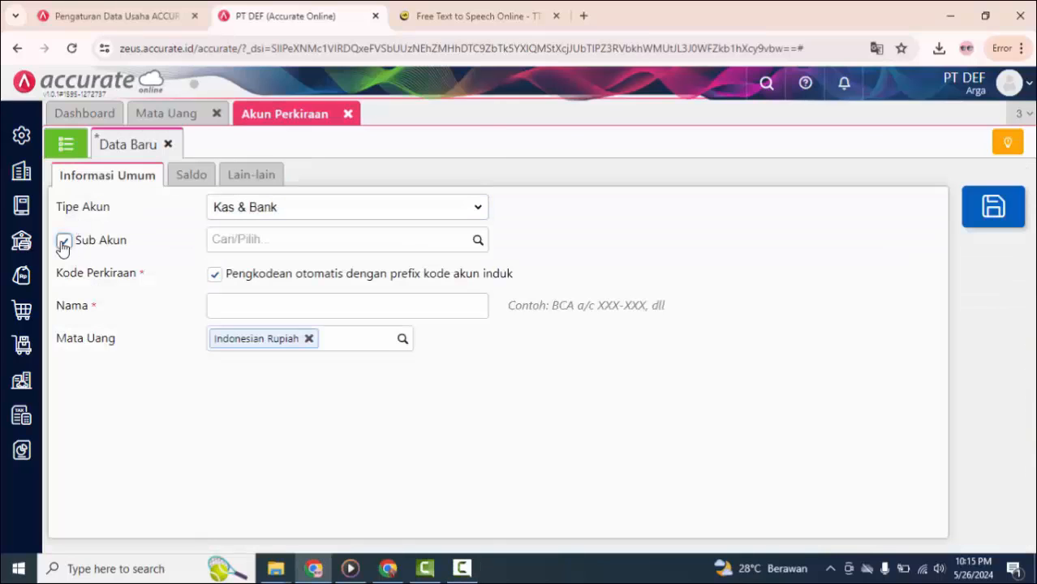
left_click(481, 242)
left_click(354, 366)
left_click(298, 302)
type("B")
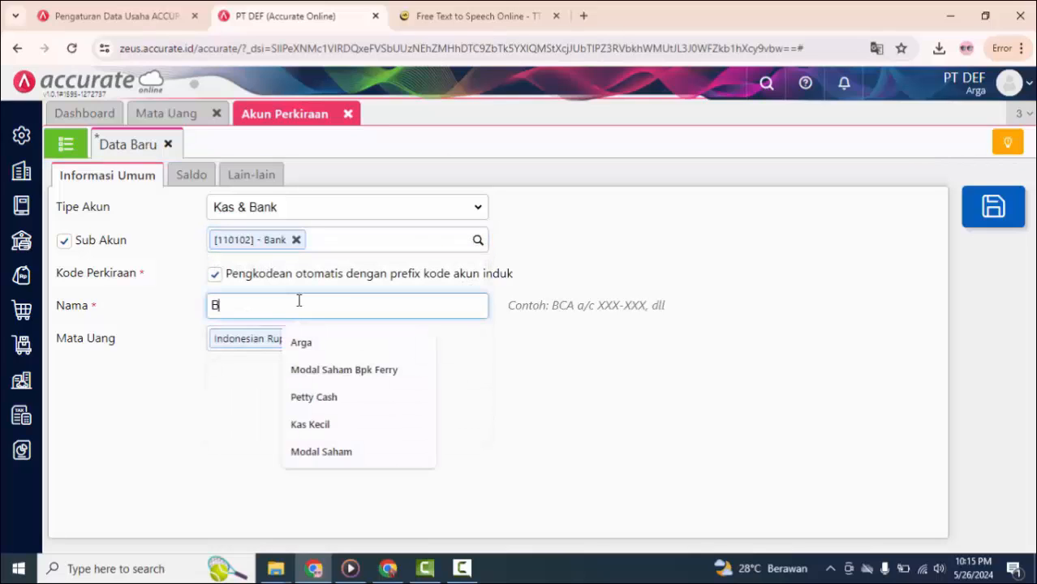
type("CA")
Step: Give the BCA account an opening balance of Rp 1.300.000.000 as of 01/01/2024 and save the account
left_click(193, 175)
left_click(333, 241)
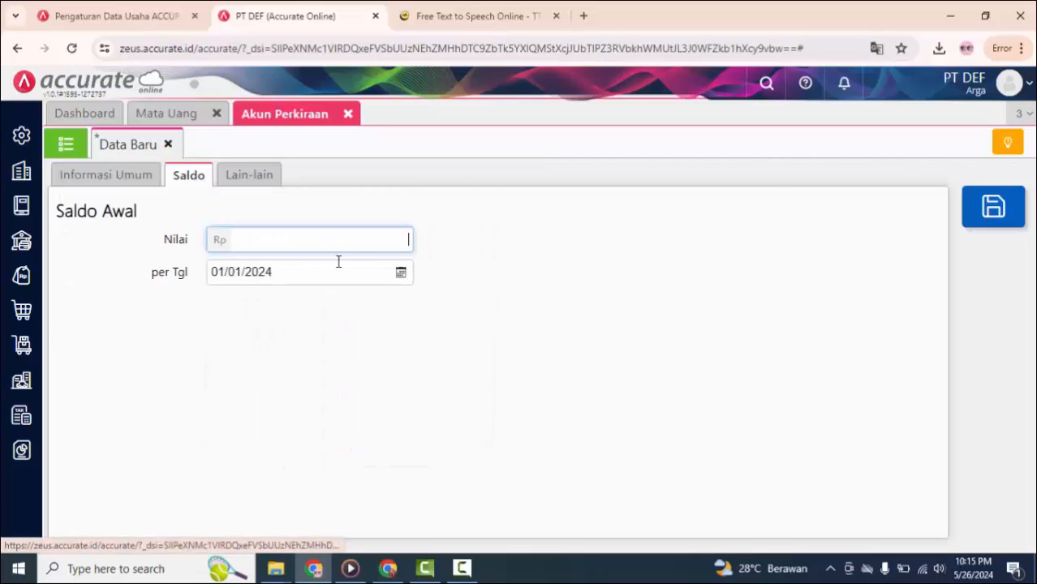
left_click(298, 271)
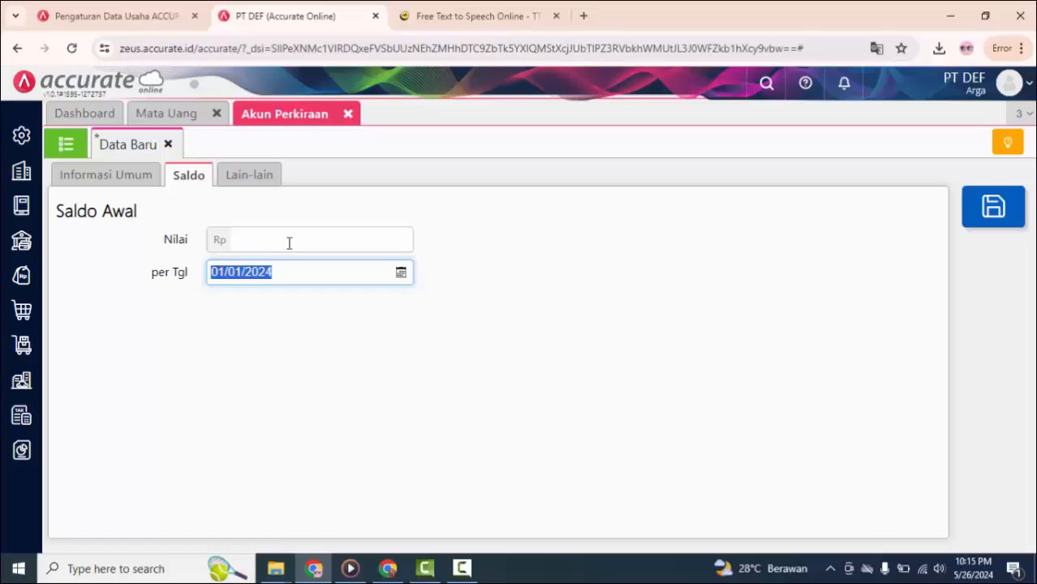
left_click(289, 244)
type("13000")
type("000000.000")
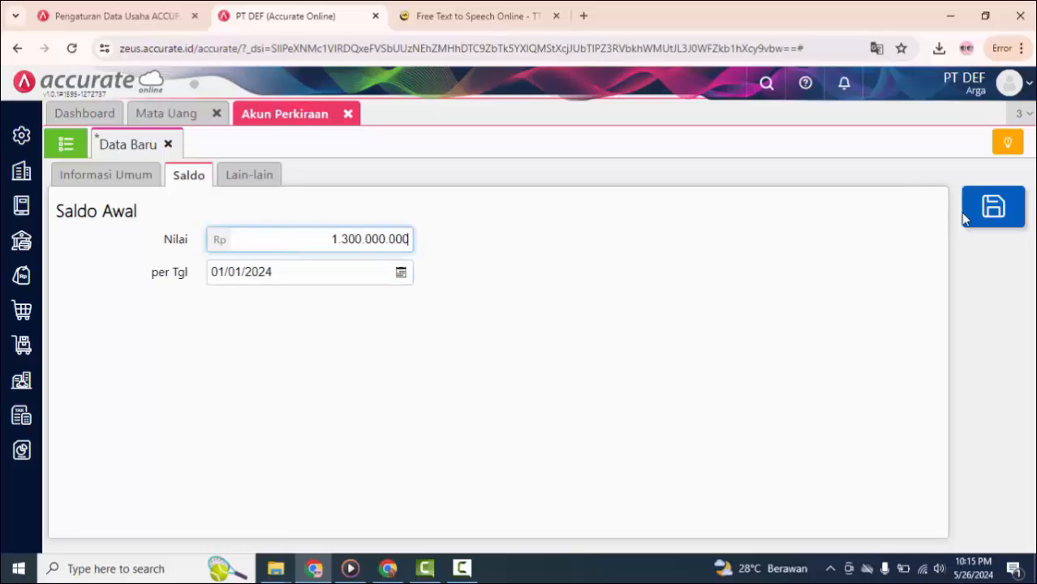
left_click(987, 214)
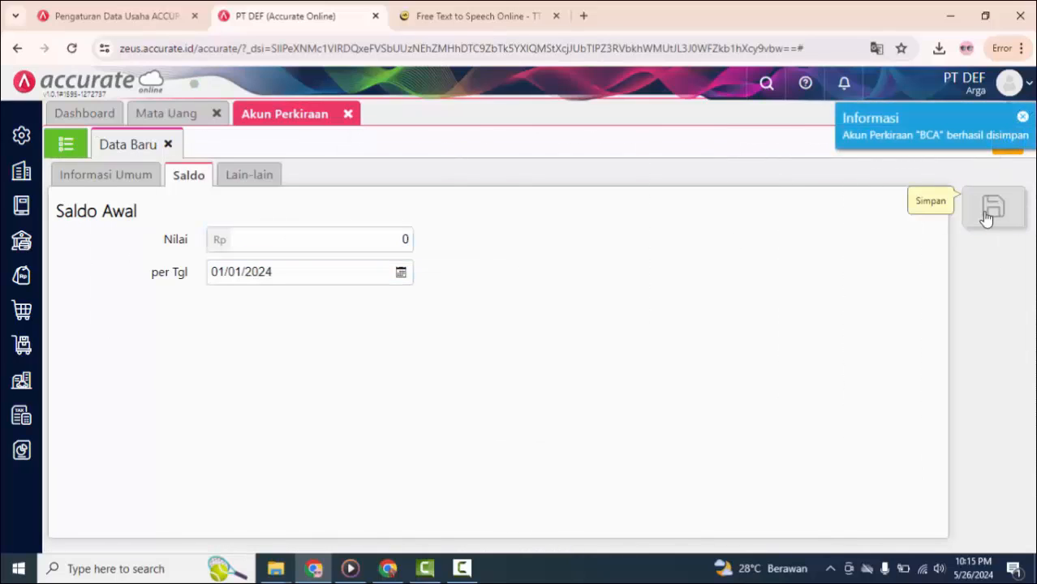
Step: Open the Kas Kecil account from the account list and change its name to Petty Cash
left_click(68, 148)
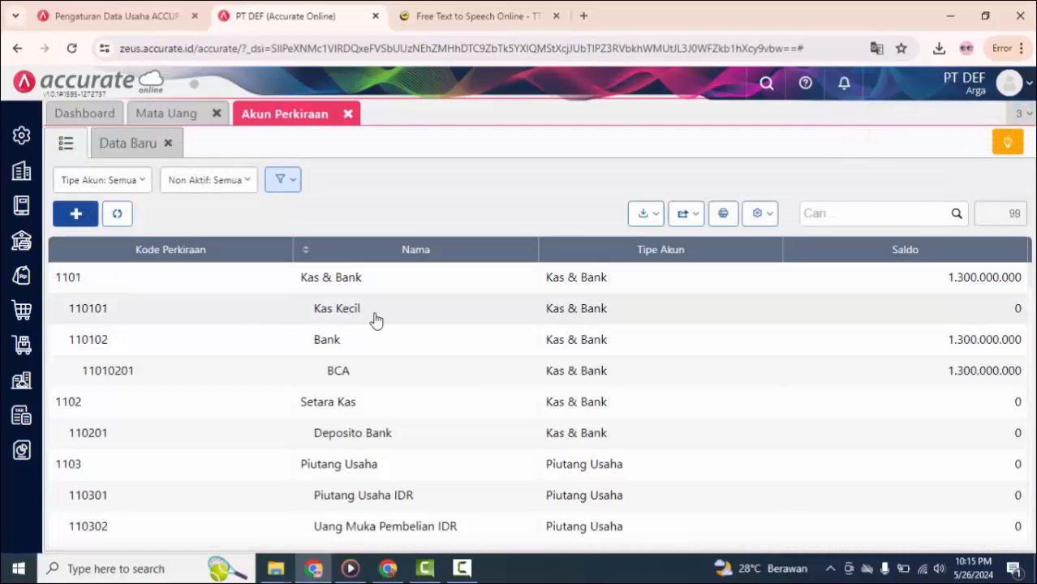
left_click(378, 319)
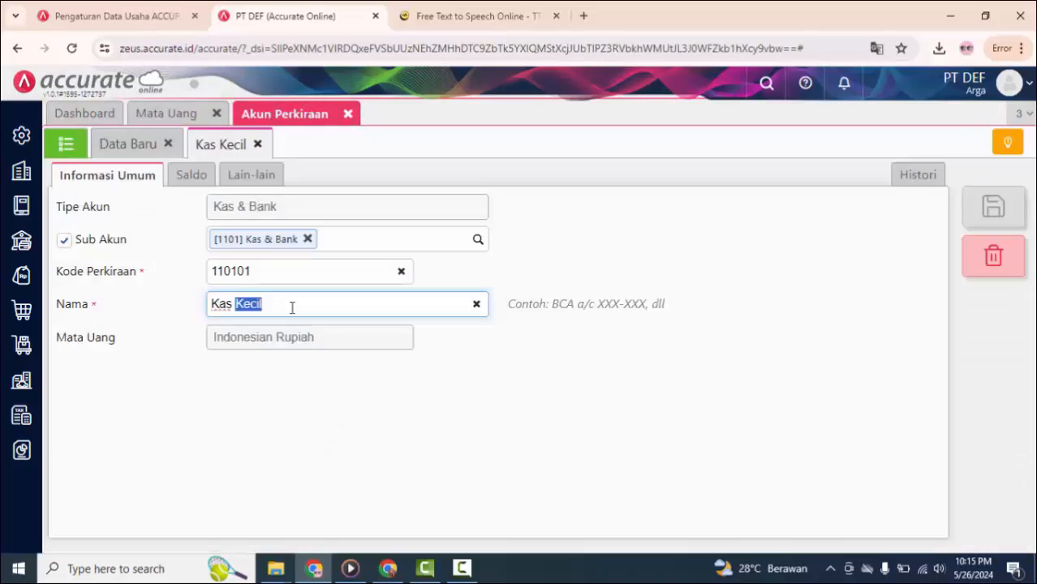
triple_click(289, 306)
type("Petty")
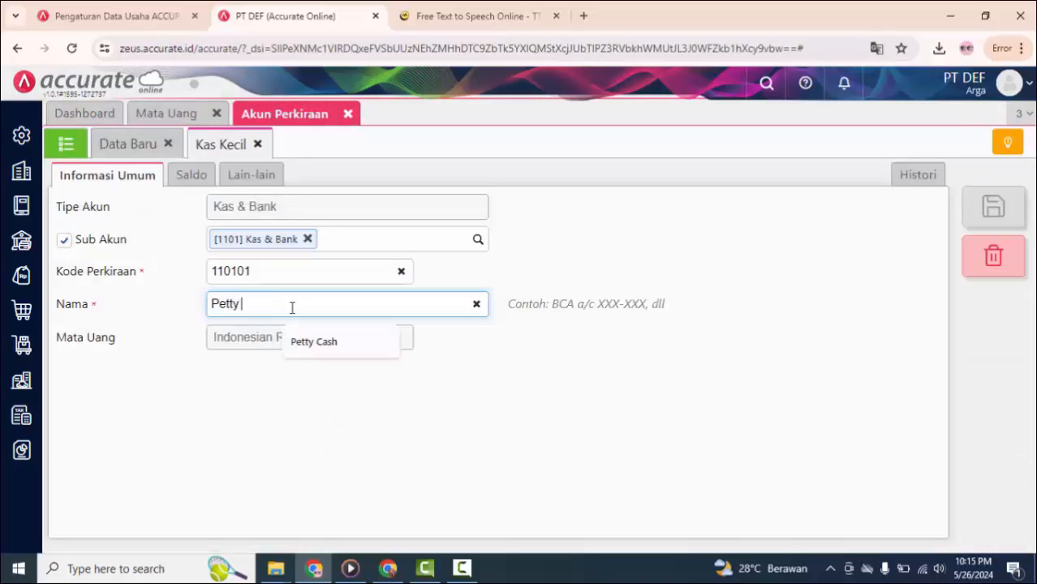
type(" Cash")
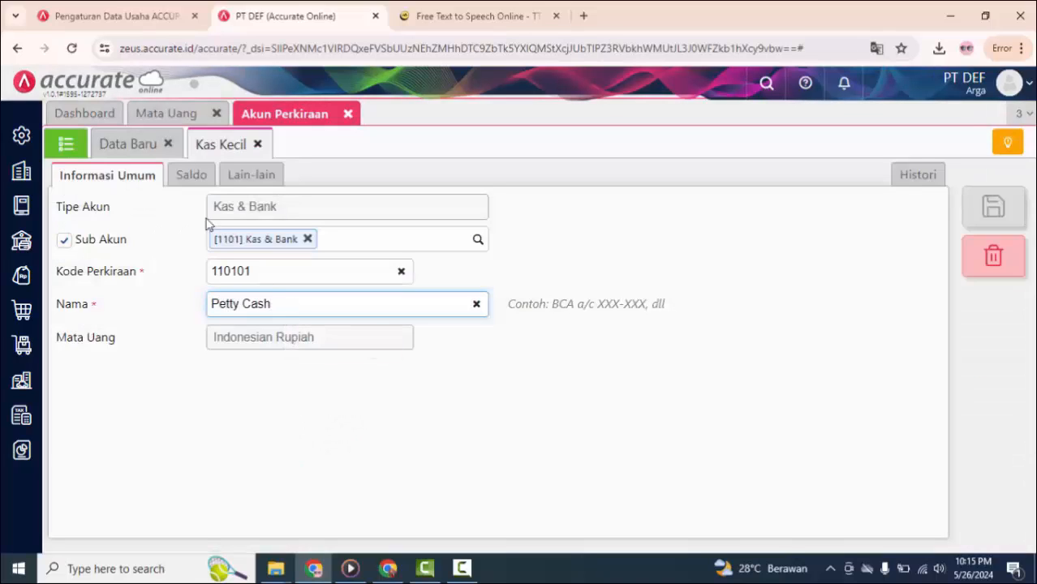
Step: Set the Petty Cash account's opening balance to Rp 500.000 as of 01/01/2024 and save it
left_click(196, 180)
left_click(399, 273)
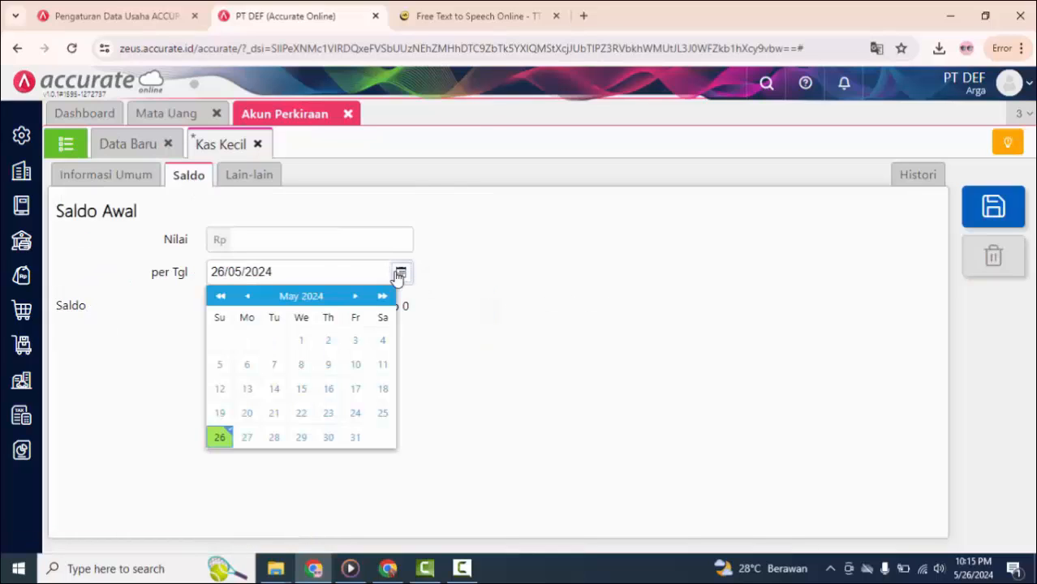
left_click(247, 297)
left_click(247, 297)
left_click(247, 297)
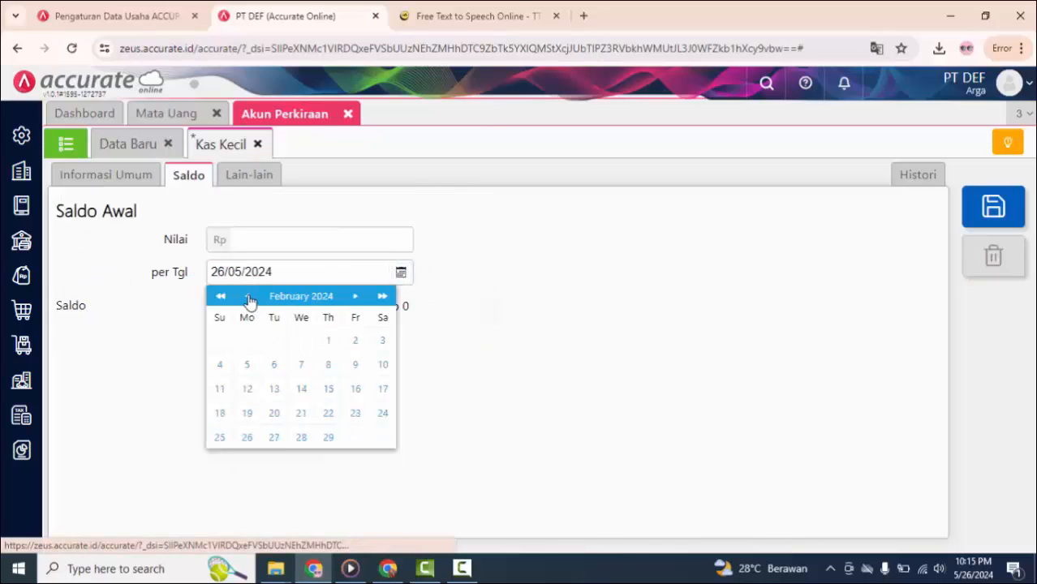
left_click(247, 297)
left_click(247, 340)
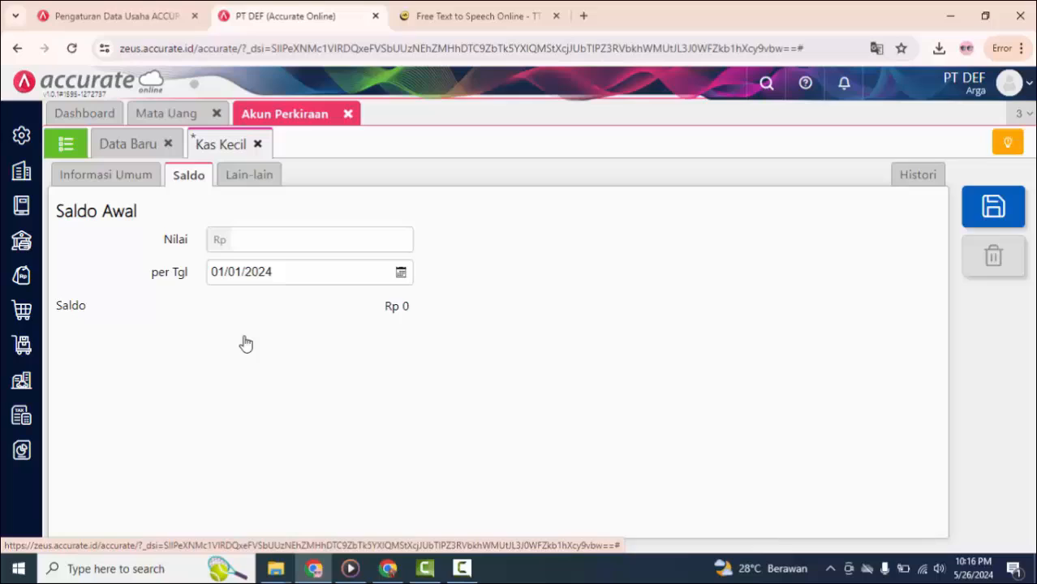
left_click(291, 240)
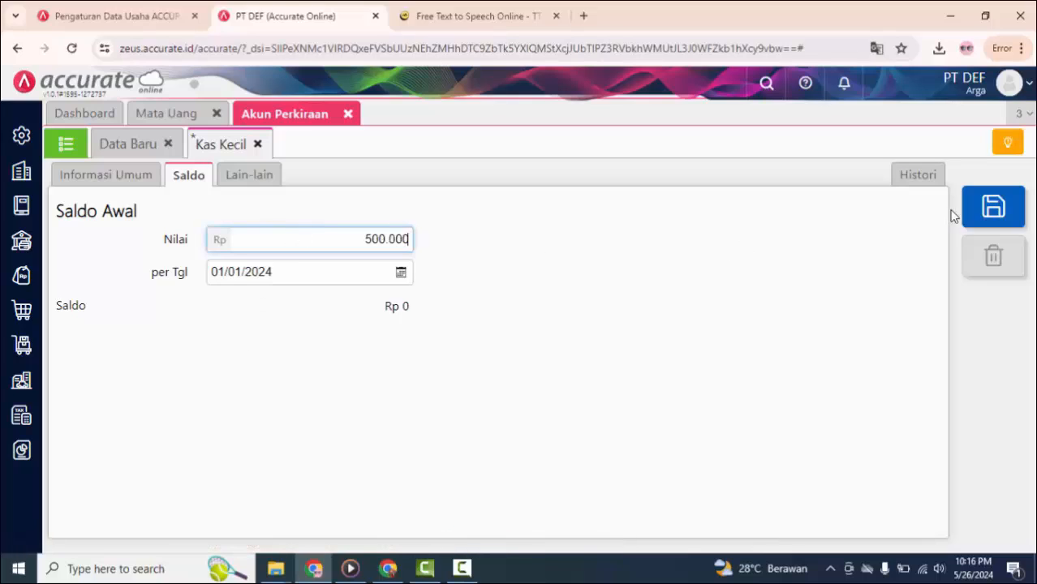
left_click(992, 208)
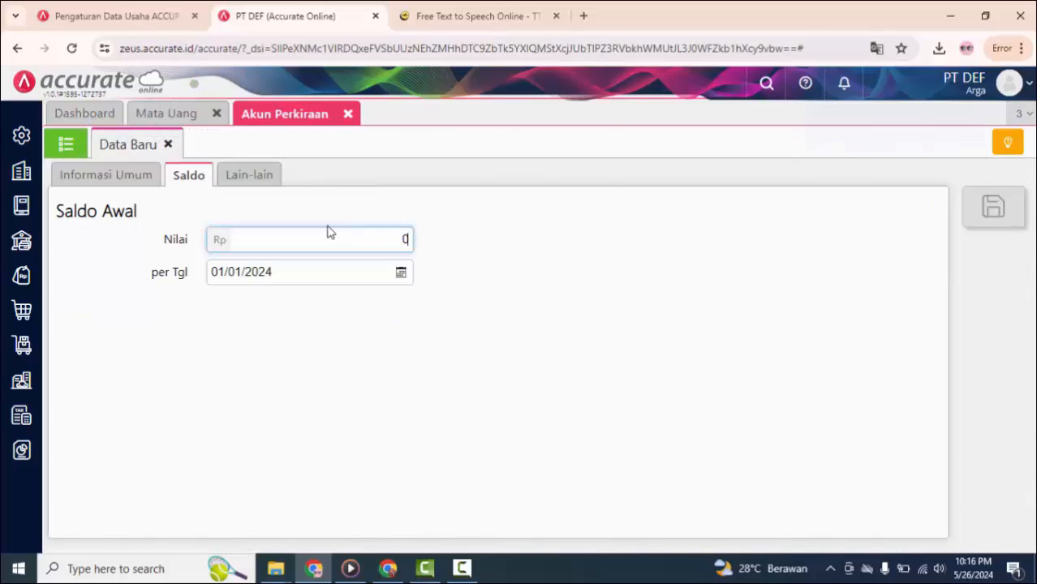
Step: Search the account list for "modal" and append "Bpk" and the shareholder's name to the Modal Saham account name
left_click(63, 146)
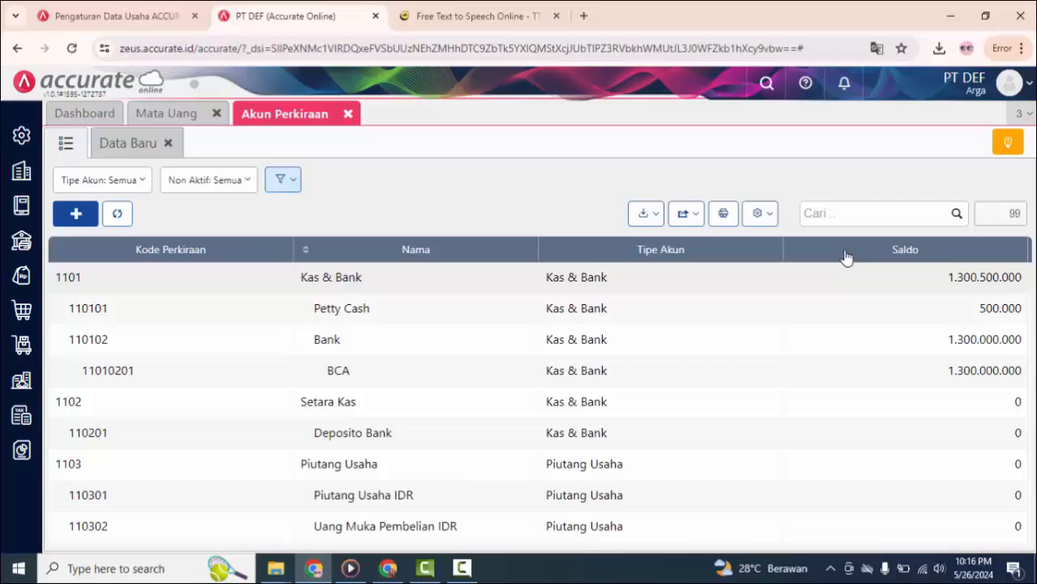
left_click(876, 213)
key("Return")
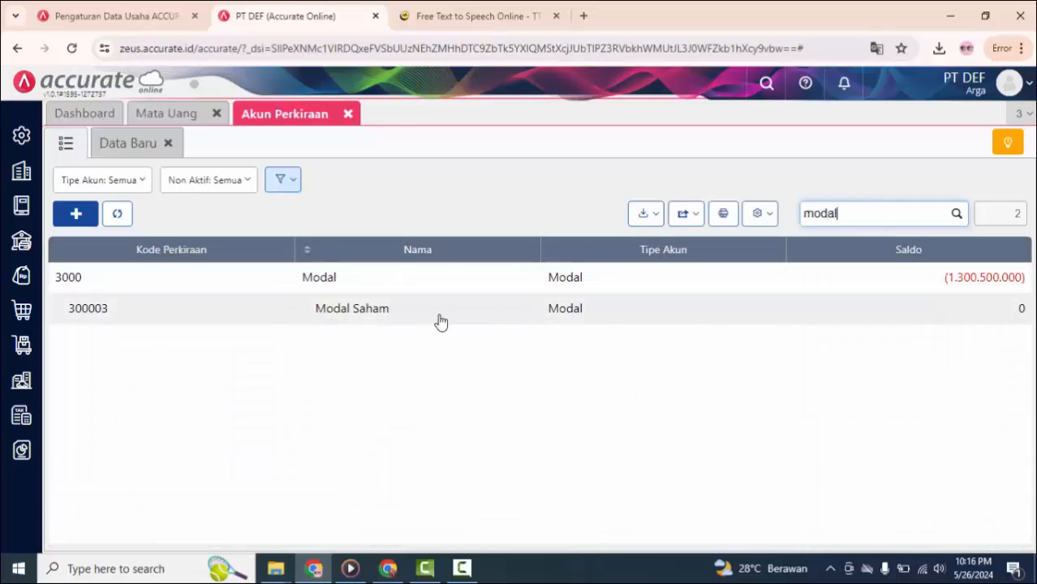
left_click(440, 321)
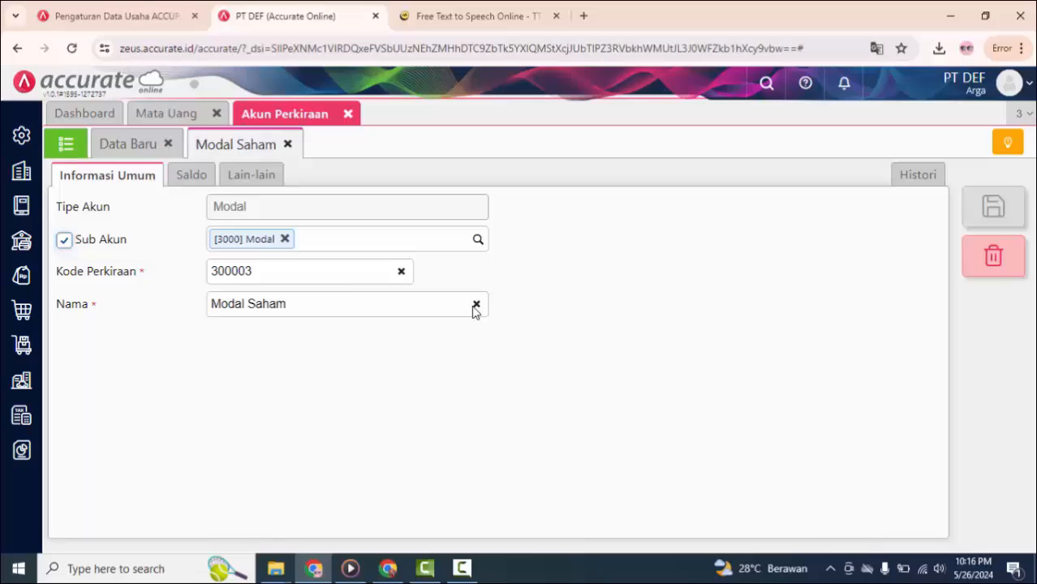
left_click(356, 298)
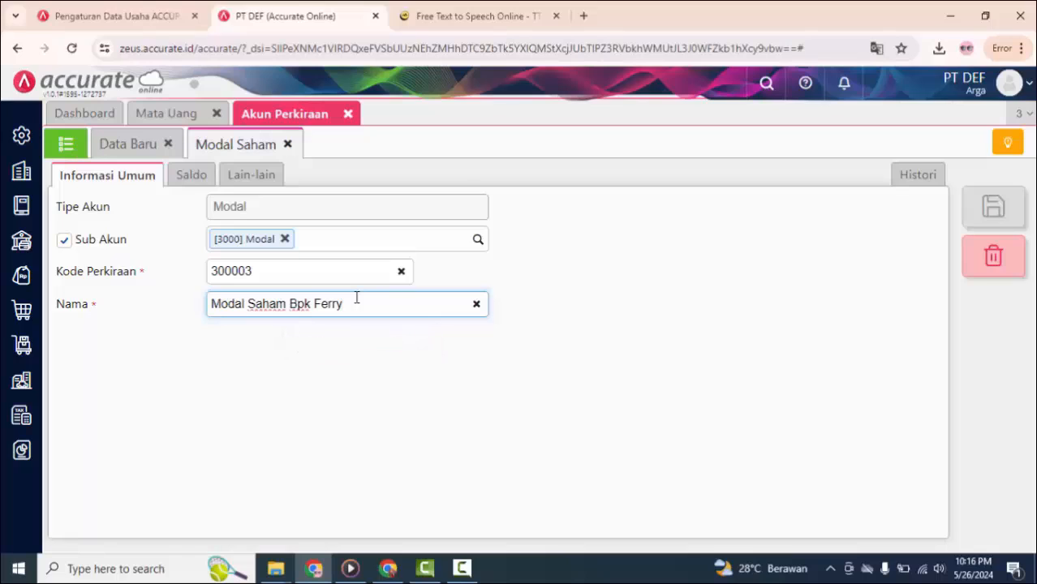
Step: Set the shareholder's capital account opening balance to Rp 1.000.000.000 as of 01/01/2024, save it, and return to the account list
left_click(199, 179)
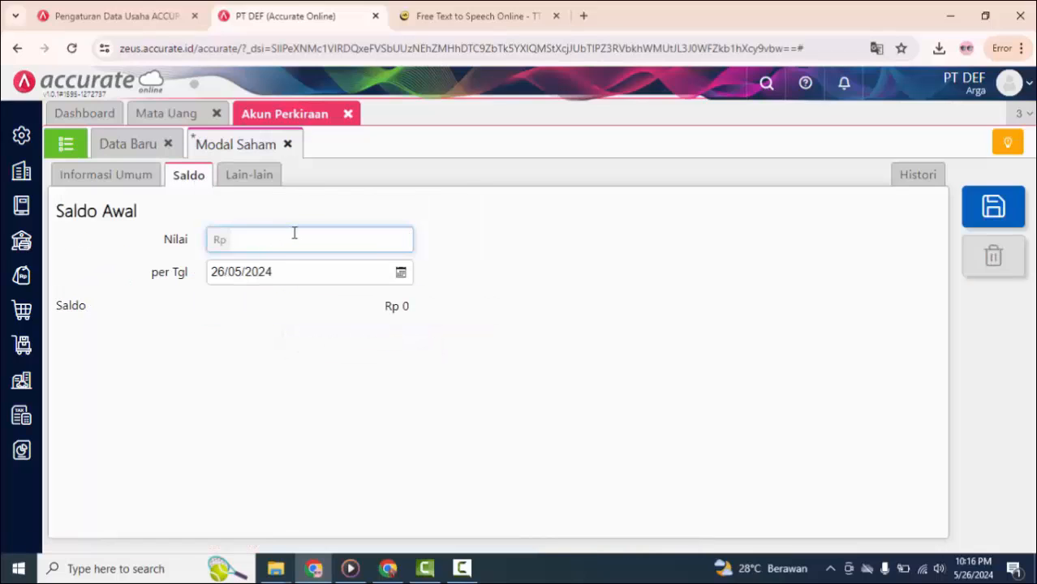
type("1.000.000.000")
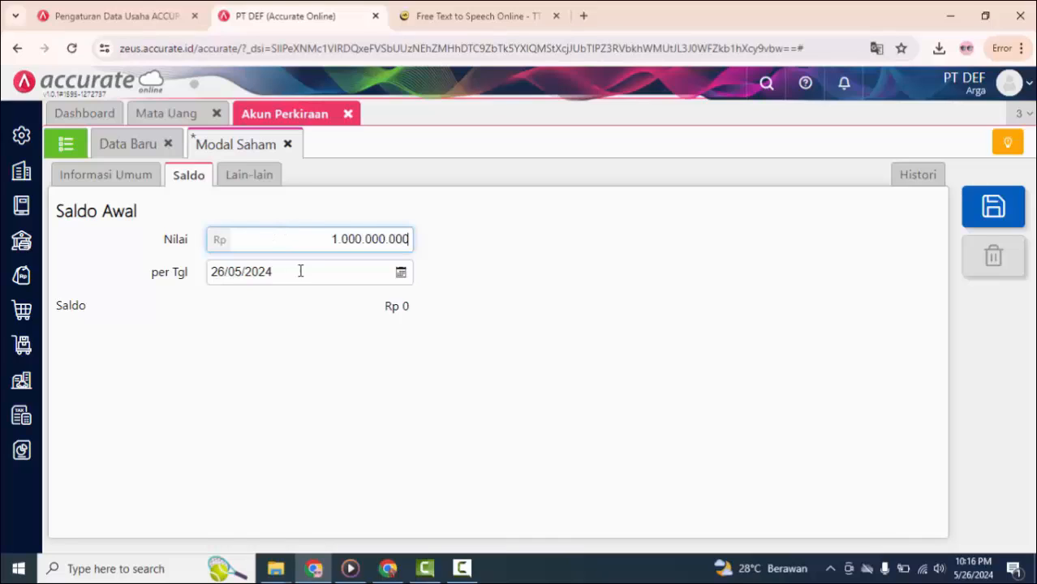
left_click(400, 272)
left_click(301, 297)
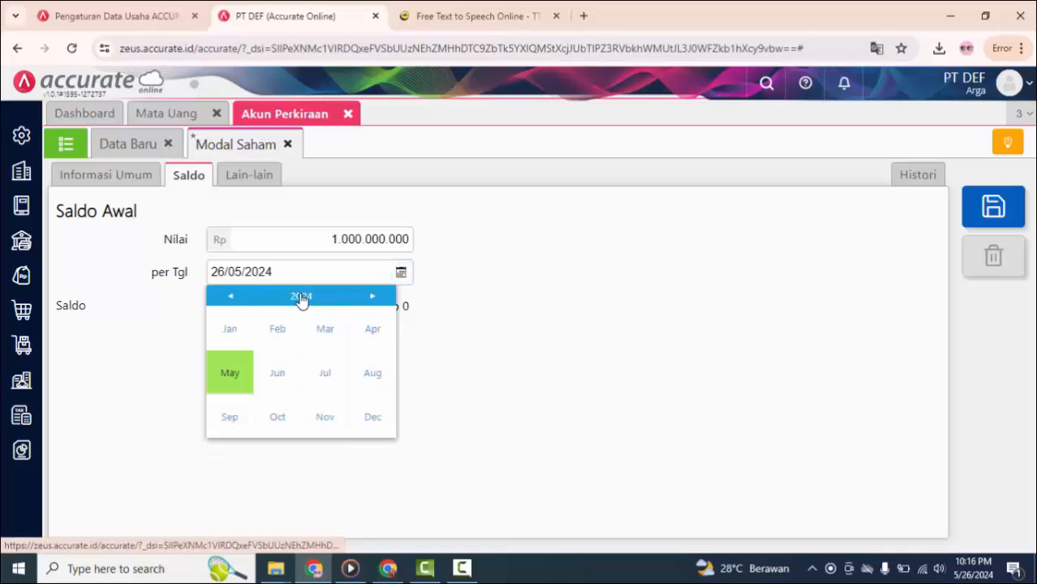
left_click(230, 332)
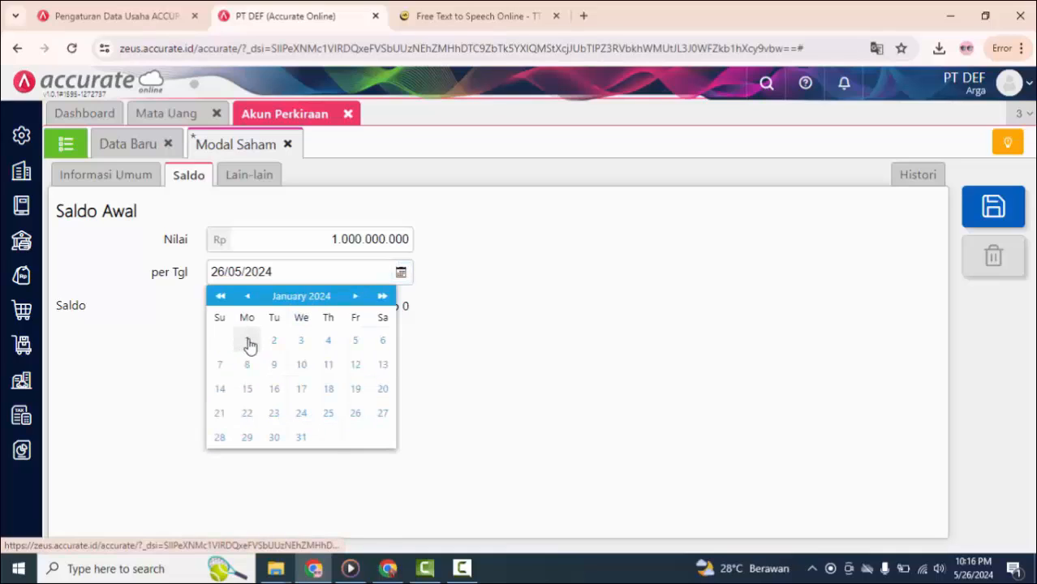
left_click(247, 342)
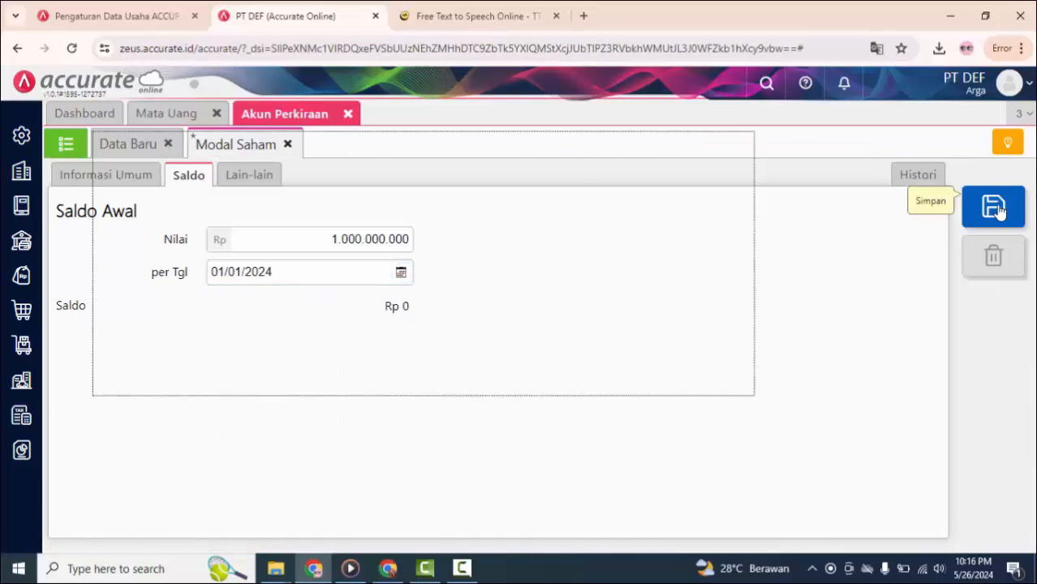
left_click(996, 208)
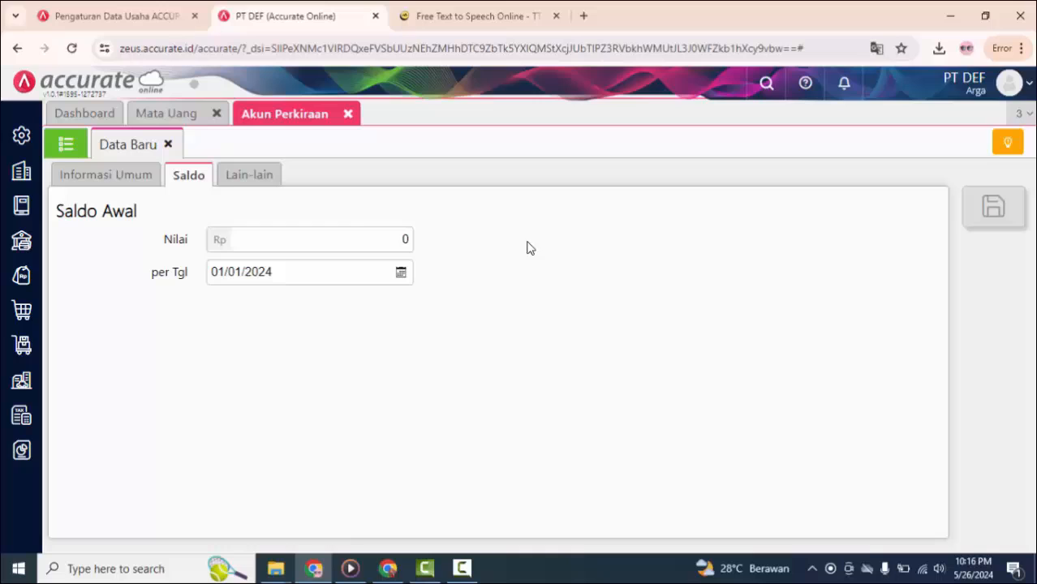
left_click(69, 139)
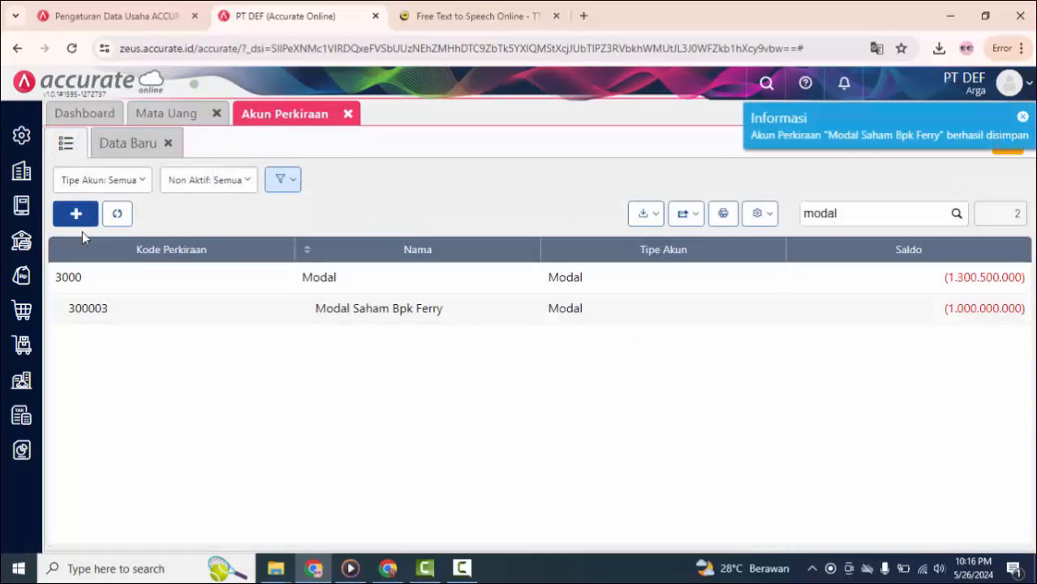
Step: Start a new account of type Modal and make it a sub-account of 3000 Modal
left_click(77, 214)
left_click(302, 208)
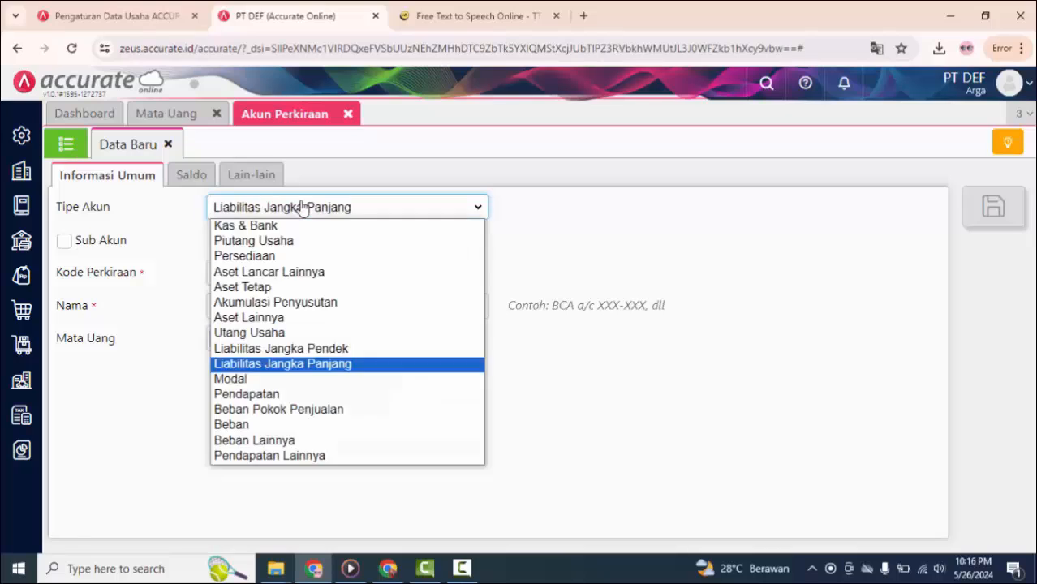
key("Down")
key("Return")
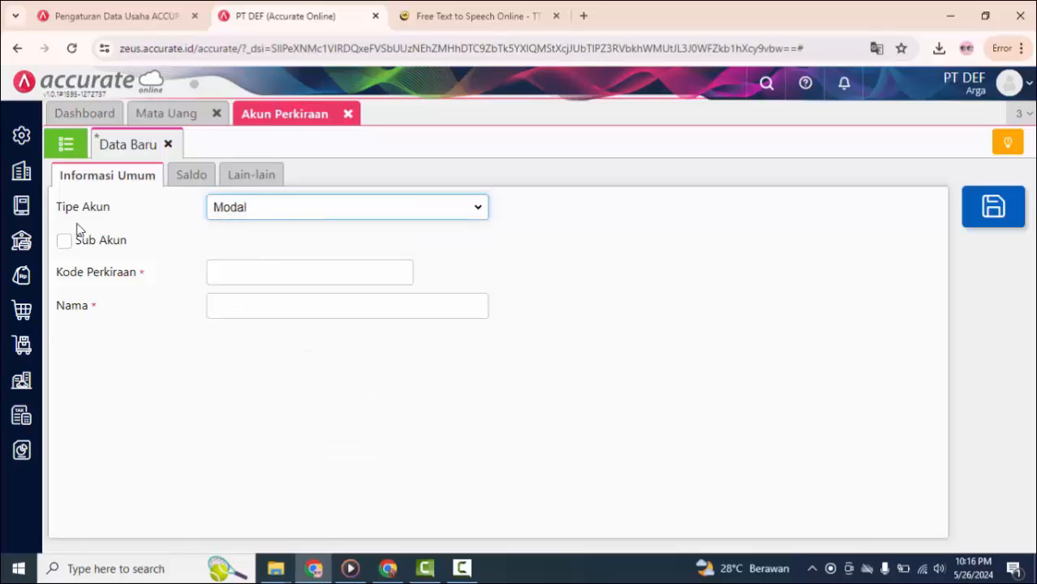
left_click(69, 241)
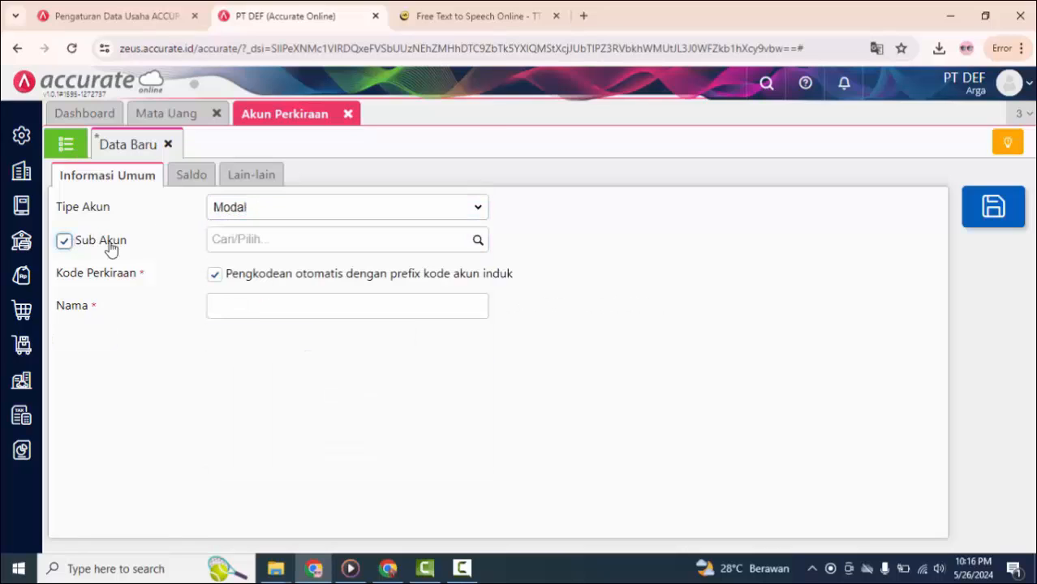
left_click(476, 246)
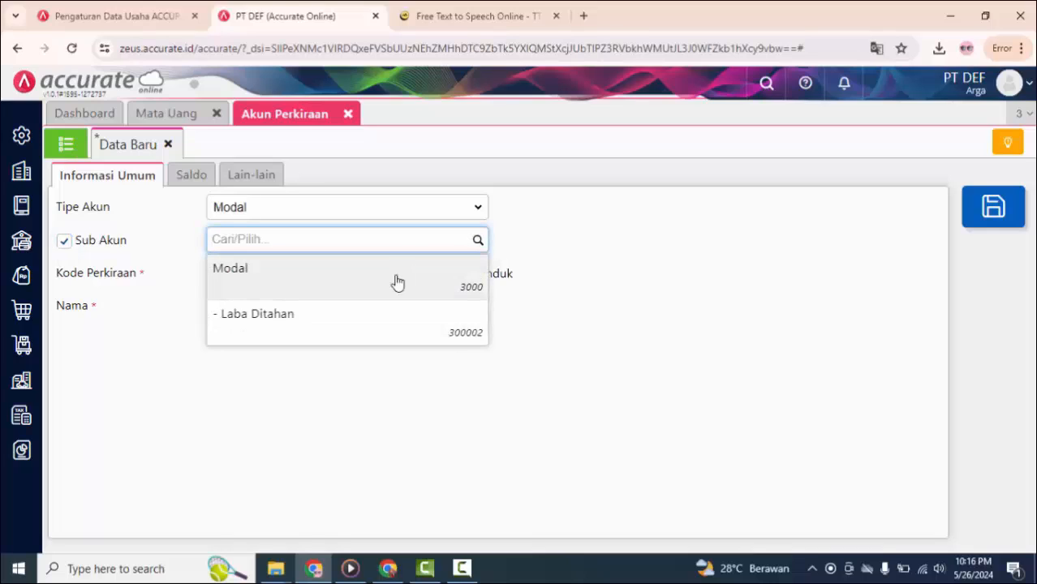
left_click(394, 280)
Step: Name the new capital account "Modal Saham Ibu" followed by the shareholder's name
left_click(295, 309)
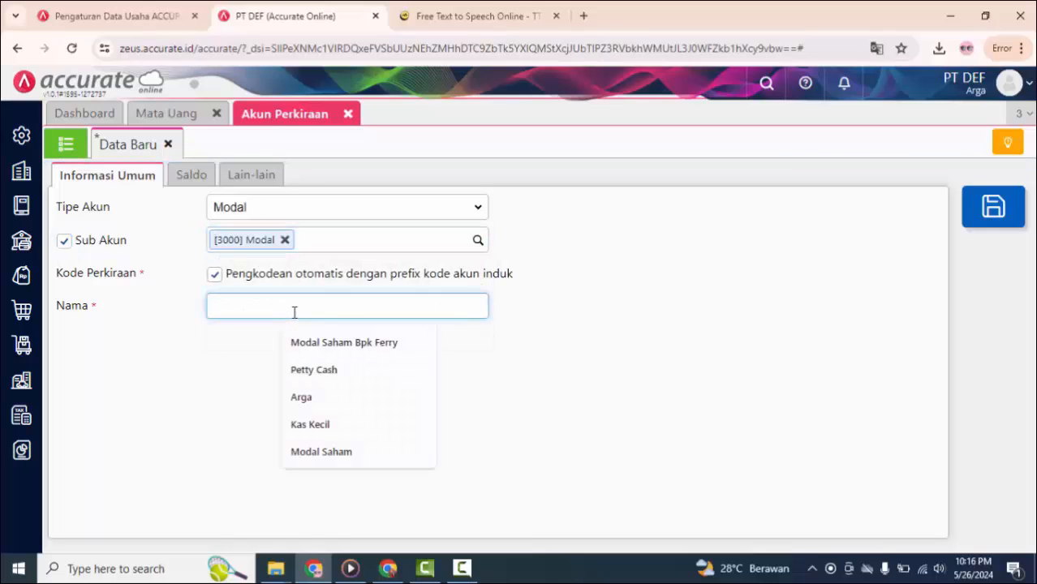
type("Modal")
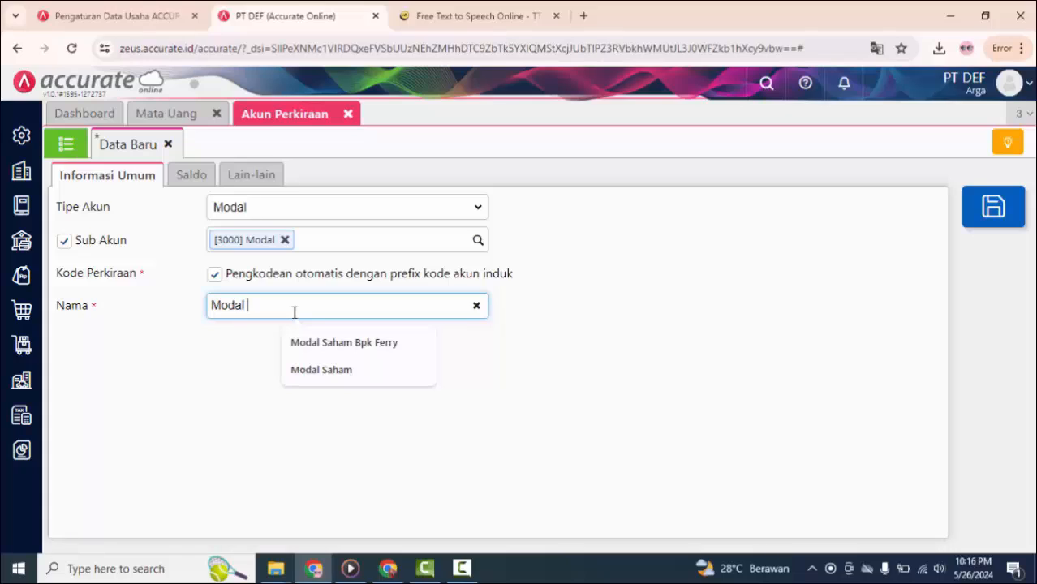
type(" Saham Ibu Yeni")
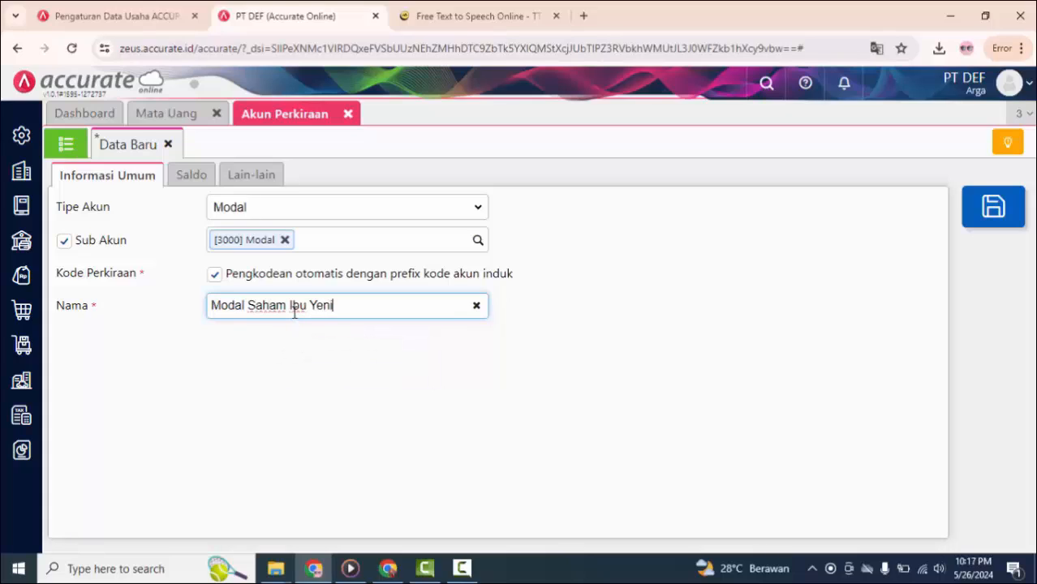
Step: Set the new capital account's opening balance to Rp 500.000.000 as of 01/01/2024, save it, and return to the account list
left_click(193, 175)
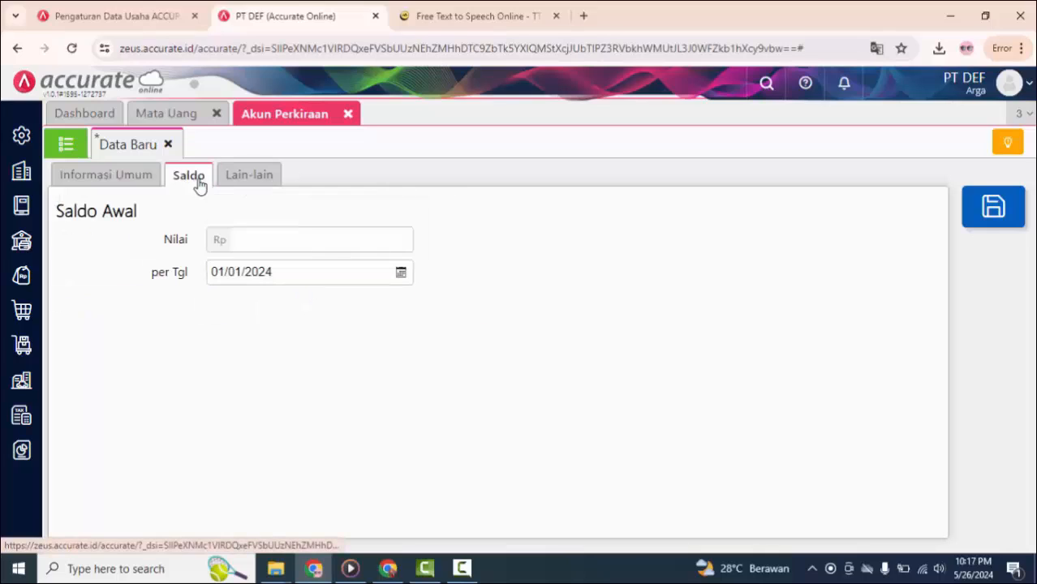
left_click(291, 268)
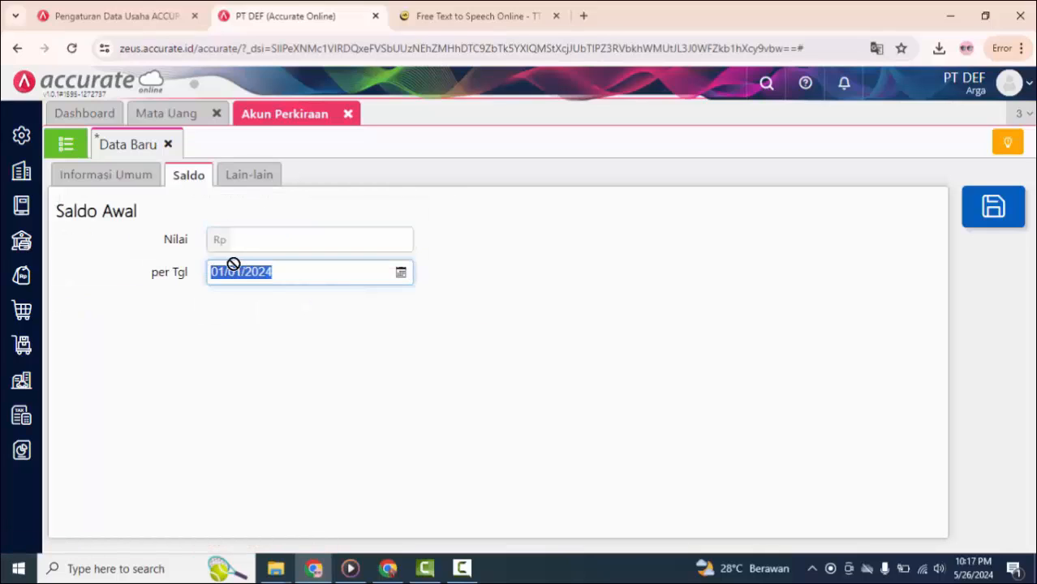
left_click(272, 239)
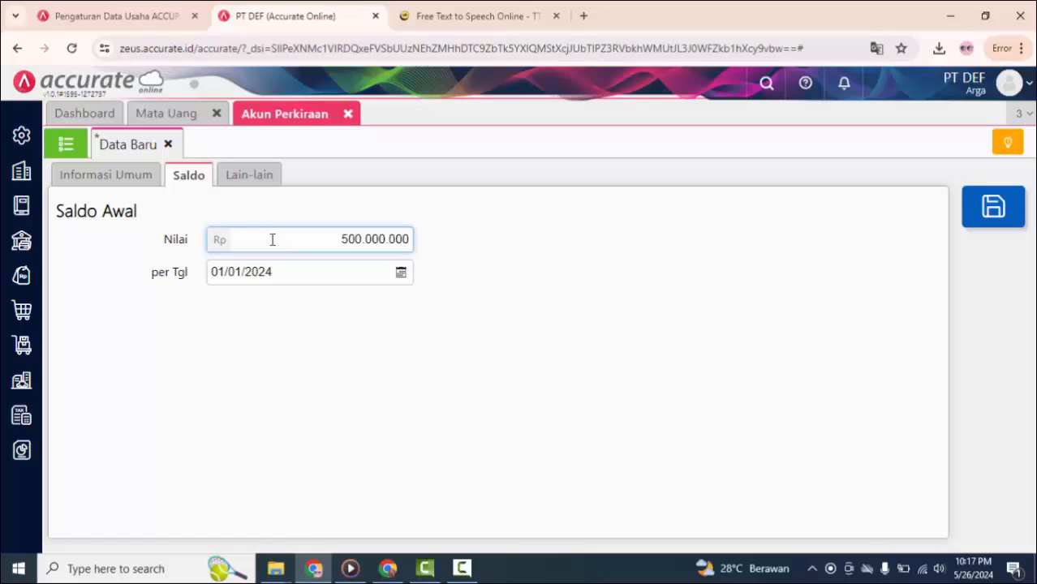
left_click(994, 208)
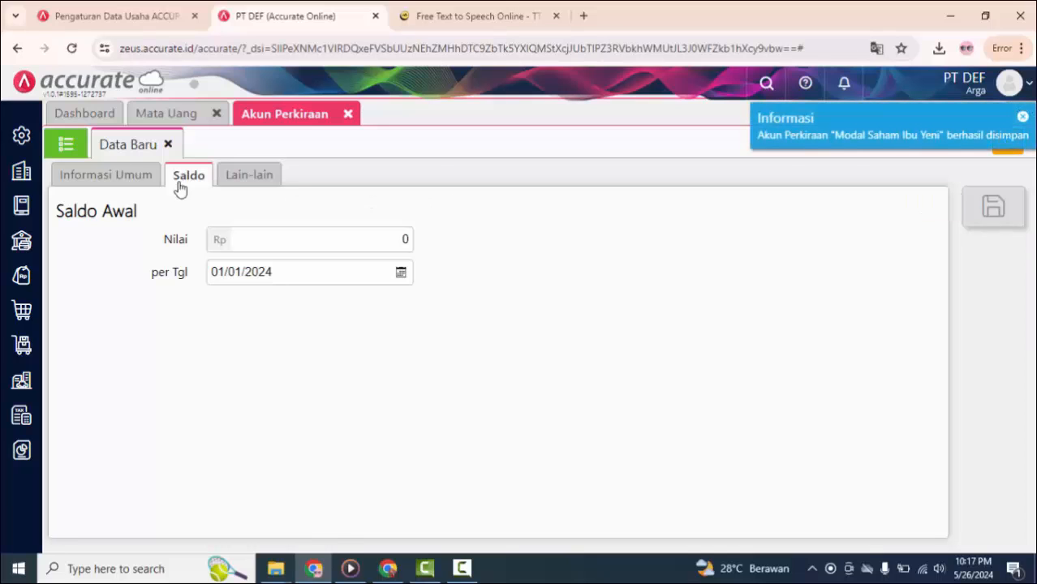
left_click(68, 147)
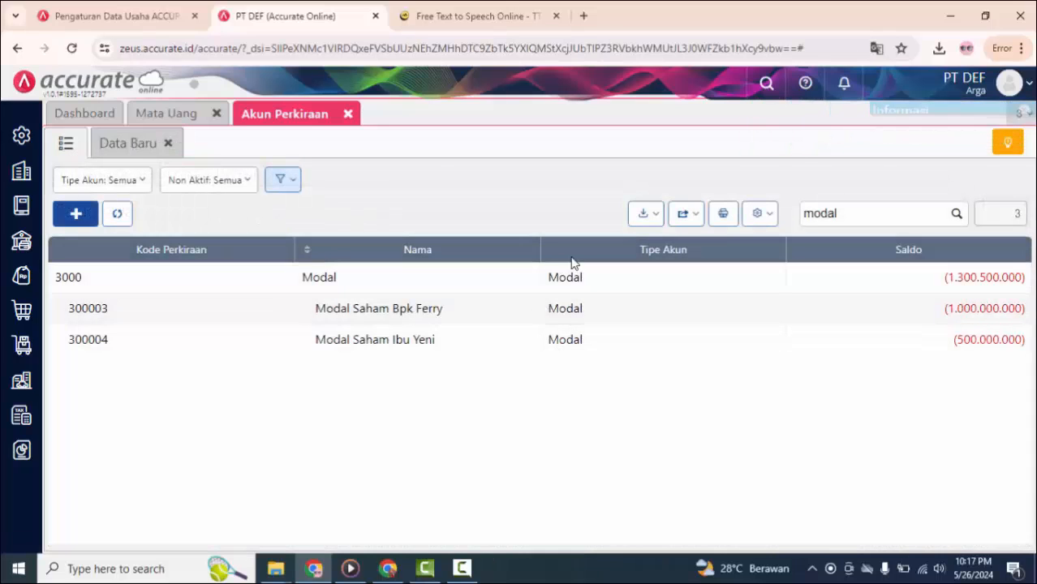
Step: Clear the "modal" search and review the balances in the full account list
double_click(803, 215)
key("BackSpace")
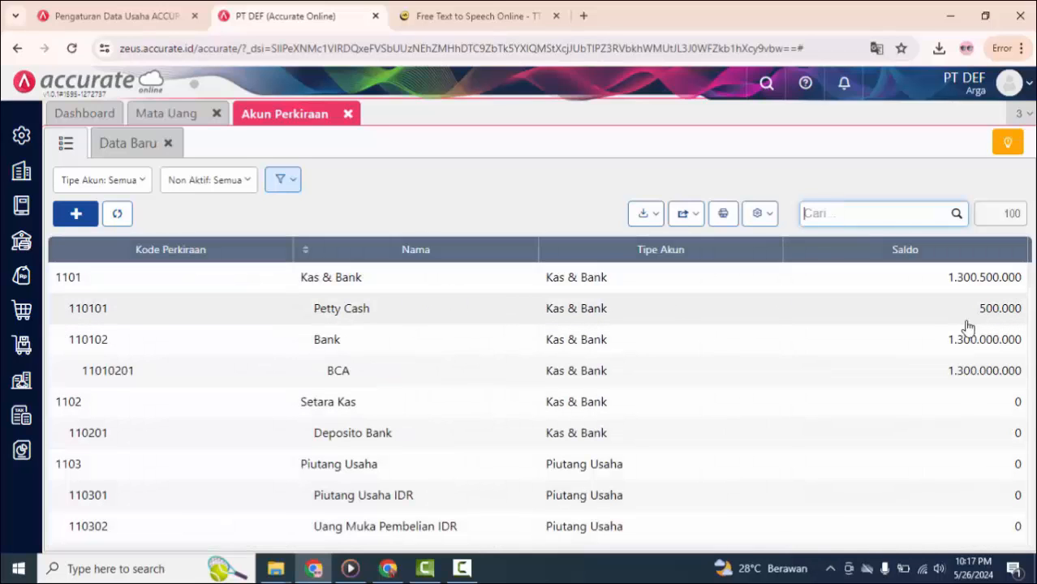
scroll(941, 383, "down", 2)
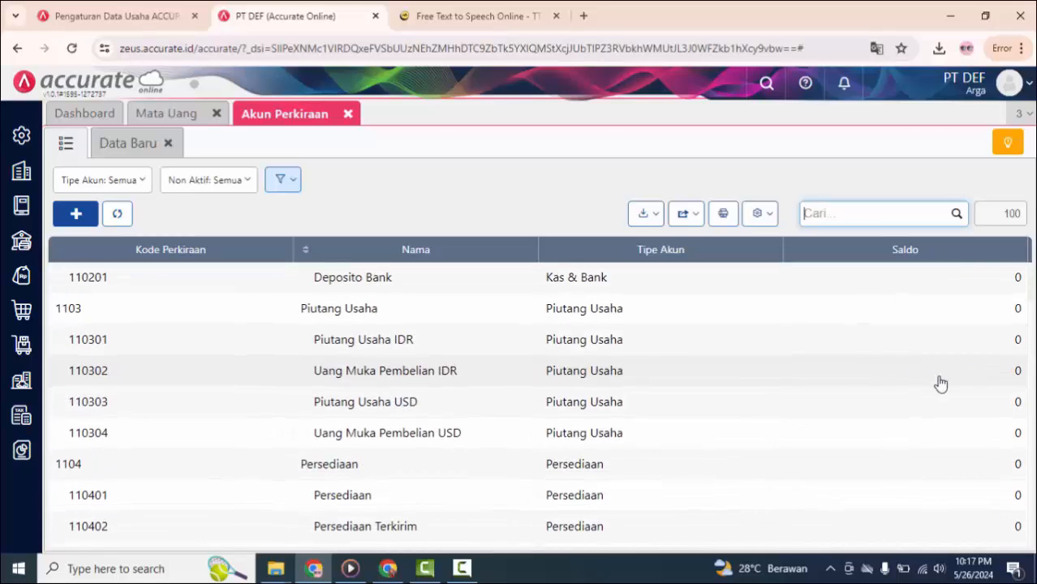
scroll(941, 383, "up", 1)
scroll(940, 384, "down", 3)
scroll(941, 384, "down", 4)
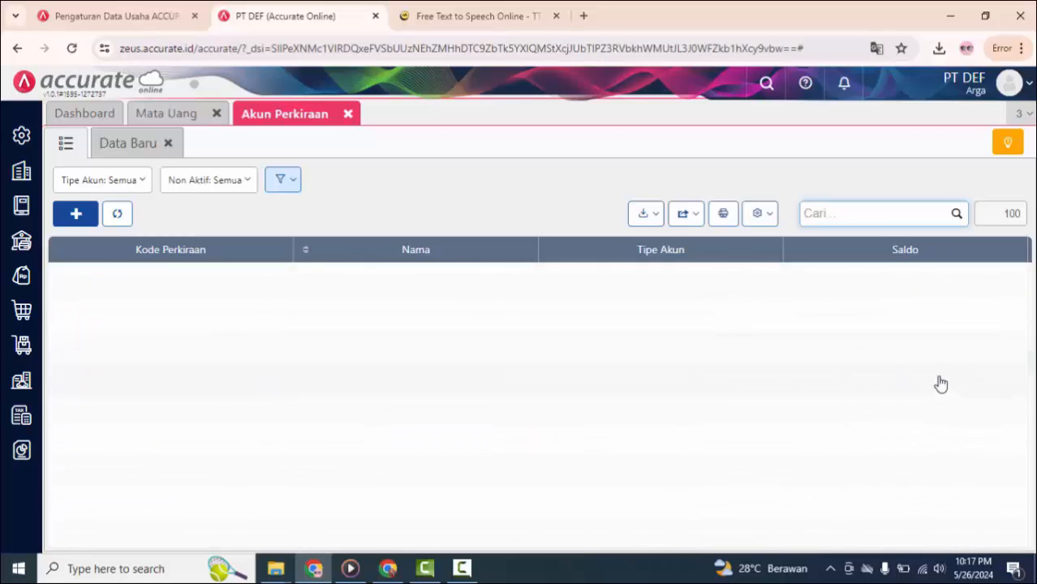
scroll(941, 384, "down", 1)
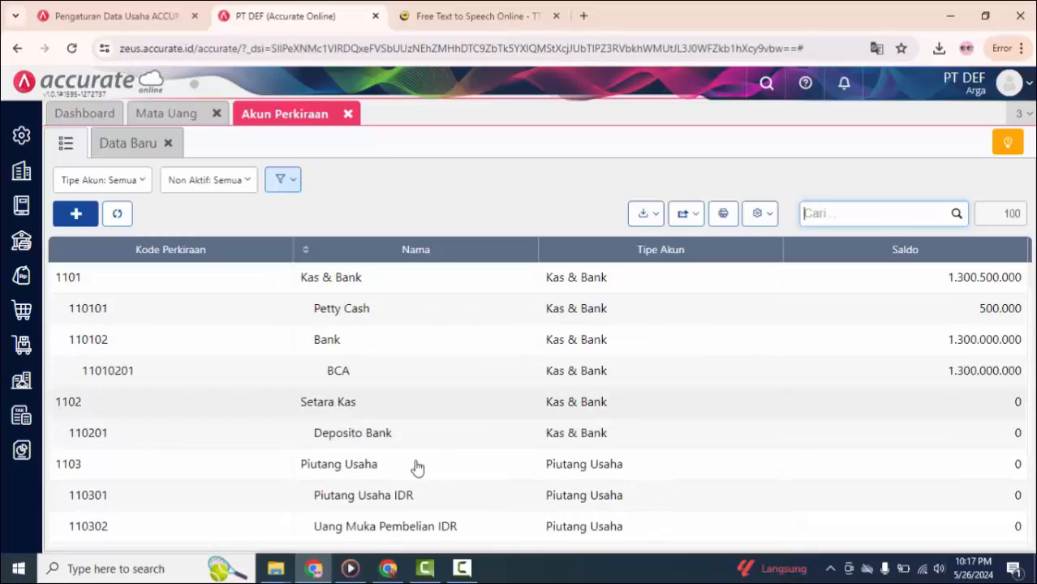
Step: Start a new account of type Beban and make it a sub-account of 6000 Beban Operasional
left_click(74, 215)
left_click(322, 217)
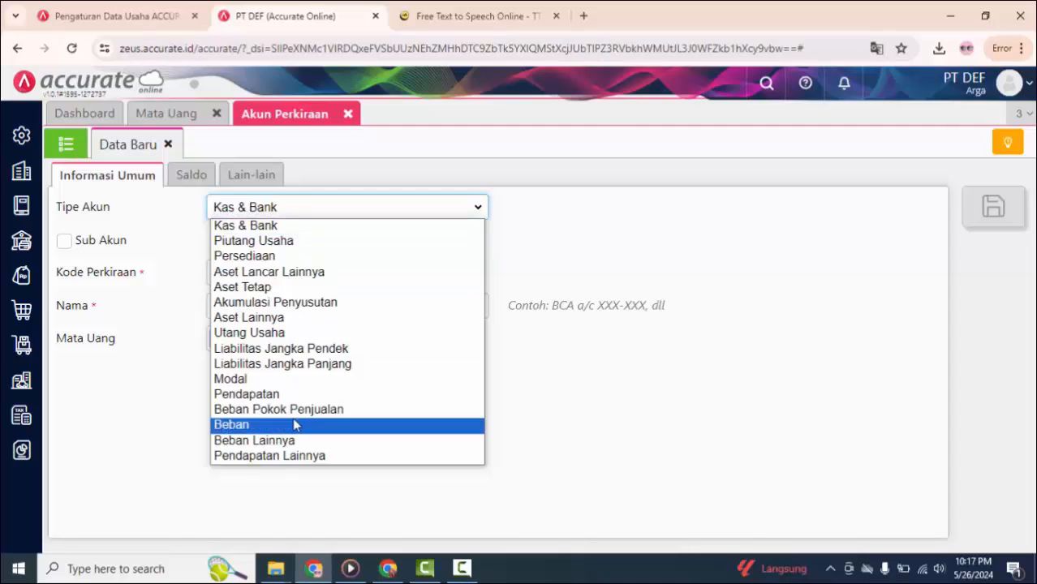
left_click(295, 425)
left_click(62, 241)
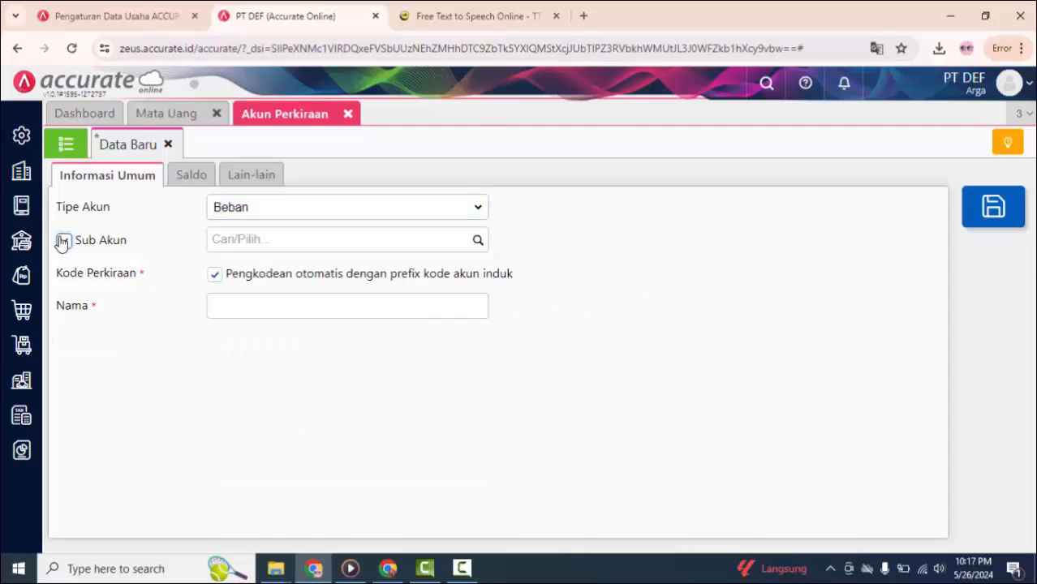
left_click(479, 242)
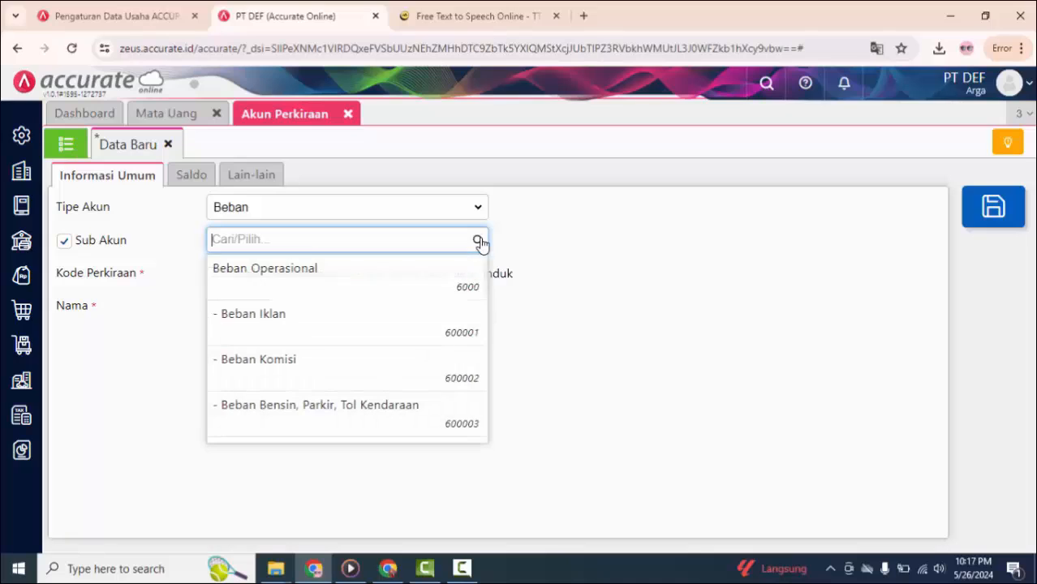
left_click(442, 272)
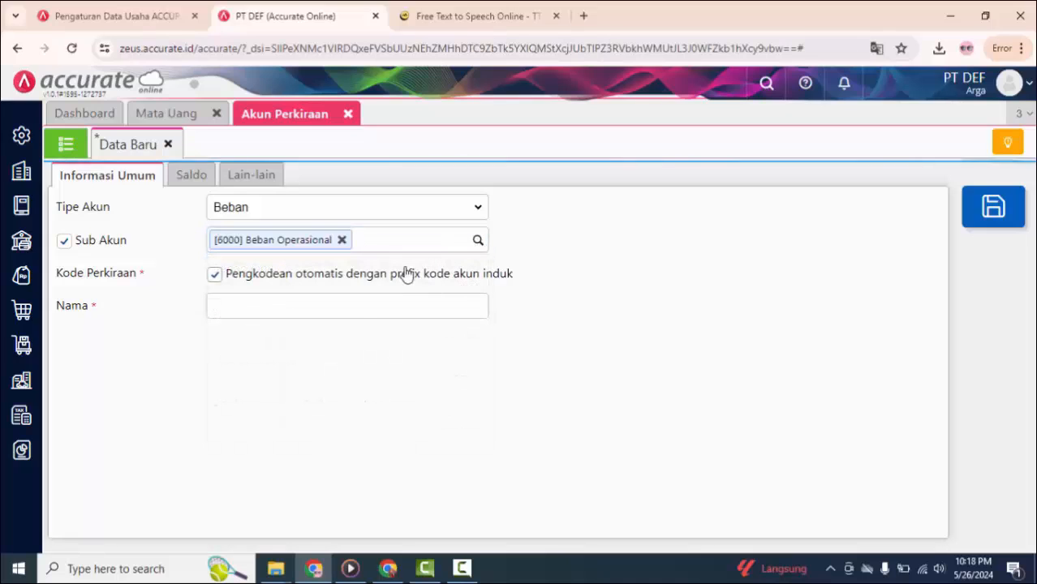
Step: Name the new expense account Biaya BBM and save it
left_click(362, 306)
type("Biaya ")
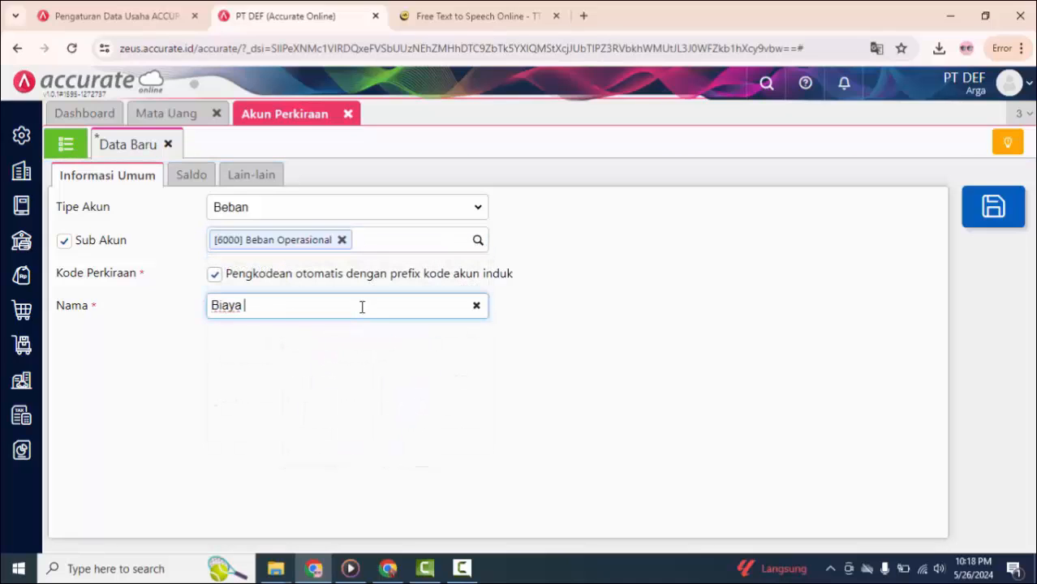
type("BBM")
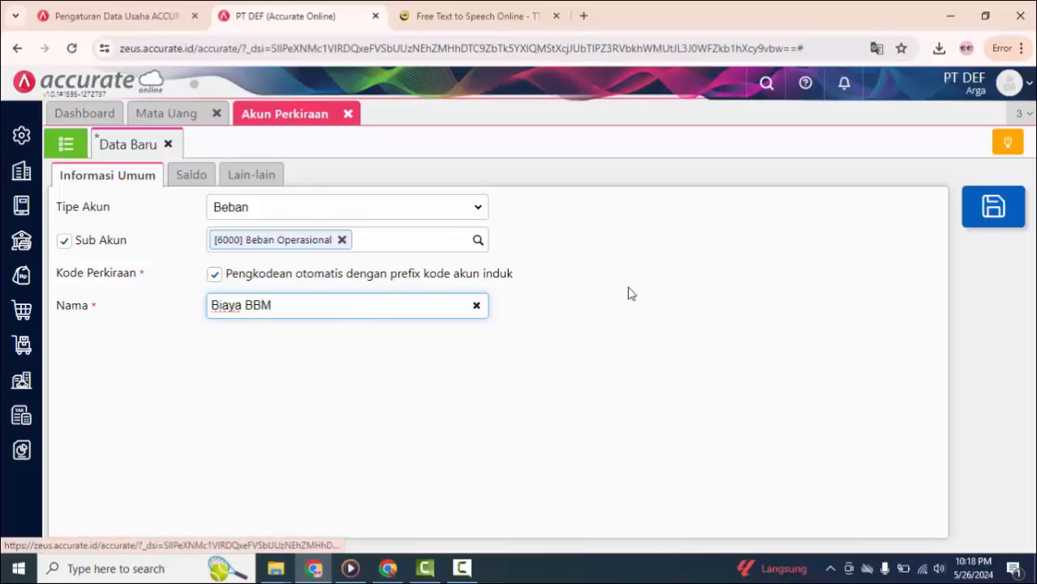
left_click(991, 208)
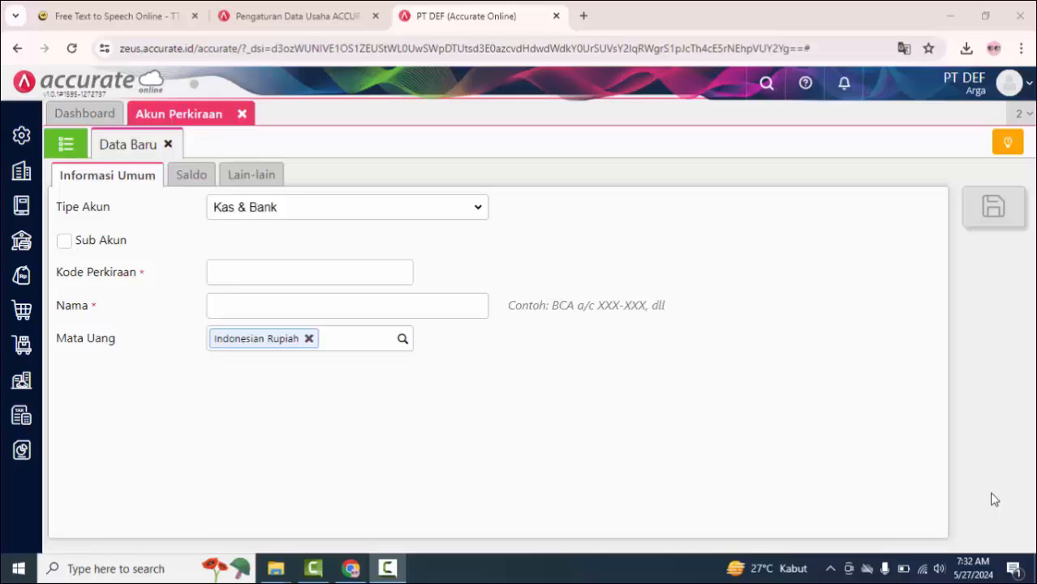
Step: Fill in the company's street address and city in the company preferences and save them
left_click(21, 140)
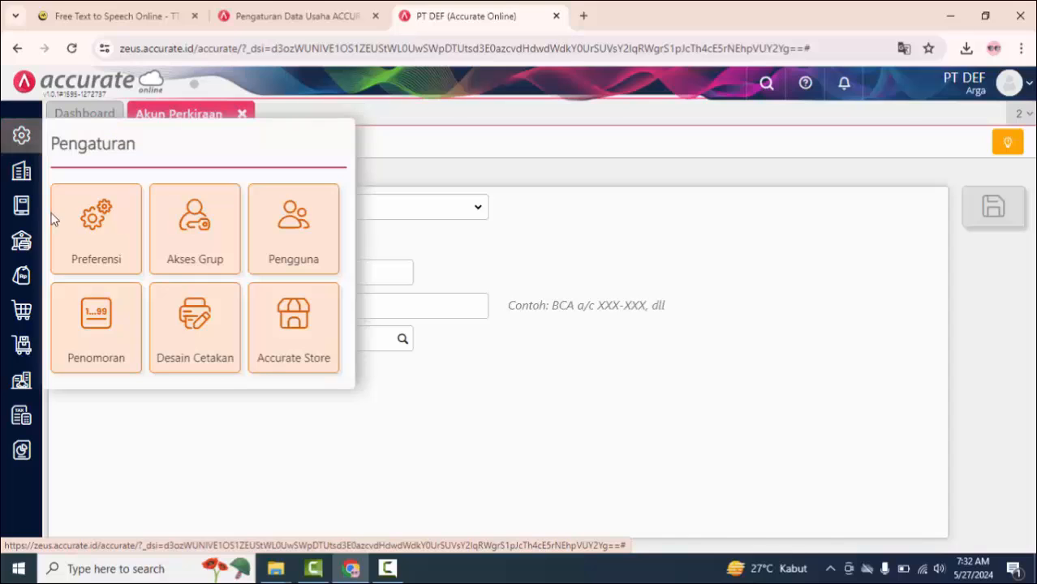
left_click(86, 230)
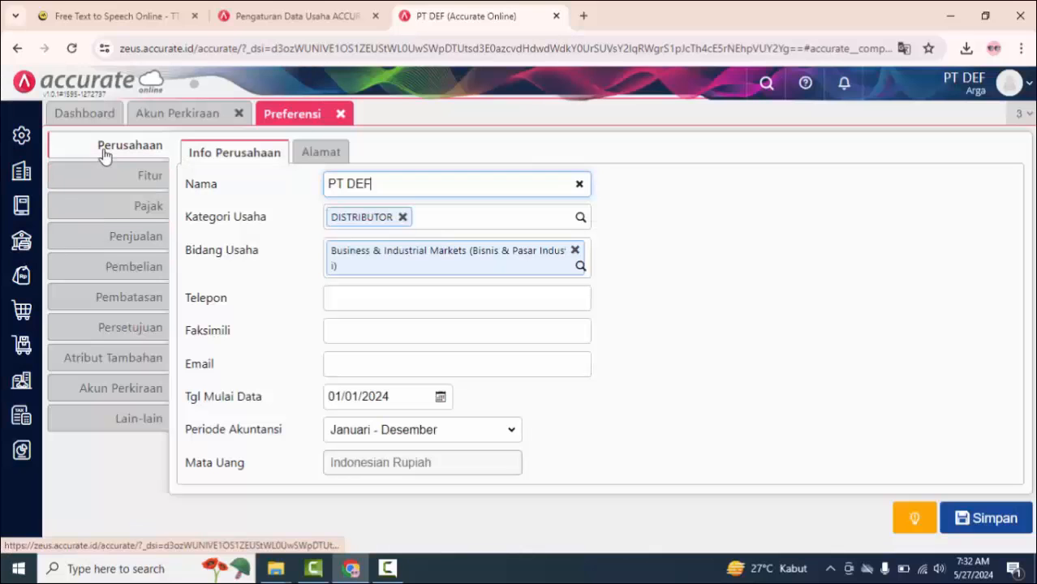
left_click(319, 154)
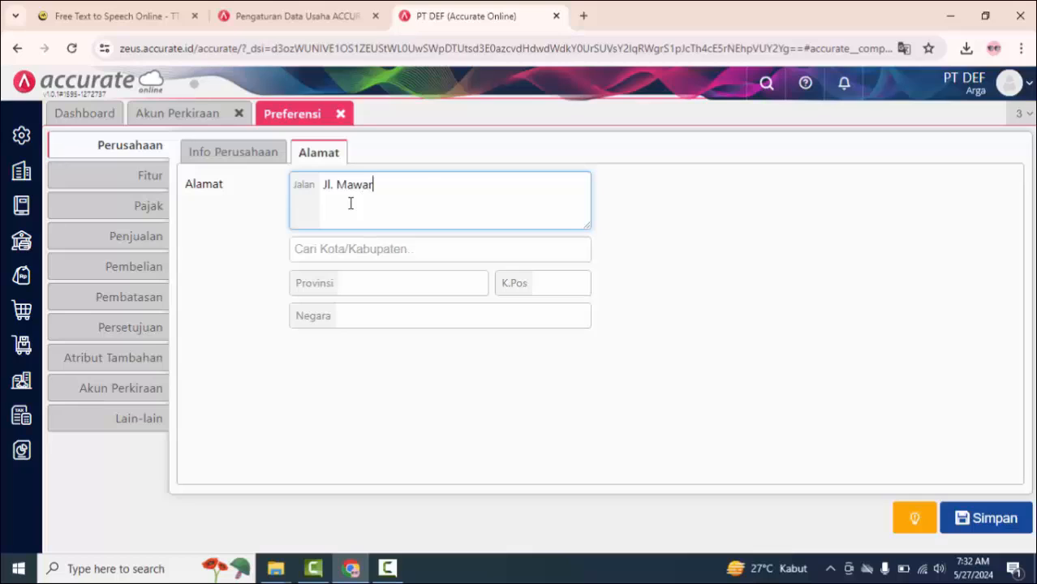
type("Nomor 1")
left_click(393, 249)
type("jakarta")
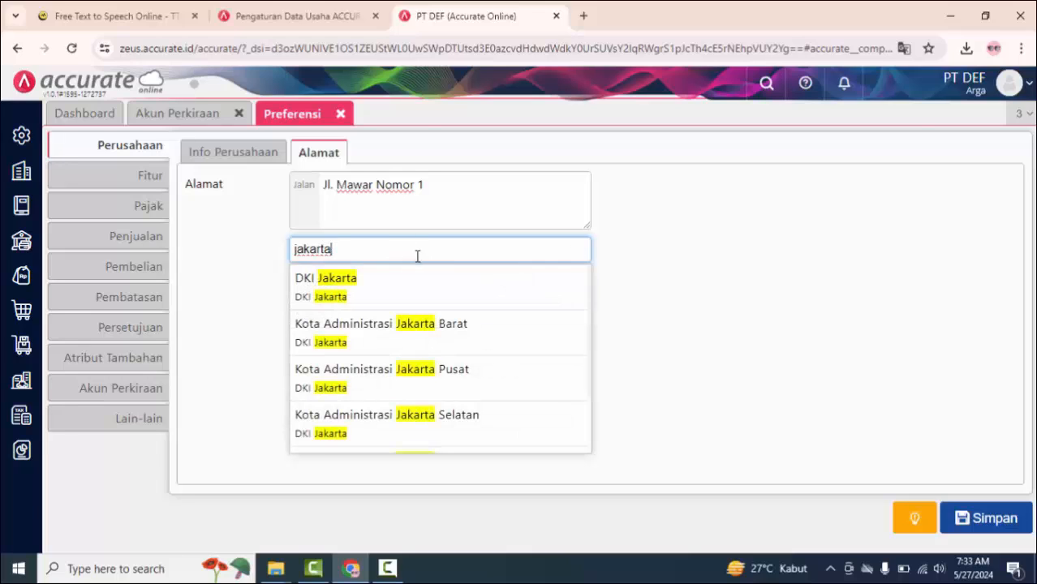
left_click(419, 293)
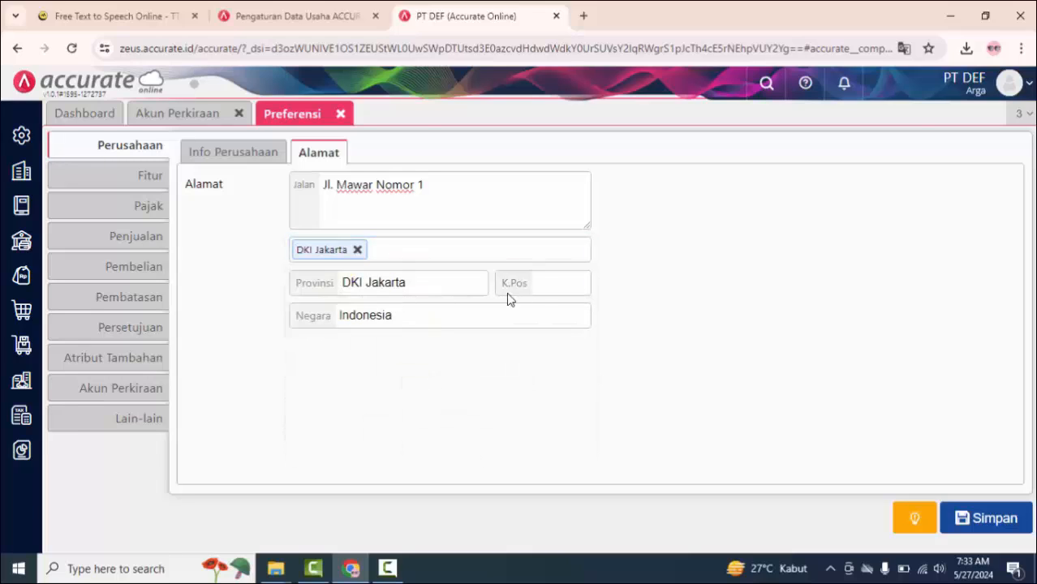
left_click(993, 516)
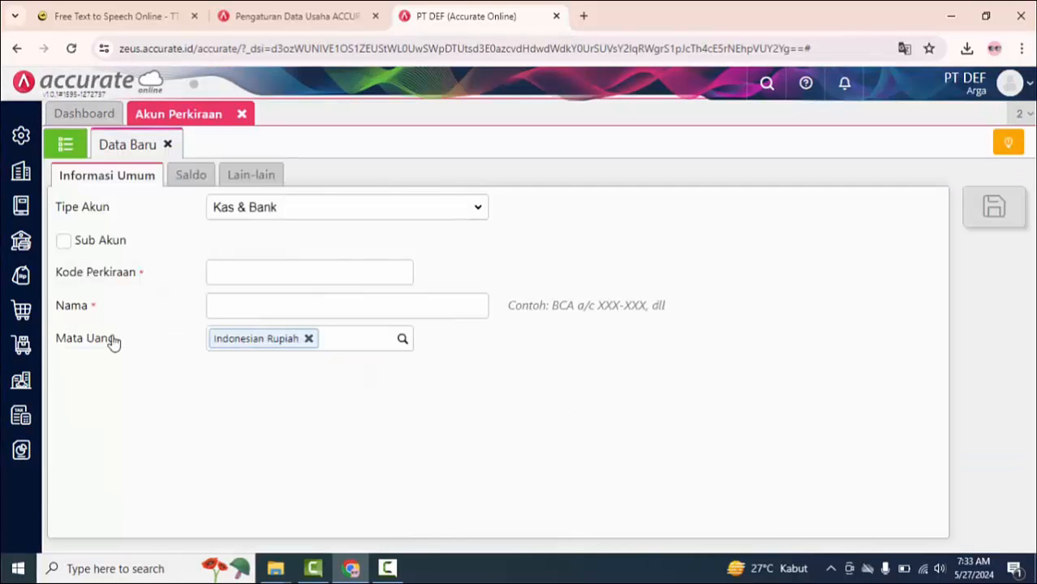
Step: Create a new item in Barang & Jasa named Indomie Goreng and assign it to the Umum category
mouse_move(21, 347)
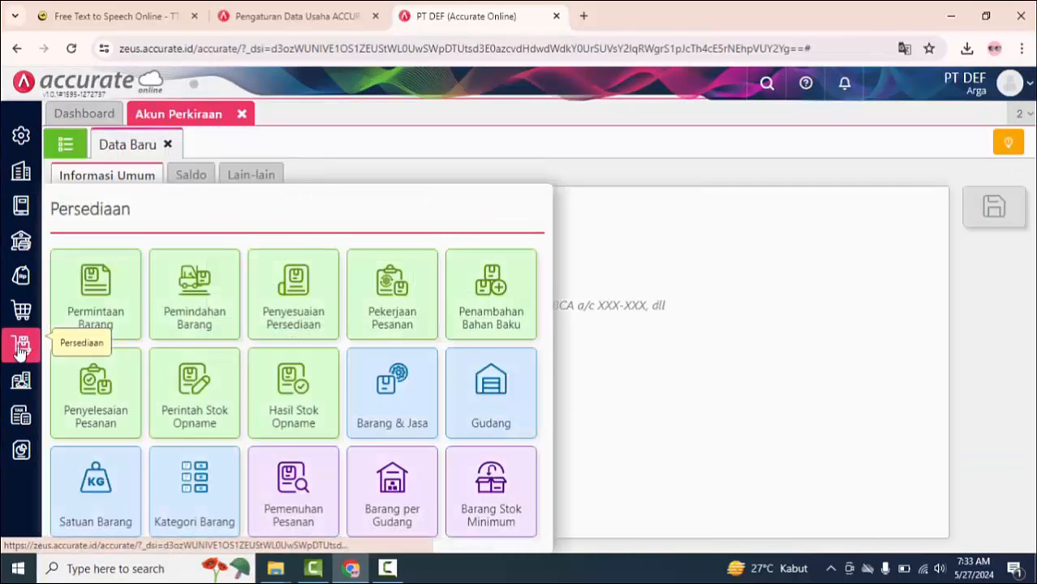
left_click(393, 405)
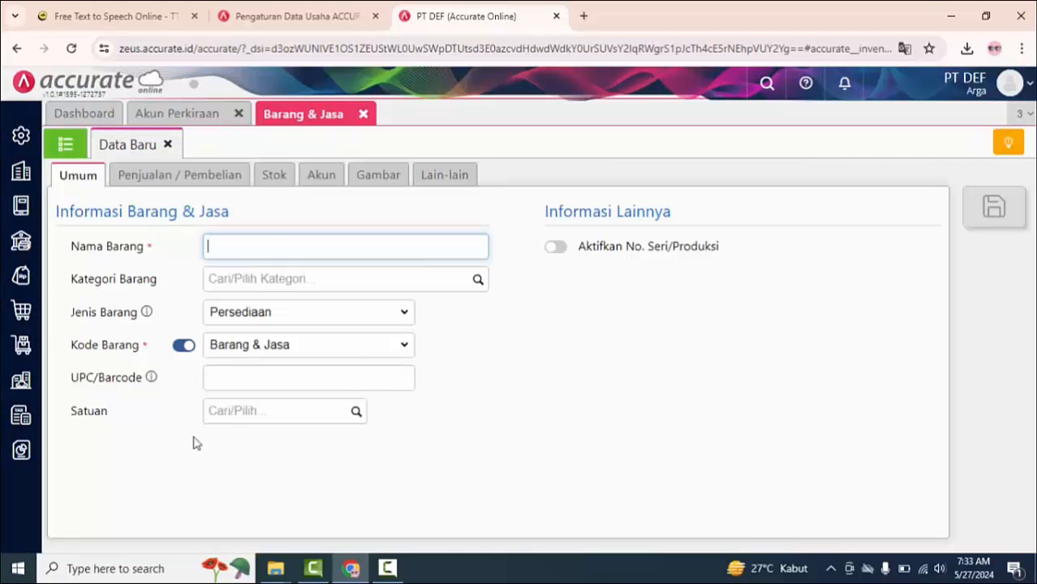
left_click(65, 144)
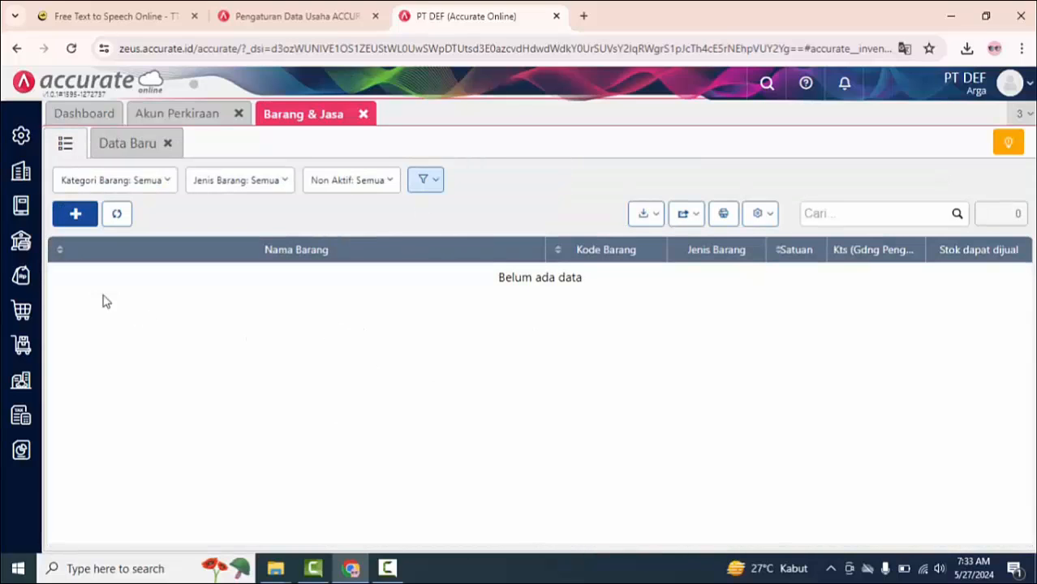
left_click(74, 215)
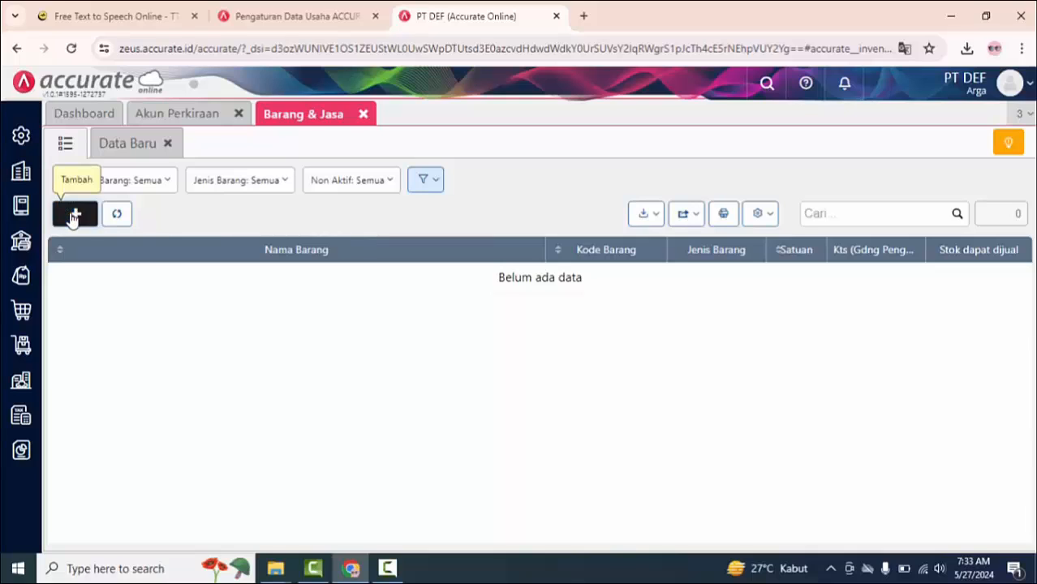
type("Indomie")
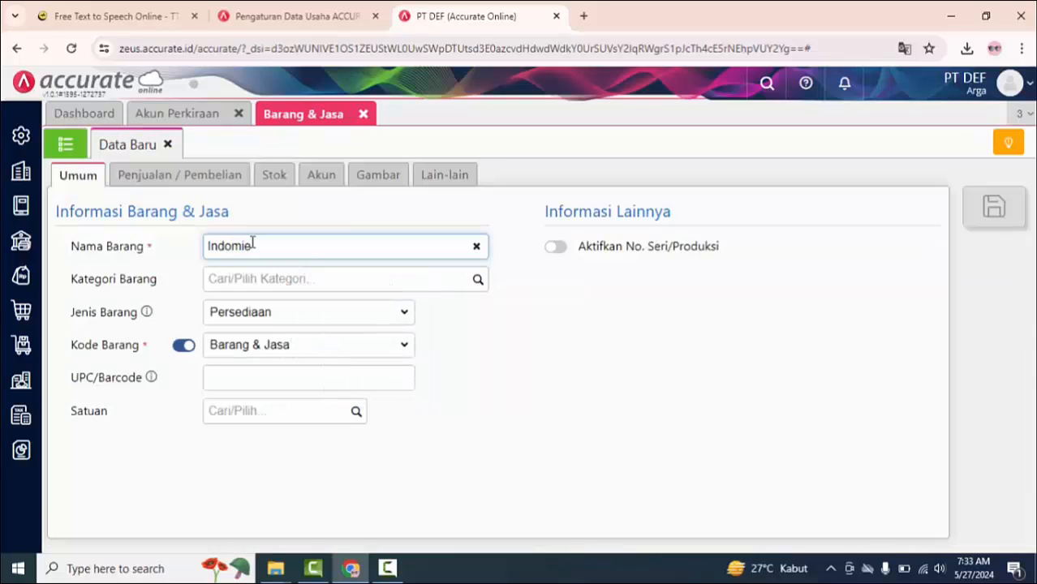
type(" Goreng")
left_click(478, 281)
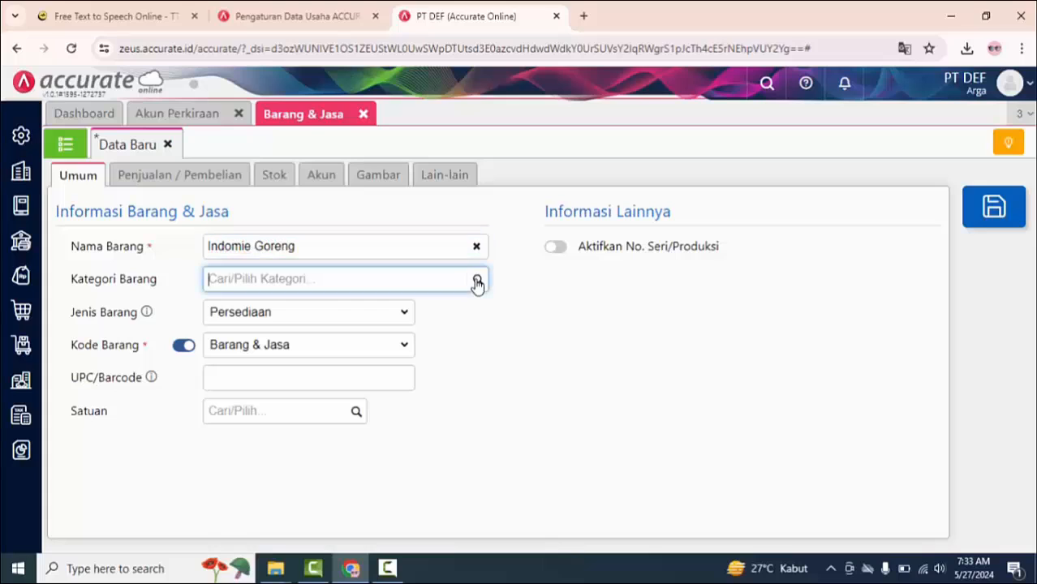
left_click(422, 309)
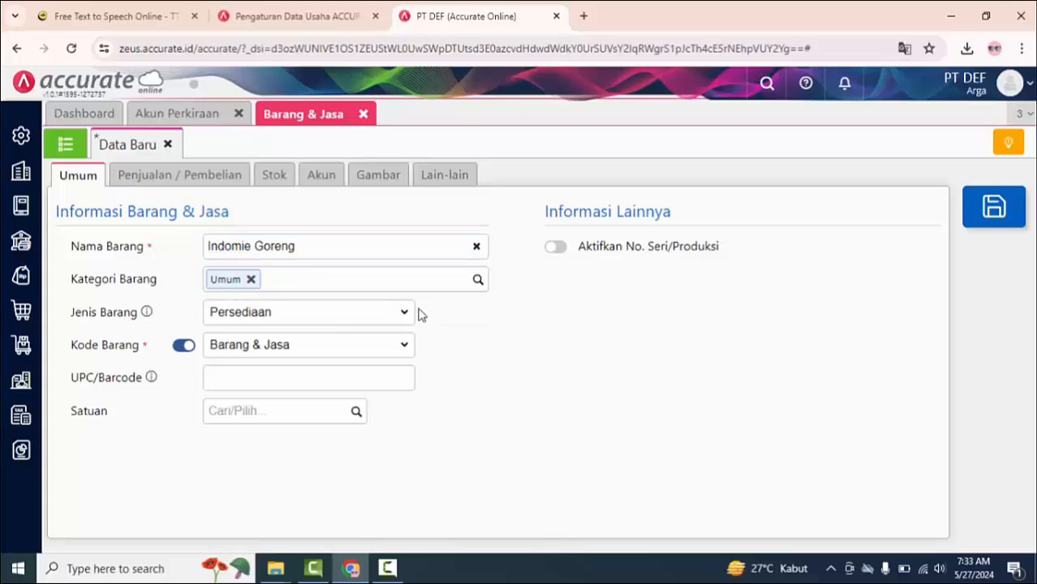
mouse_move(144, 317)
left_click(294, 382)
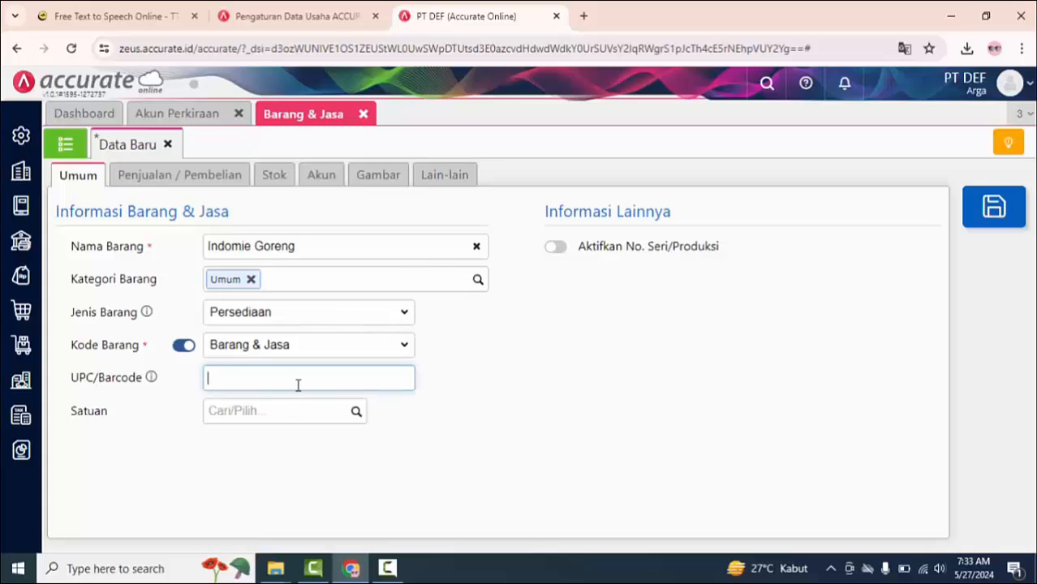
type("87878676767676")
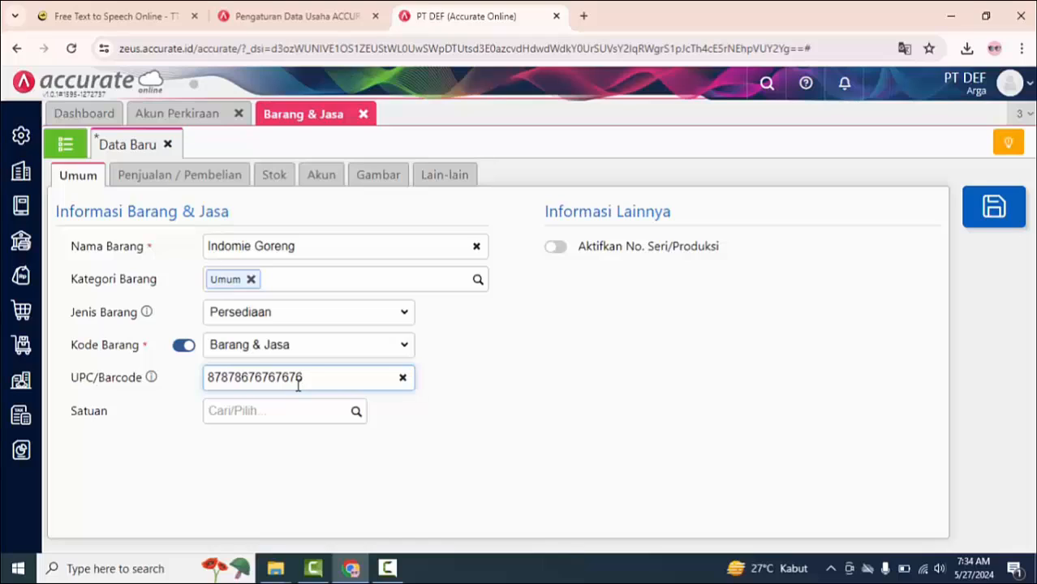
left_click(317, 411)
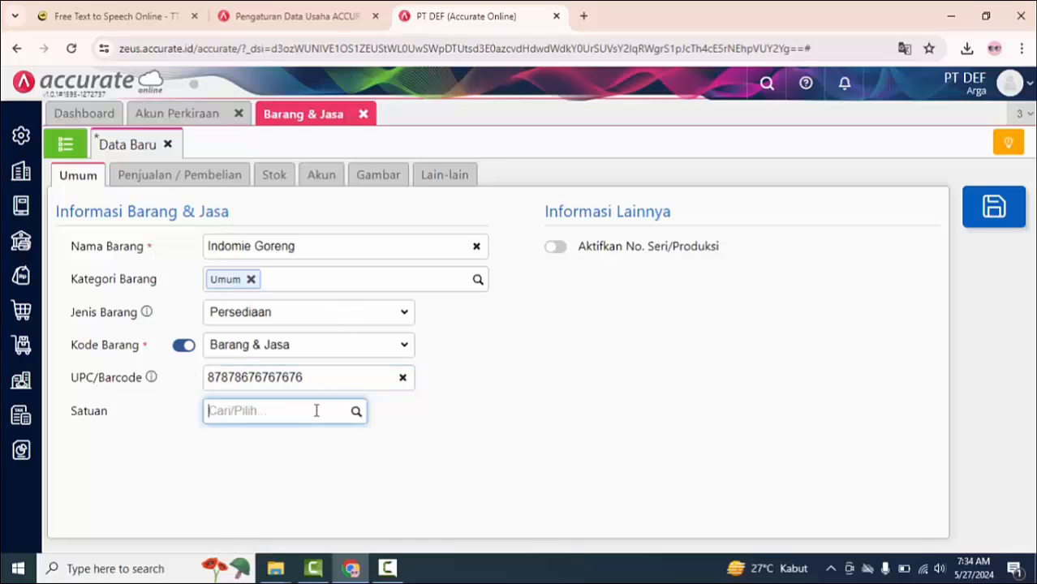
type("PCS")
left_click(290, 446)
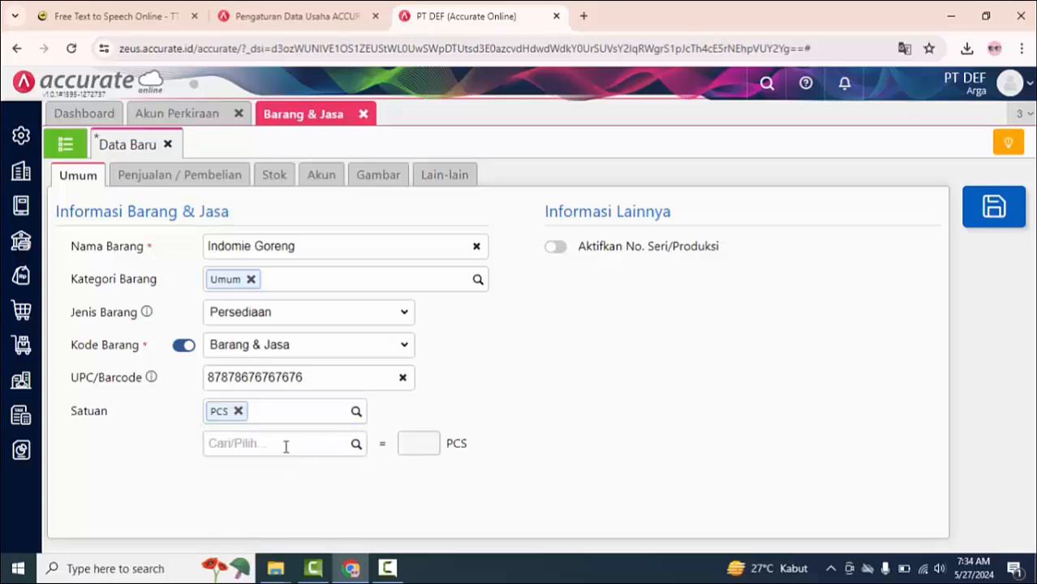
Step: Create Karton as the item's second unit and set it equal to 48 PCS
left_click(286, 447)
type("Karton")
left_click(276, 507)
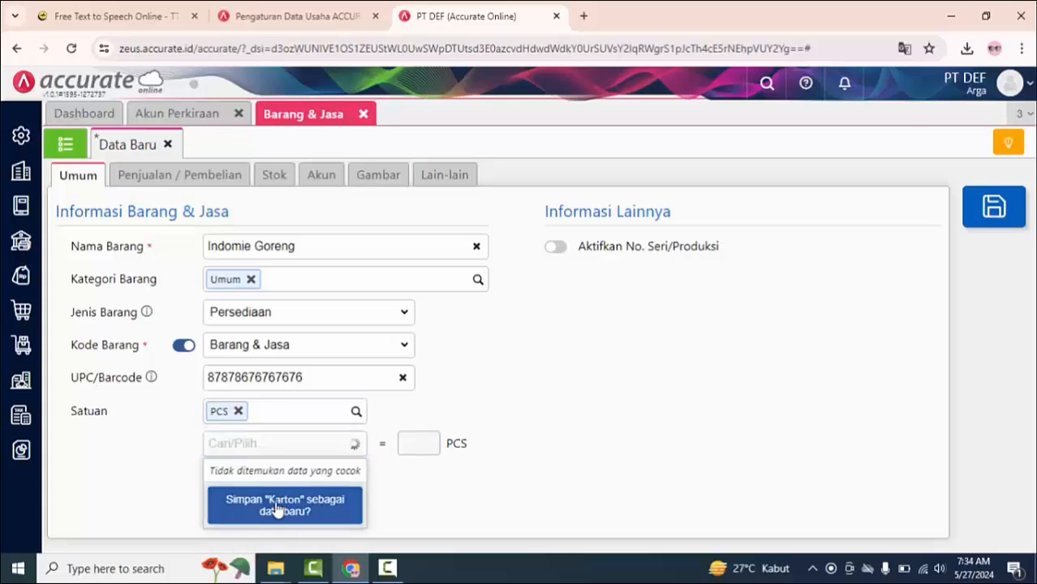
left_click(411, 448)
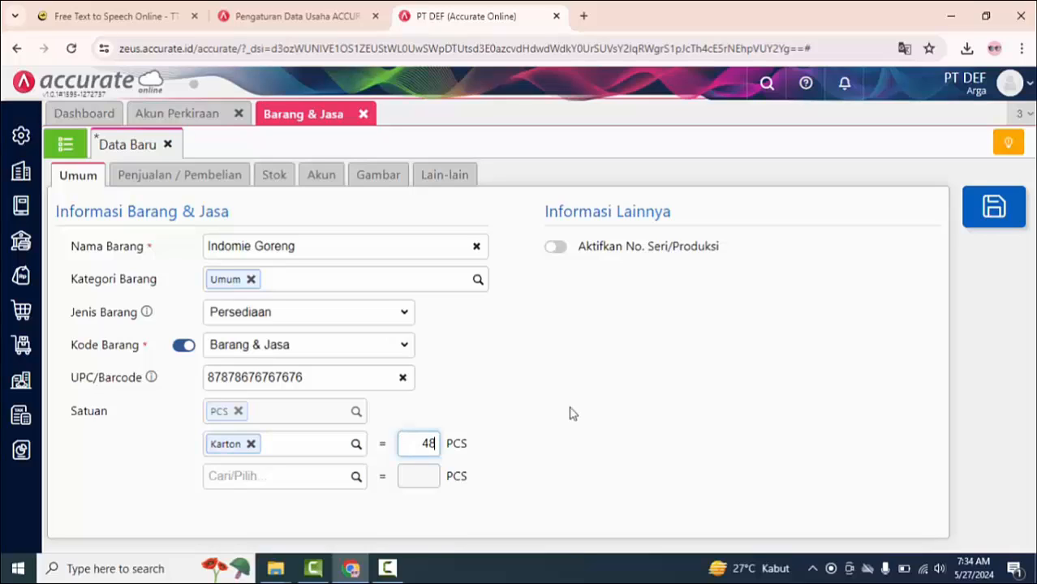
Step: Set the default selling prices to 3.500 per PCS and 160.000 per Karton, and apply Pajak Pertambahan Nilai as the PPN
left_click(197, 188)
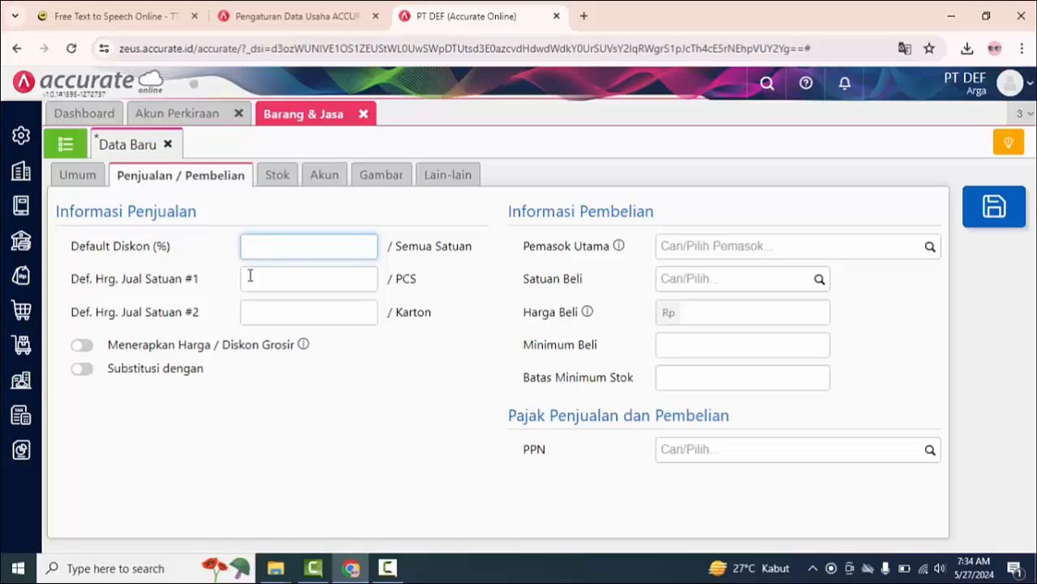
left_click(280, 276)
type("3500")
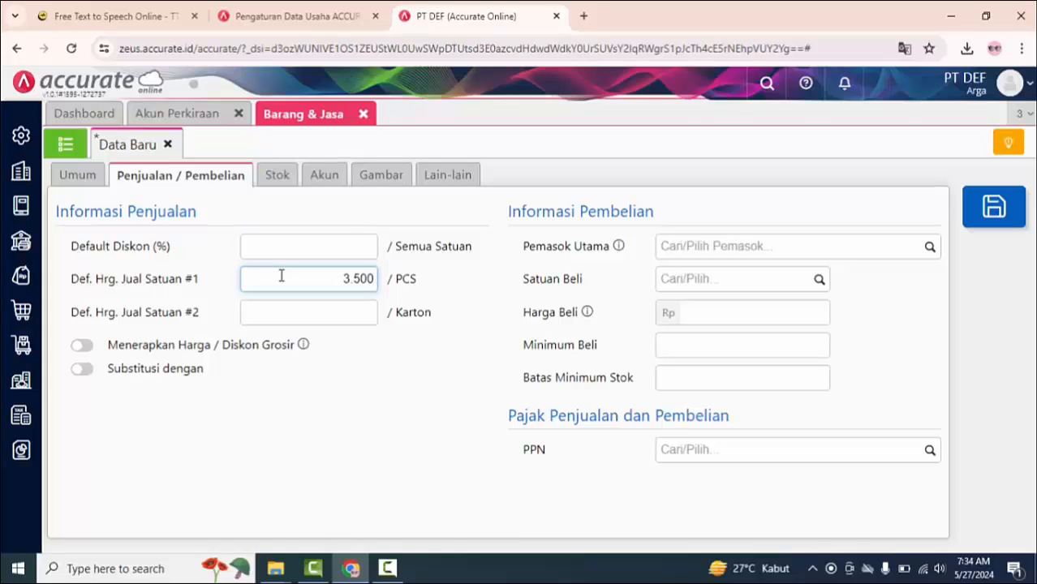
left_click(302, 316)
type("160.000")
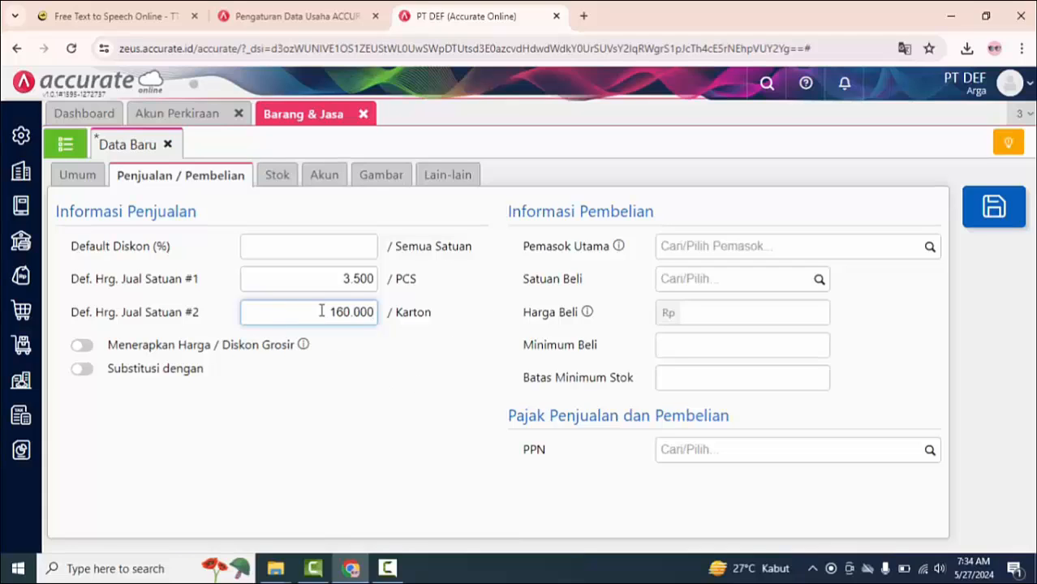
left_click(935, 457)
left_click(895, 498)
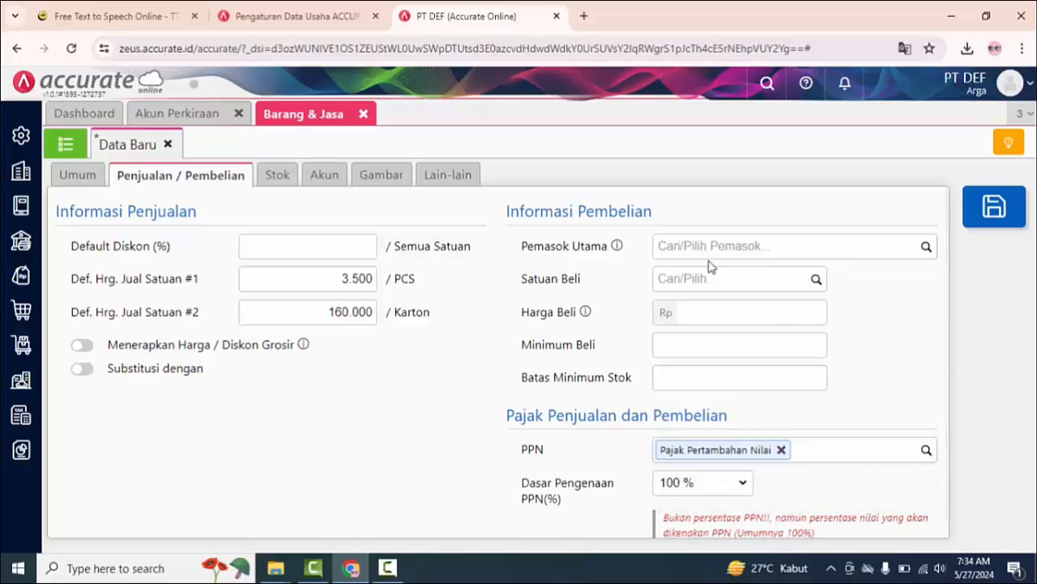
Step: Add an opening stock entry of 40 Karton at a unit cost of Rp 140.000 in the Utama warehouse
left_click(277, 175)
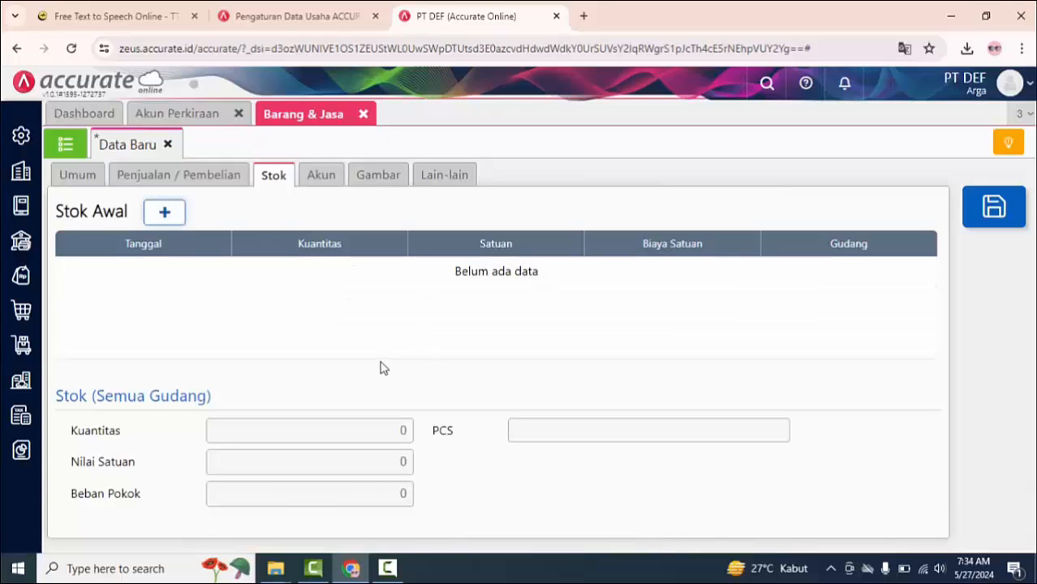
left_click(165, 214)
left_click(548, 268)
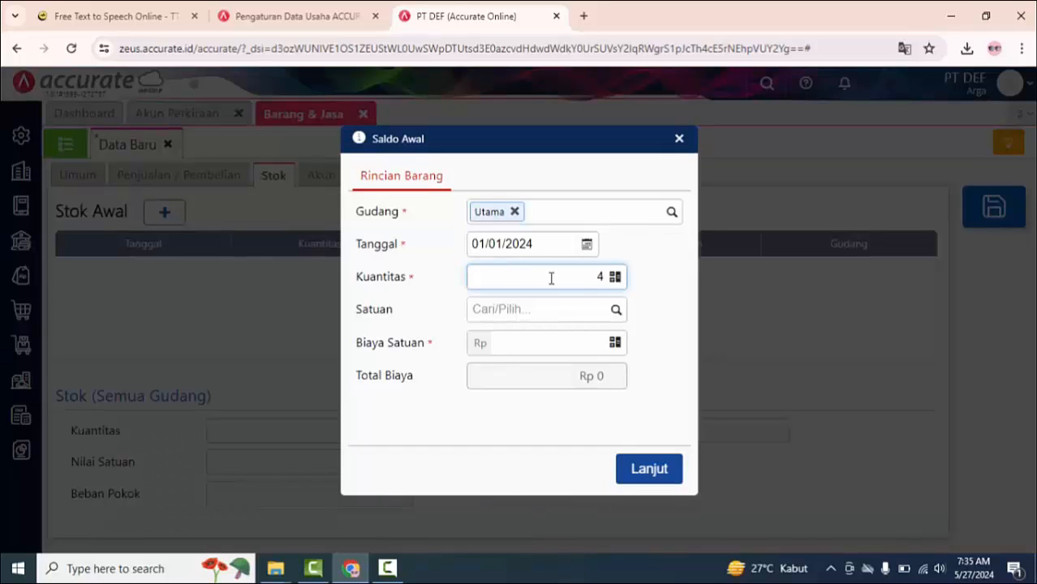
left_click(618, 313)
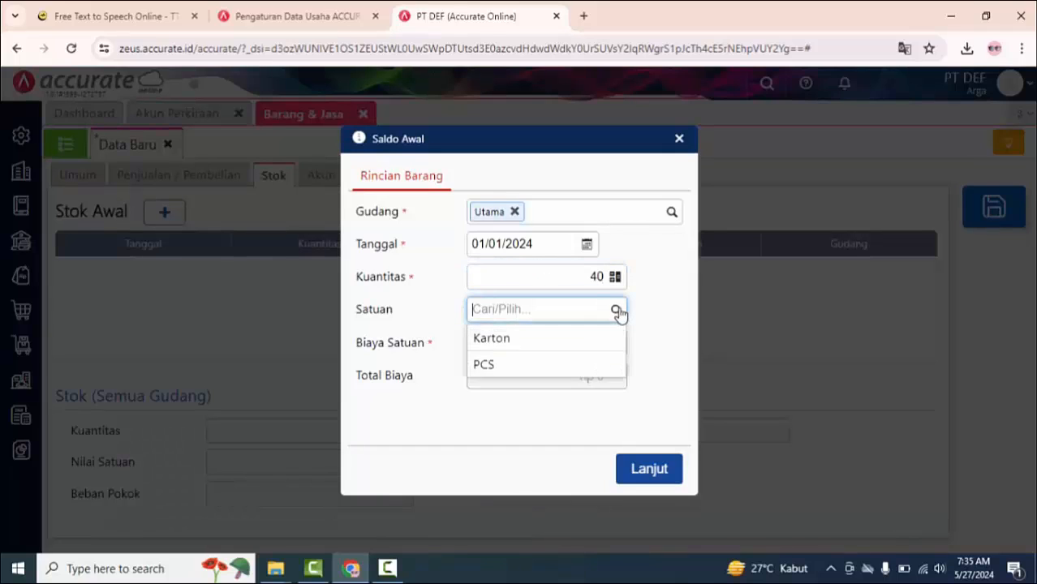
left_click(596, 337)
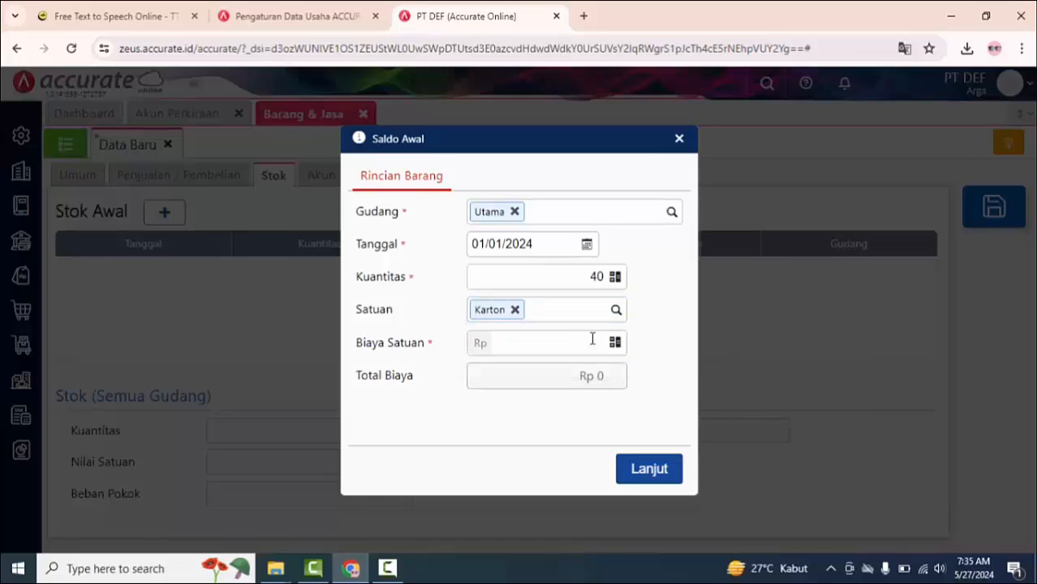
left_click(580, 339)
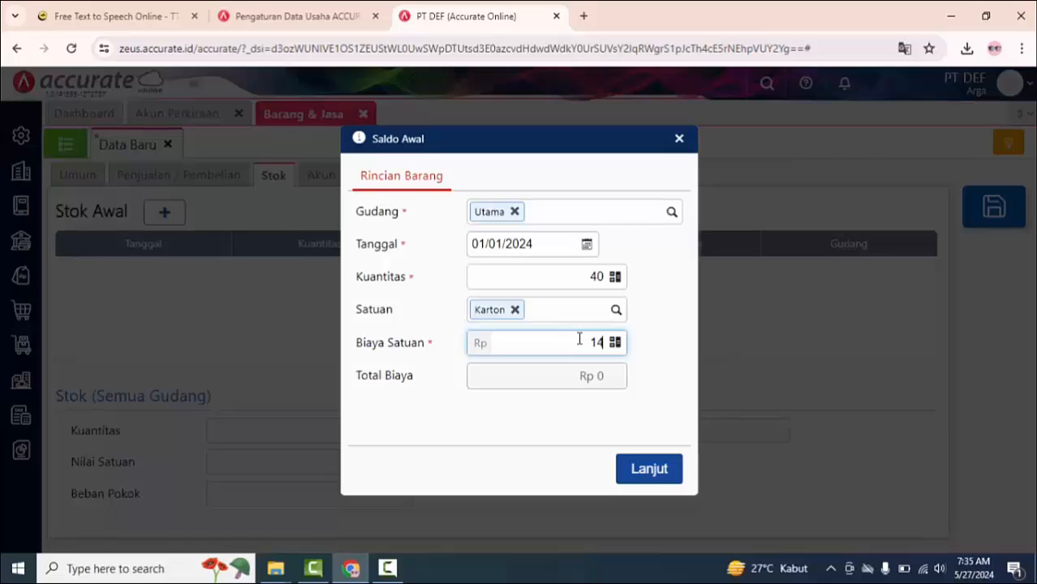
type("140.000")
left_click_drag(560, 341, 609, 350)
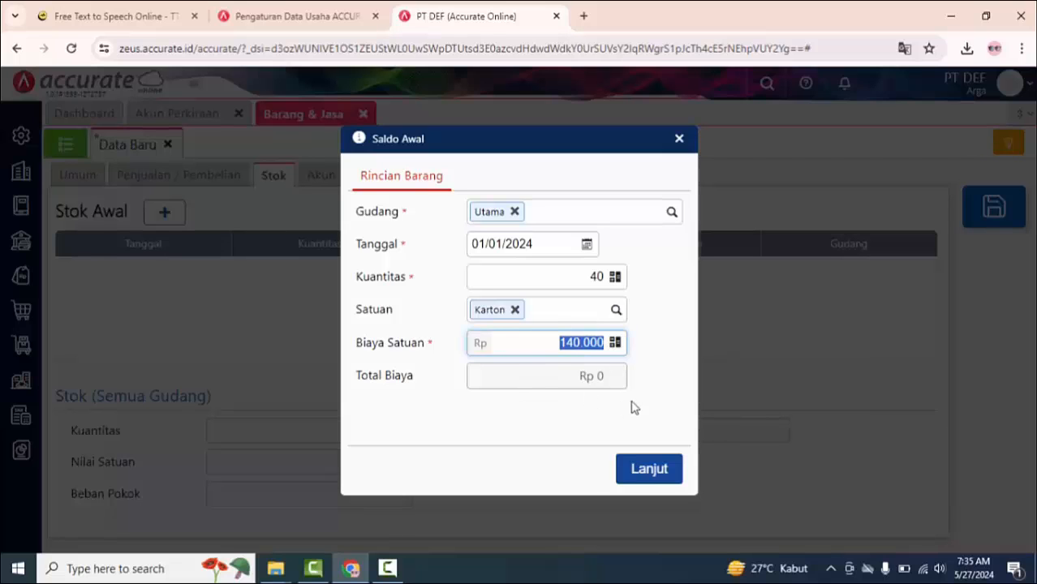
left_click(654, 471)
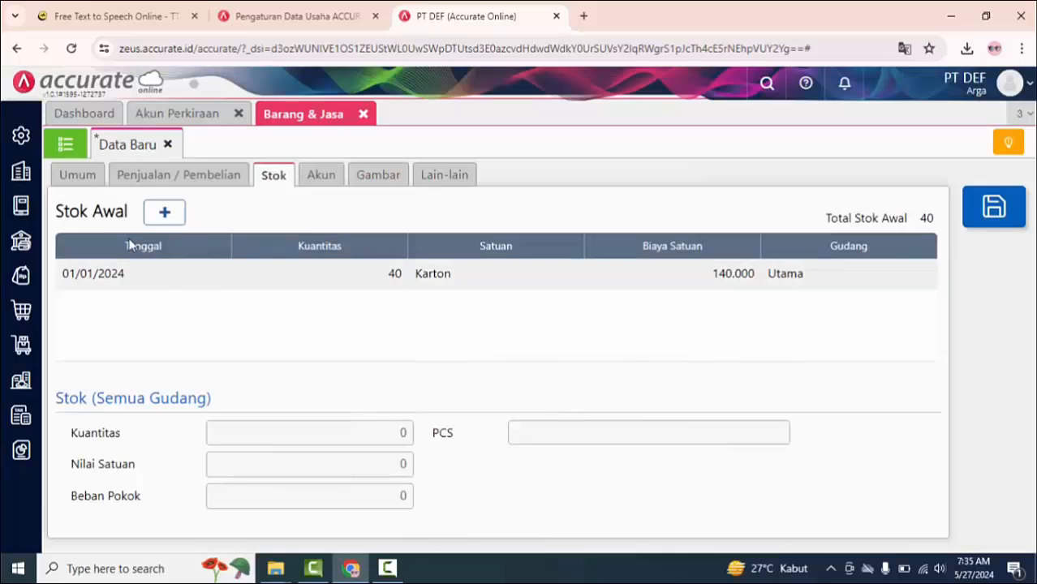
Step: Add a second opening stock entry of 50 PCS at a unit cost of Rp 2.800 in the Utama warehouse
left_click(166, 215)
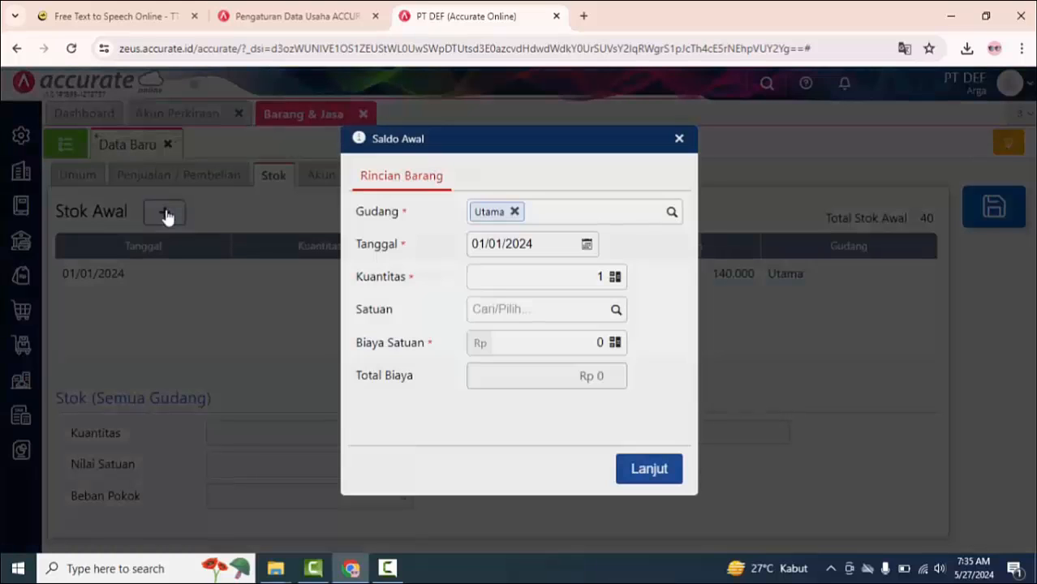
left_click(529, 269)
type("50")
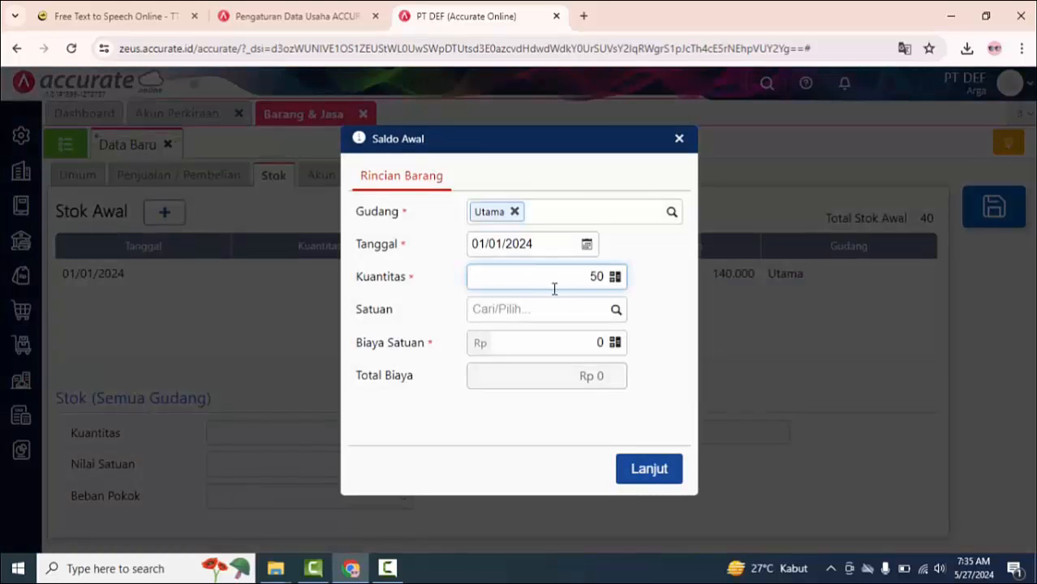
left_click(616, 309)
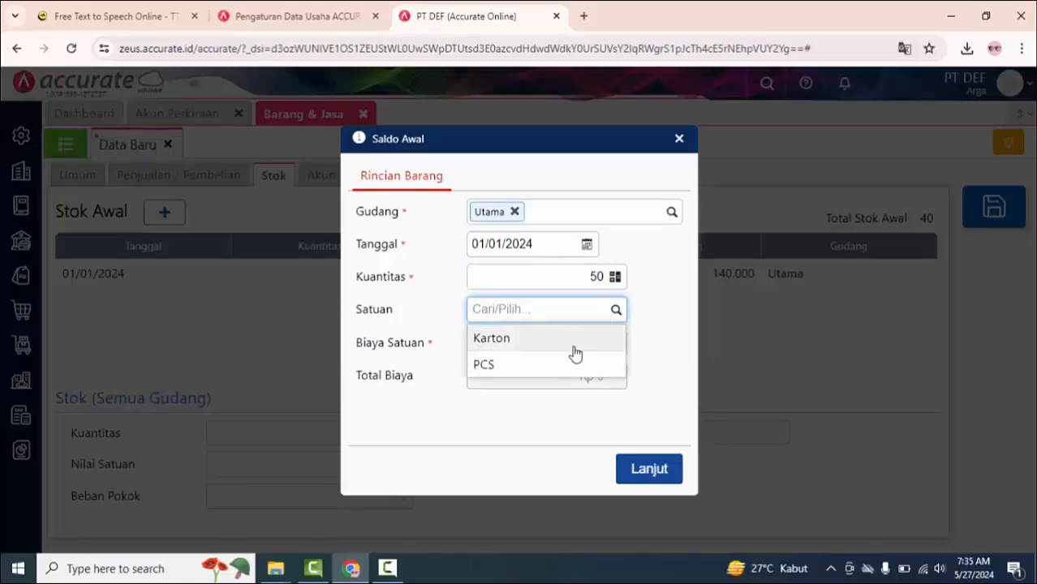
left_click(574, 364)
left_click(582, 342)
type("280")
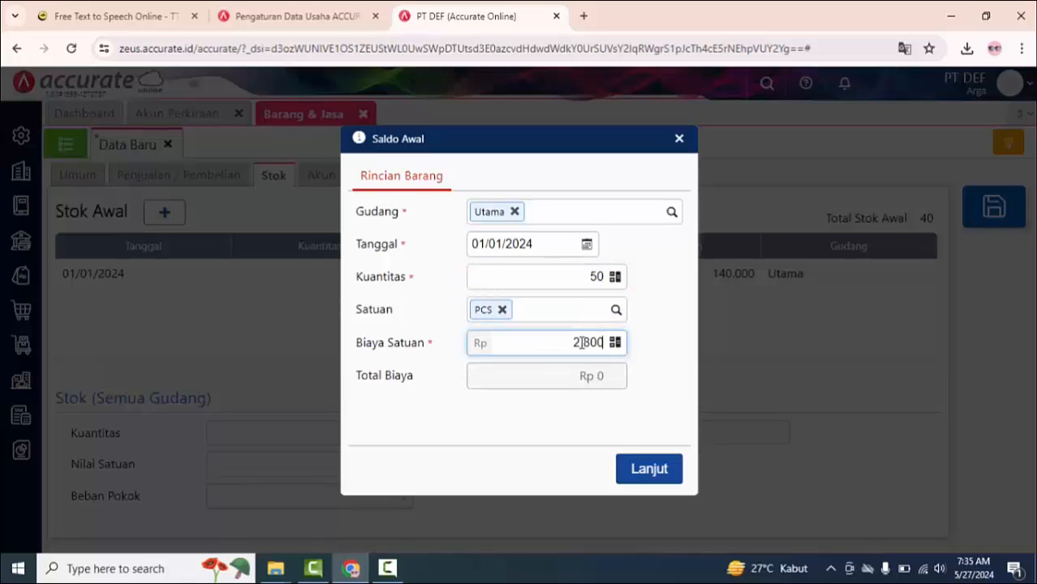
left_click(603, 394)
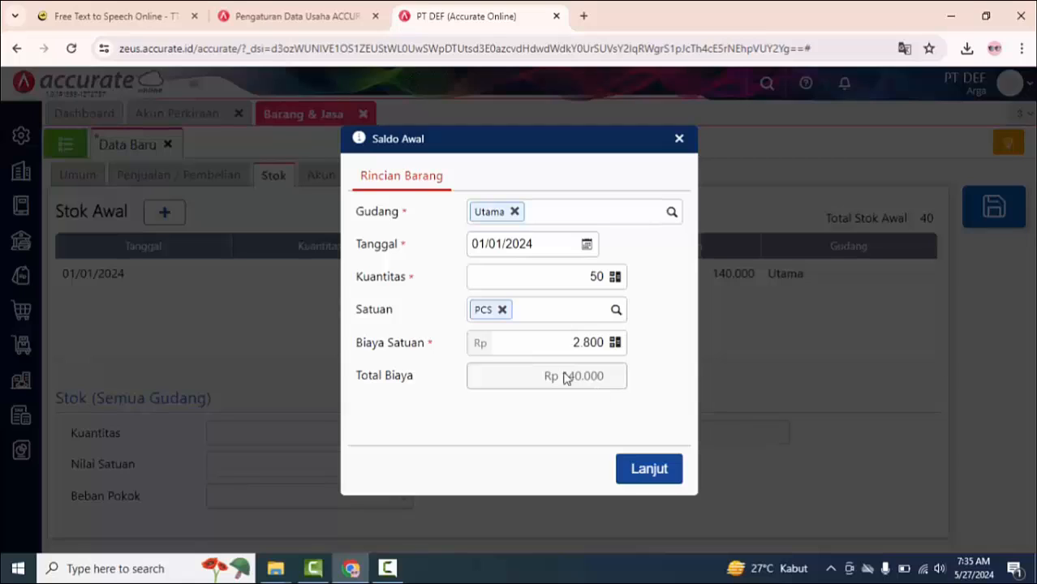
left_click_drag(572, 335, 619, 348)
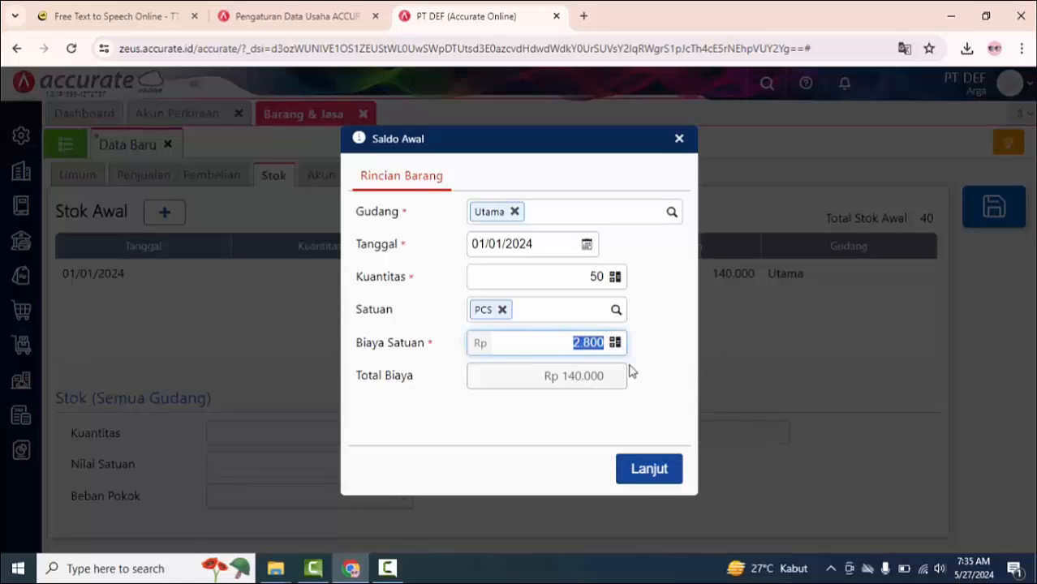
left_click(649, 360)
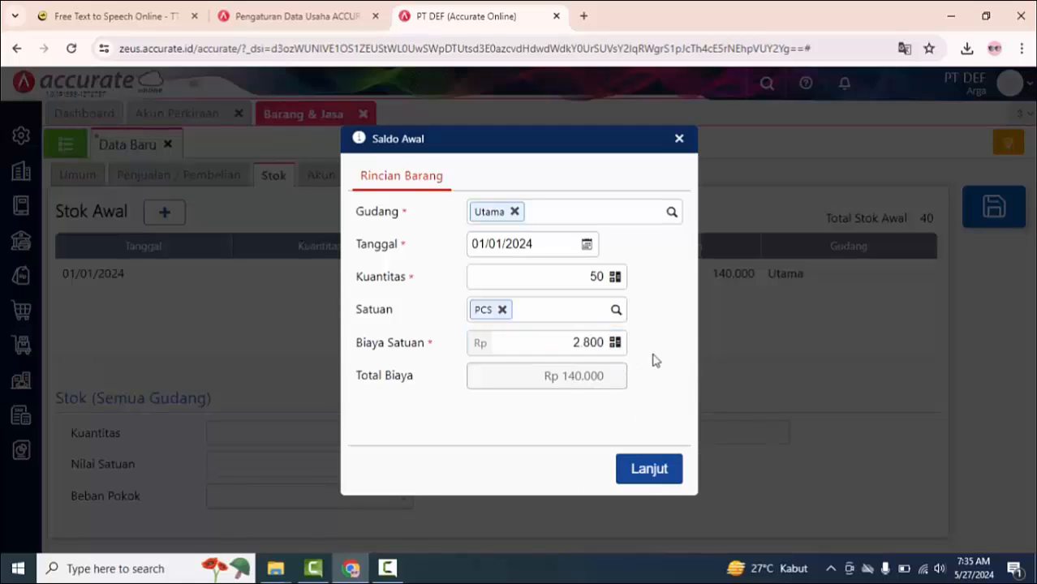
left_click(654, 471)
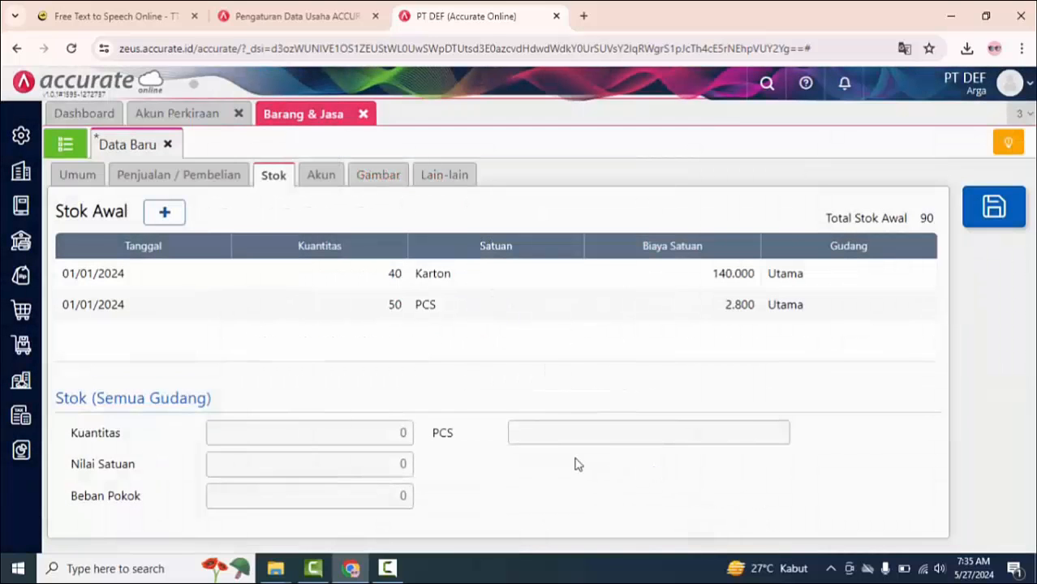
Step: Save the Indomie Goreng item and check it in the Barang & Jasa list
left_click(994, 213)
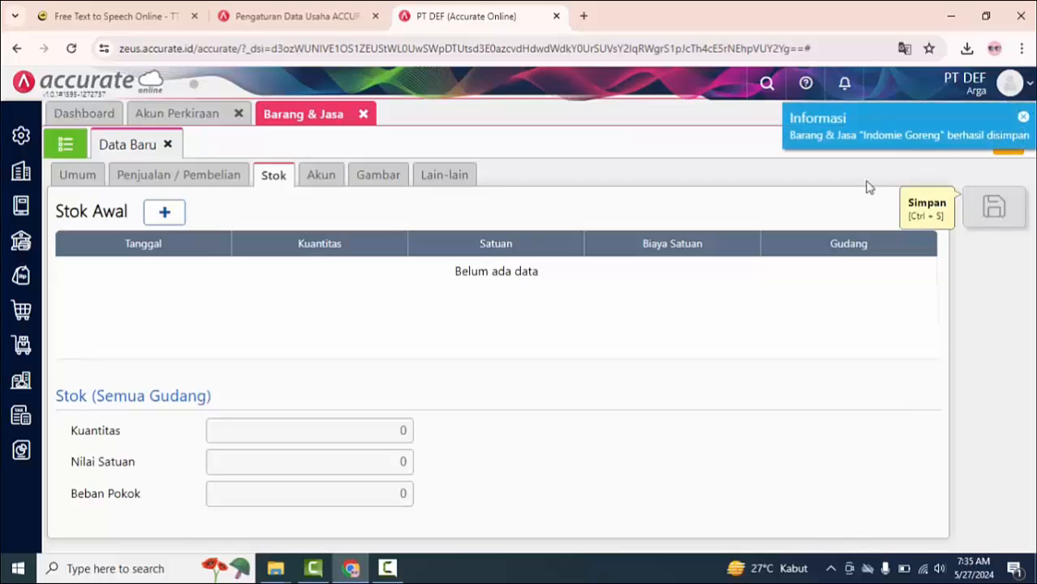
left_click(66, 145)
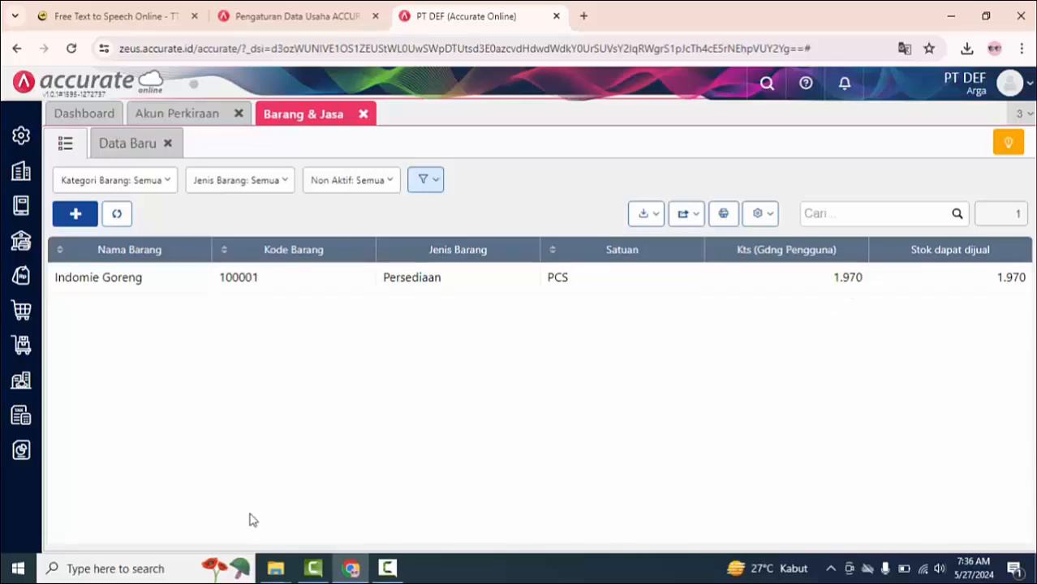
left_click(75, 214)
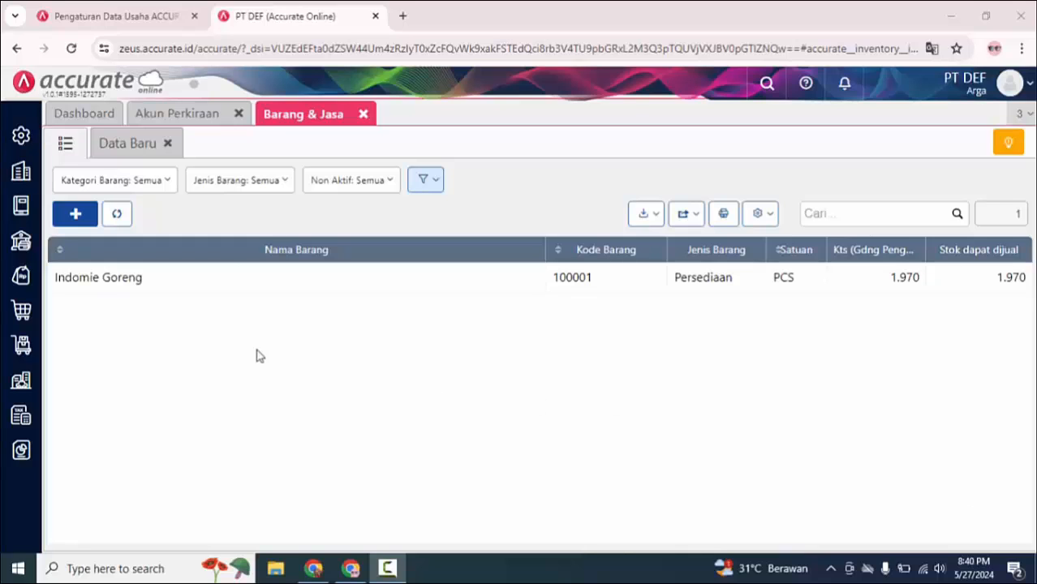
Step: Create a new customer record in Pelanggan with the name PT MAJU SAJA
left_click(20, 280)
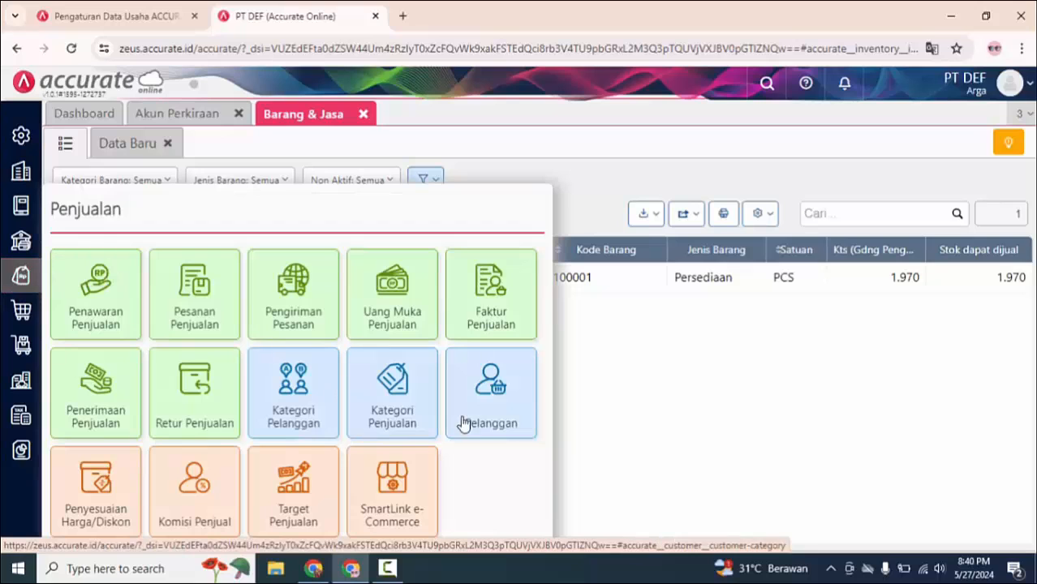
left_click(498, 408)
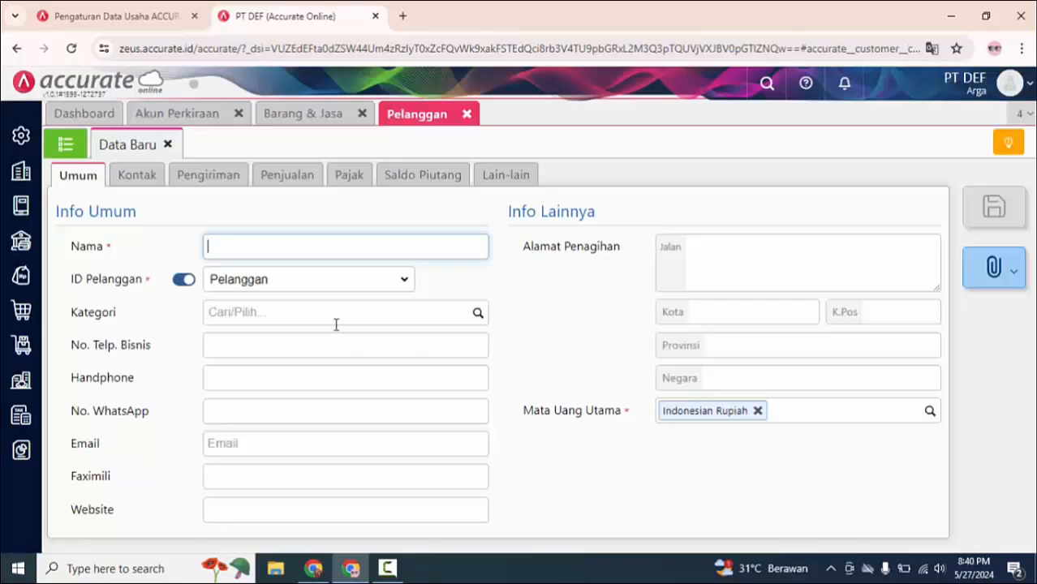
left_click(66, 144)
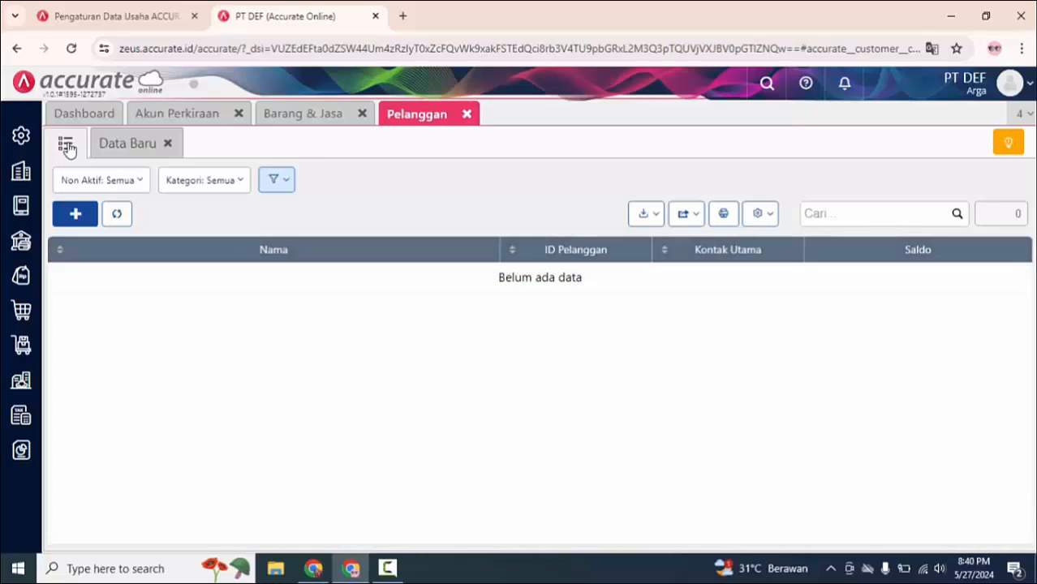
left_click(73, 214)
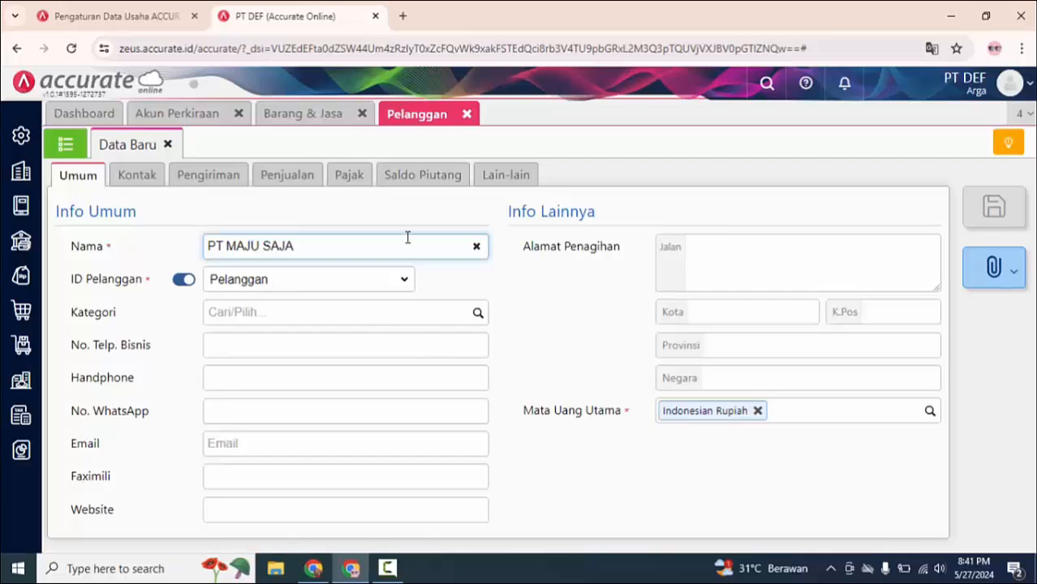
Step: Start an opening receivable for PT MAJU SAJA with the manually entered number INV-MJ-03-001
left_click(439, 183)
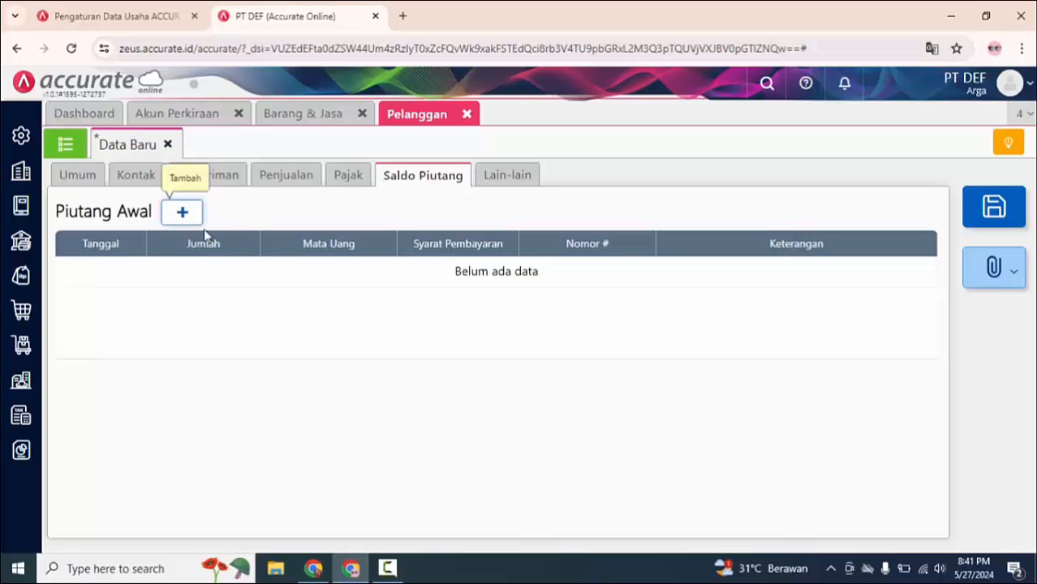
left_click(181, 214)
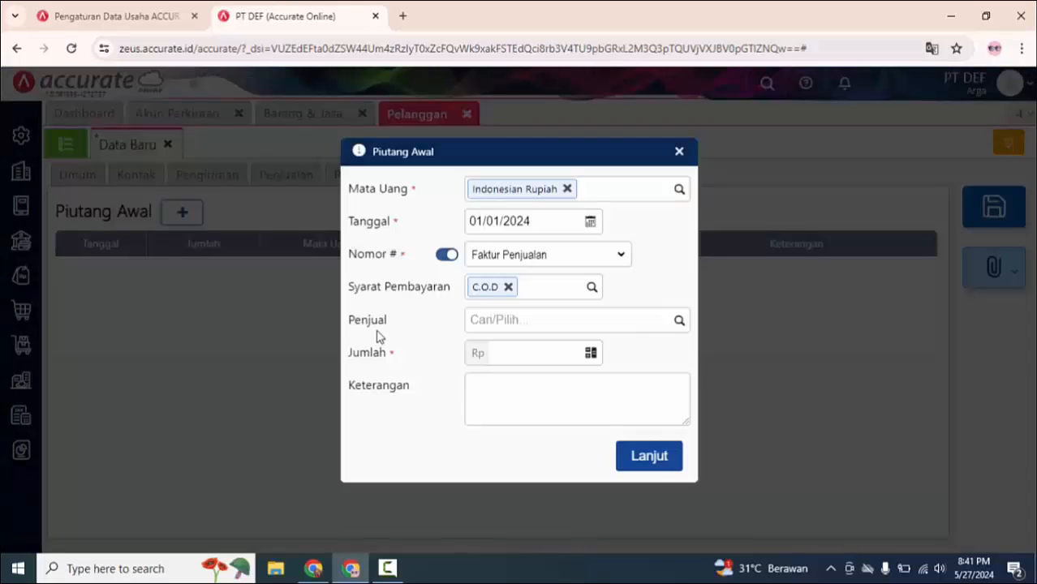
left_click(445, 257)
left_click(493, 256)
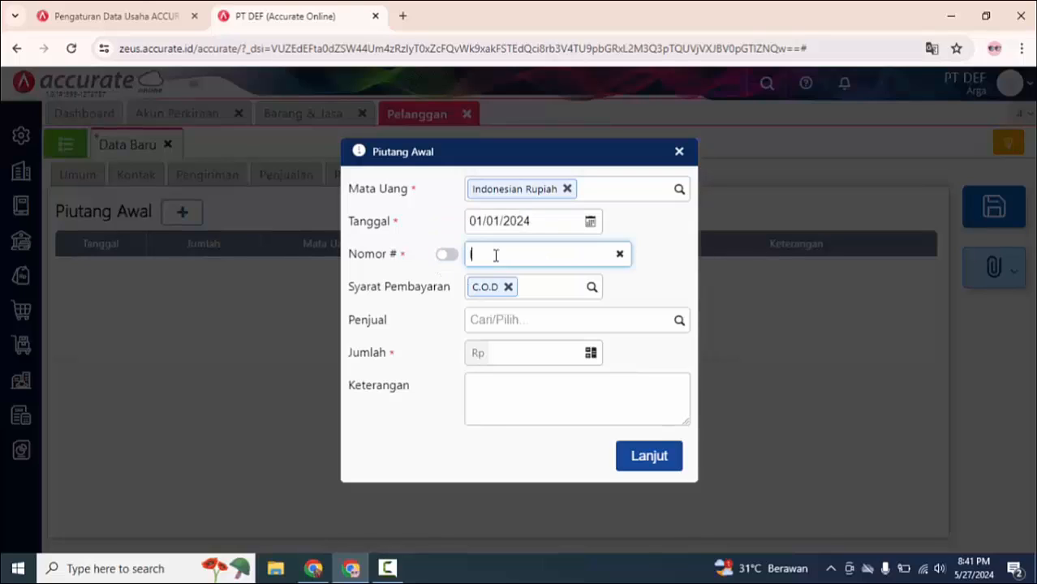
type("INV-MJ-03-001")
Step: Set the opening receivable's payment terms to net 30 and its amount to Rp 2.870.000, and add it to the customer
left_click(527, 288)
left_click(524, 486)
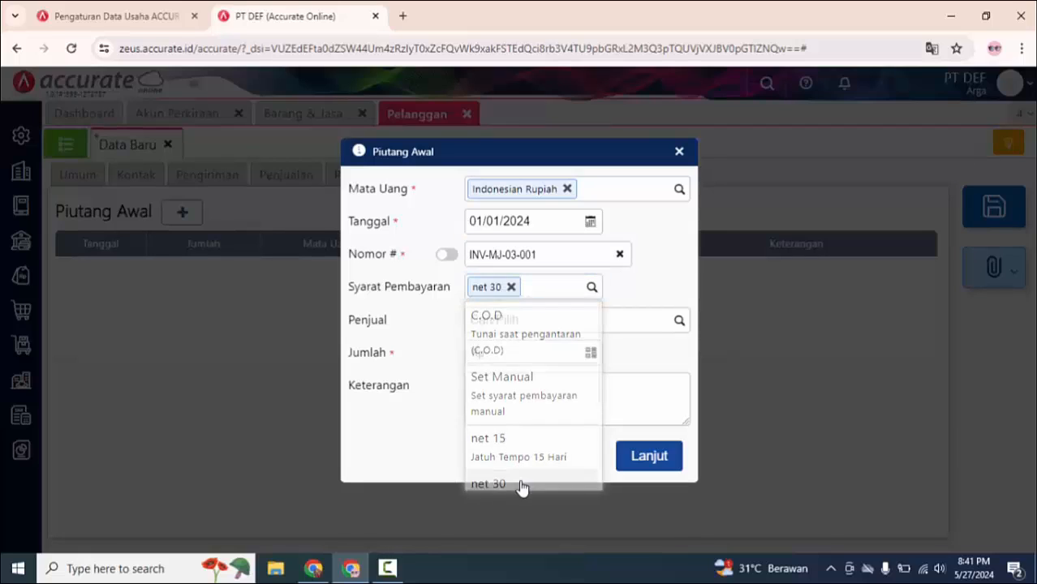
left_click(517, 354)
left_click_drag(557, 257, 439, 259)
left_click(503, 358)
type("2870000")
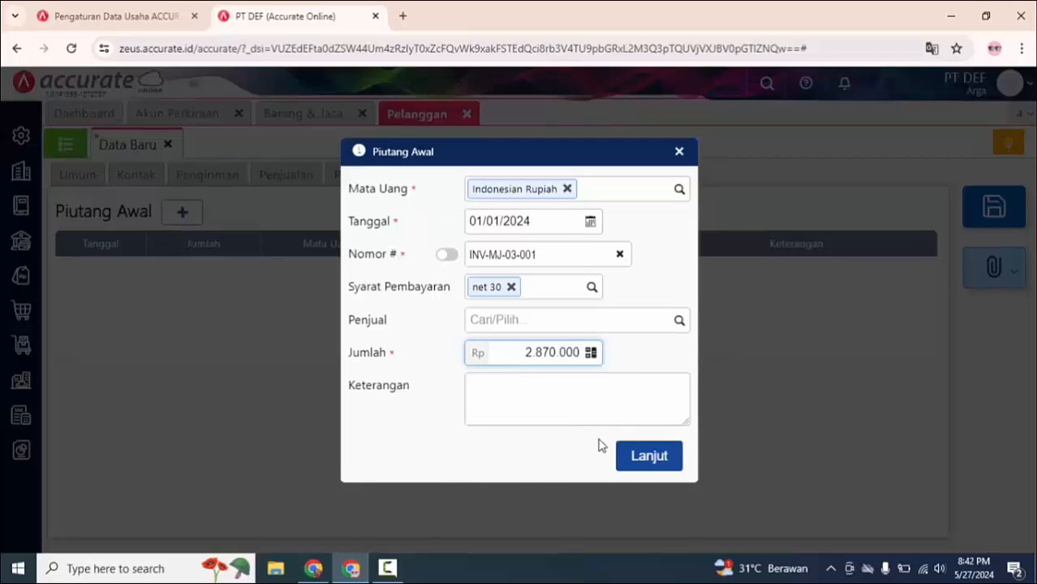
left_click(655, 457)
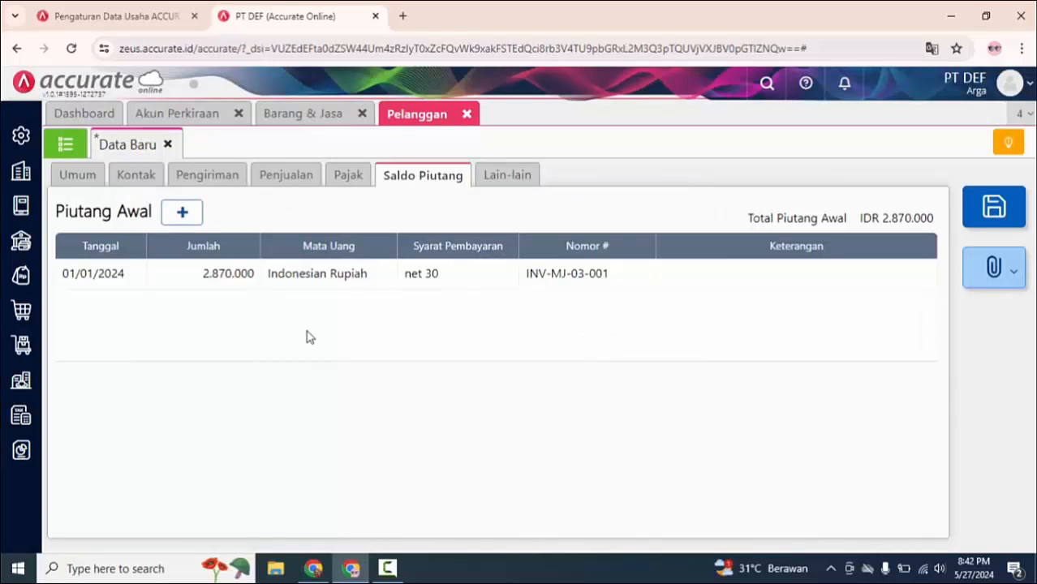
Step: Enter a second opening receivable numbered INV-MJ-05-007 with net 30 payment terms and an amount of Rp 1.520.000
left_click(180, 214)
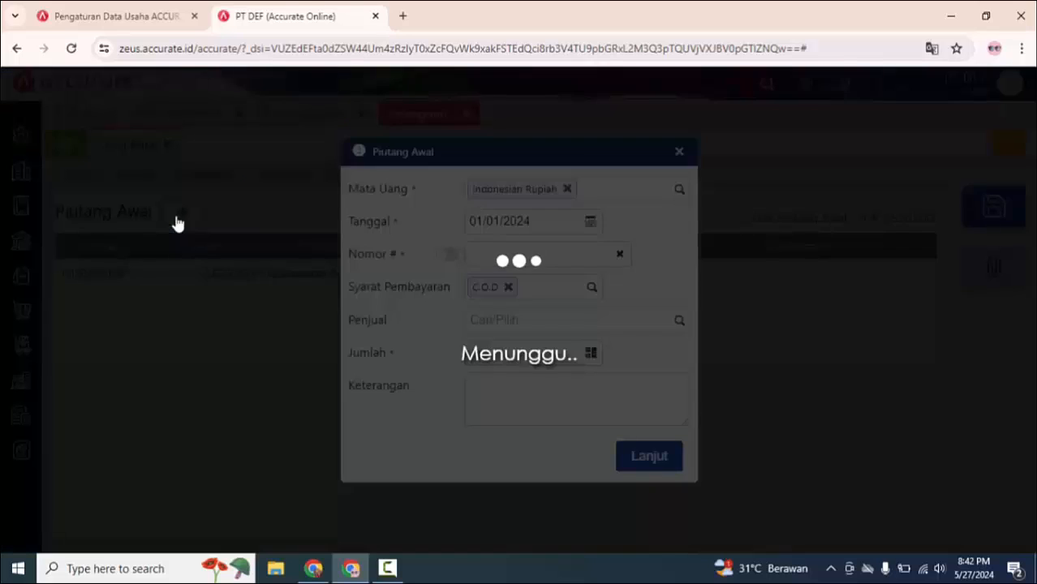
left_click(502, 250)
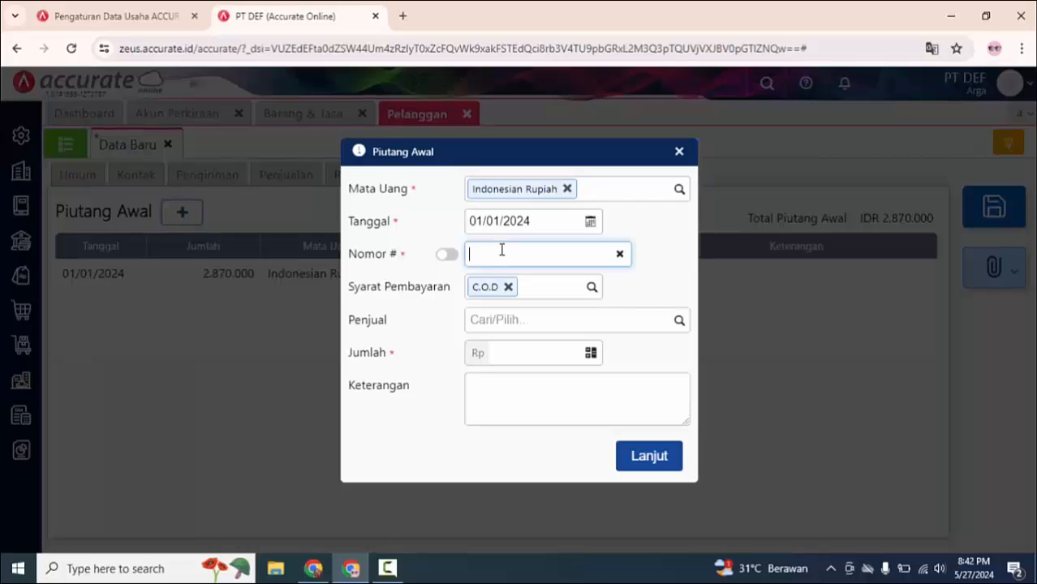
type("INV-MJ-05-007")
left_click(508, 287)
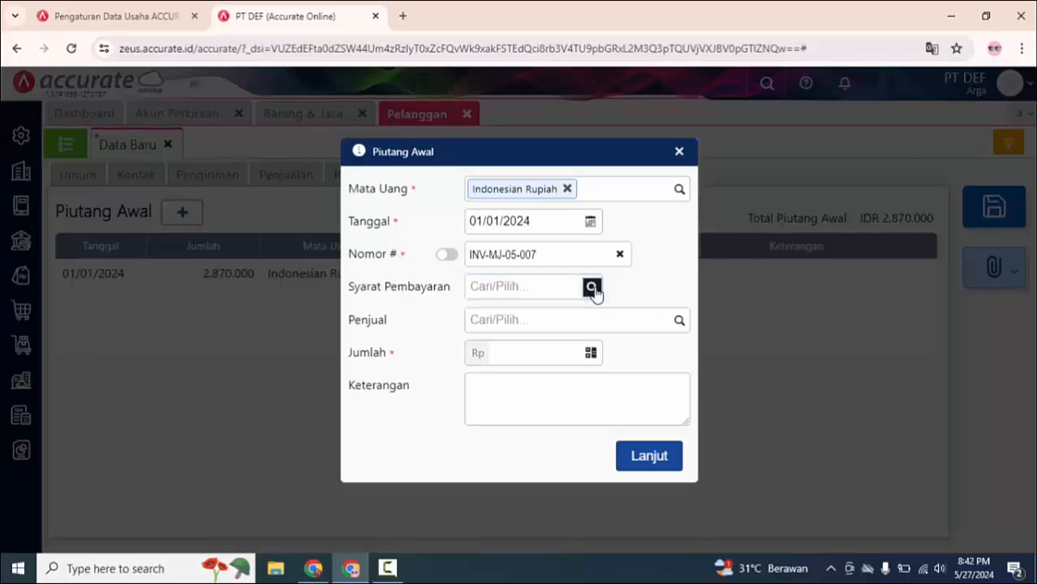
left_click(592, 289)
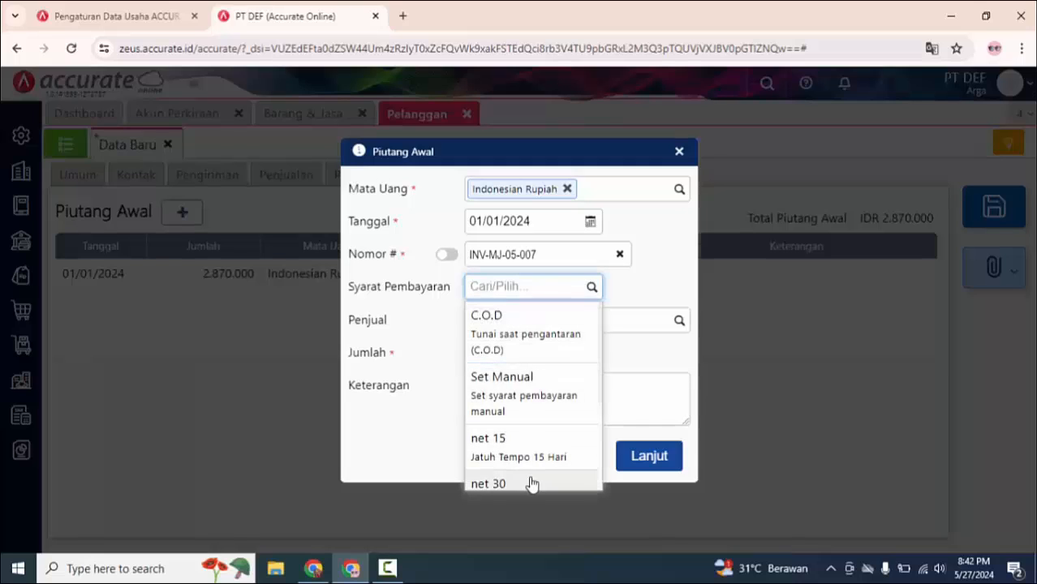
left_click(531, 485)
left_click(555, 353)
type("1520000")
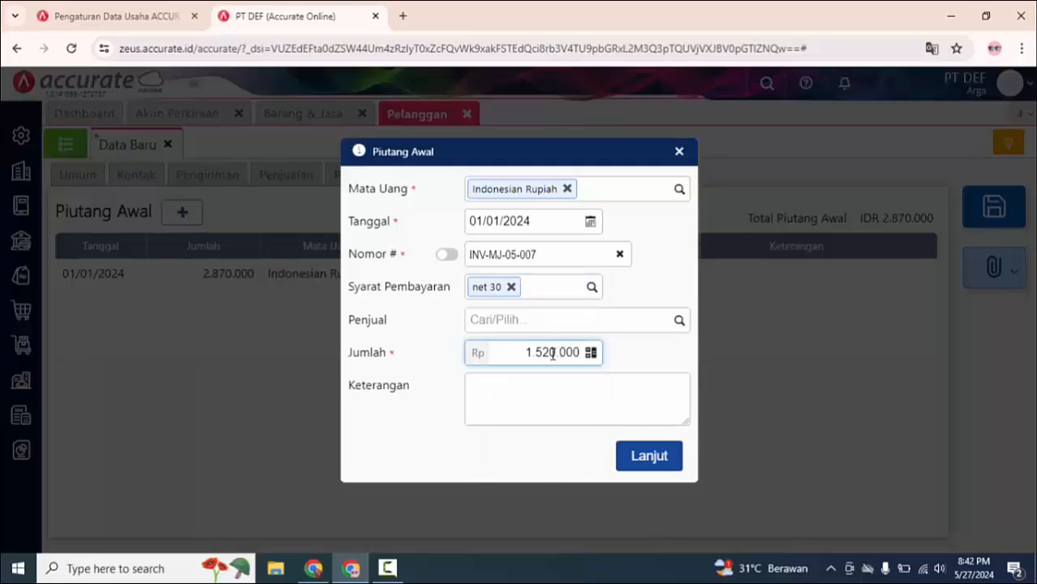
Step: Set the second opening receivable's date to 16/05/2023 and add it to the customer
left_click(591, 221)
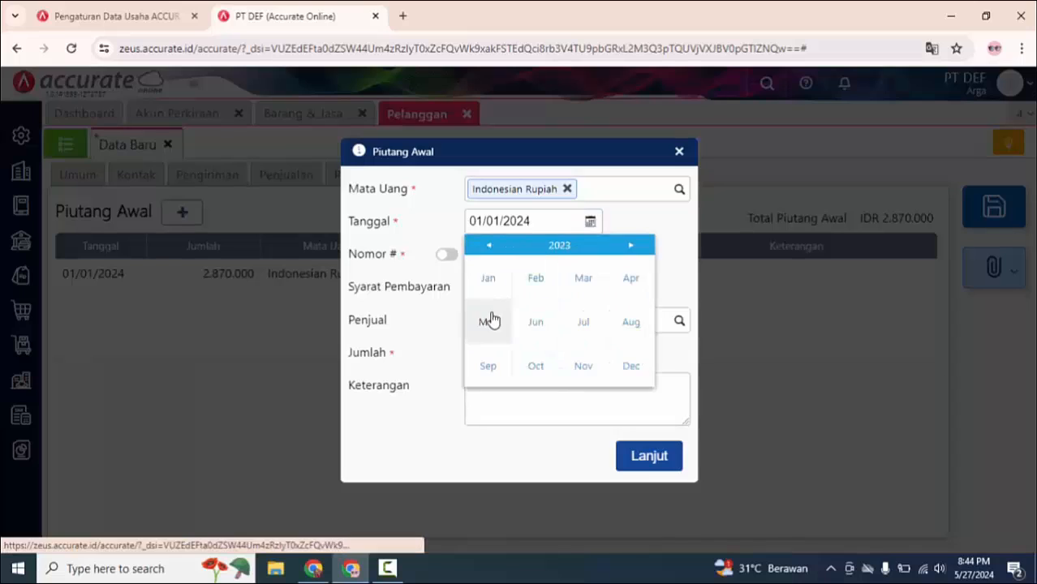
left_click(489, 320)
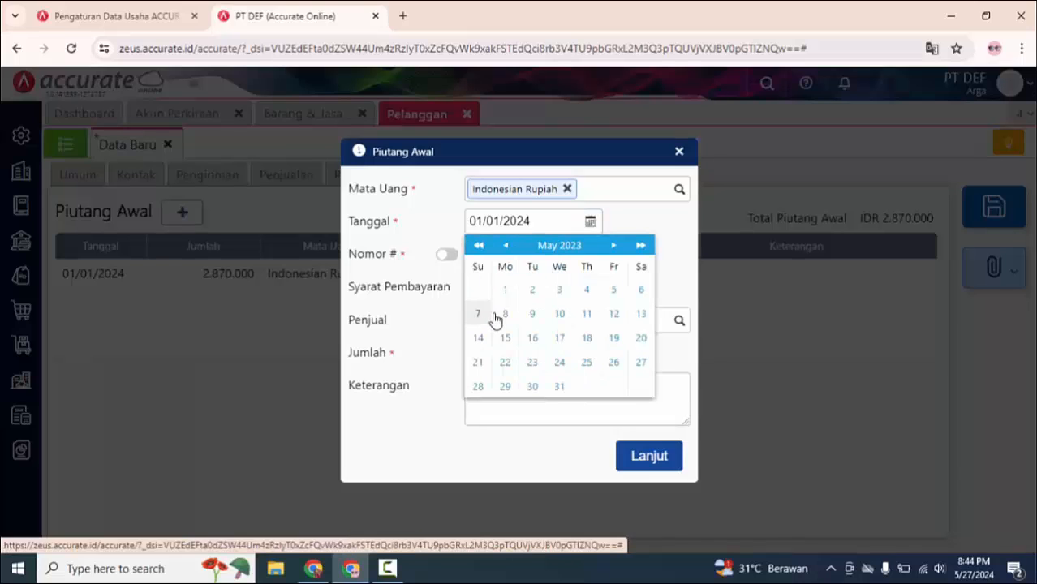
left_click(537, 339)
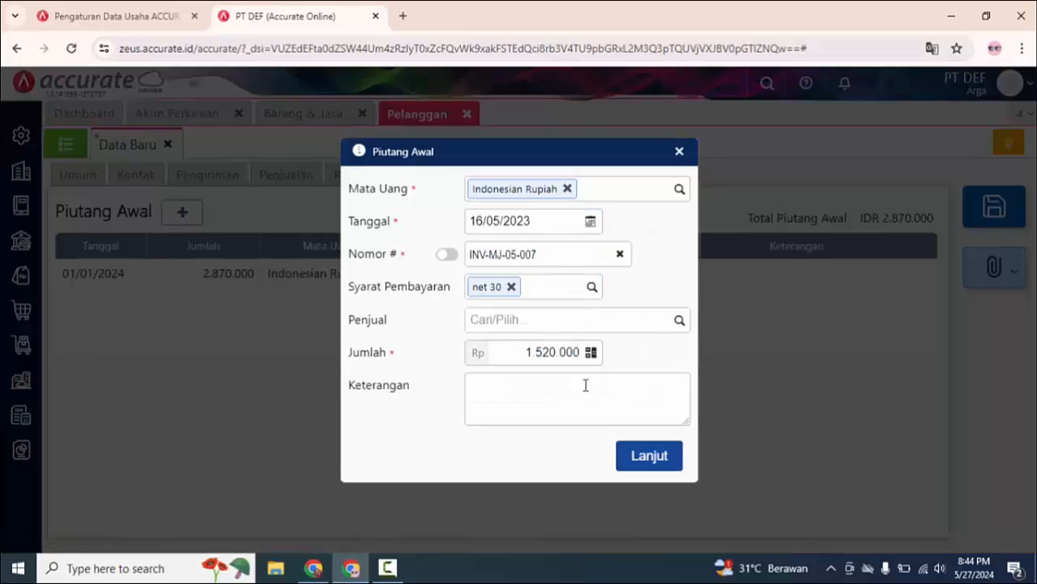
left_click(662, 458)
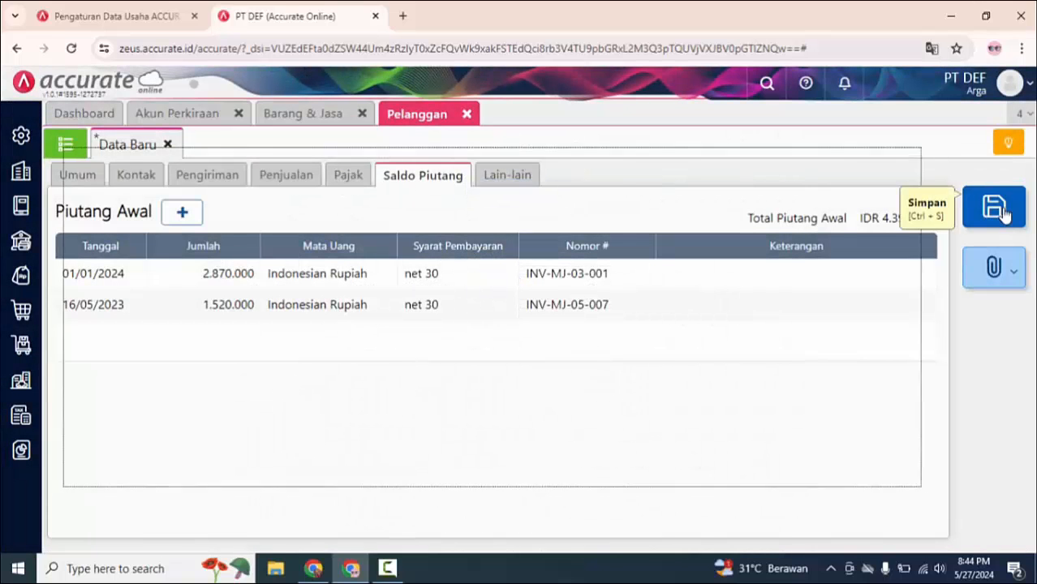
Step: Save the PT MAJU SAJA customer and close the Pelanggan, Barang & Jasa and Akun Perkiraan pages after checking the customer list
left_click(1001, 211)
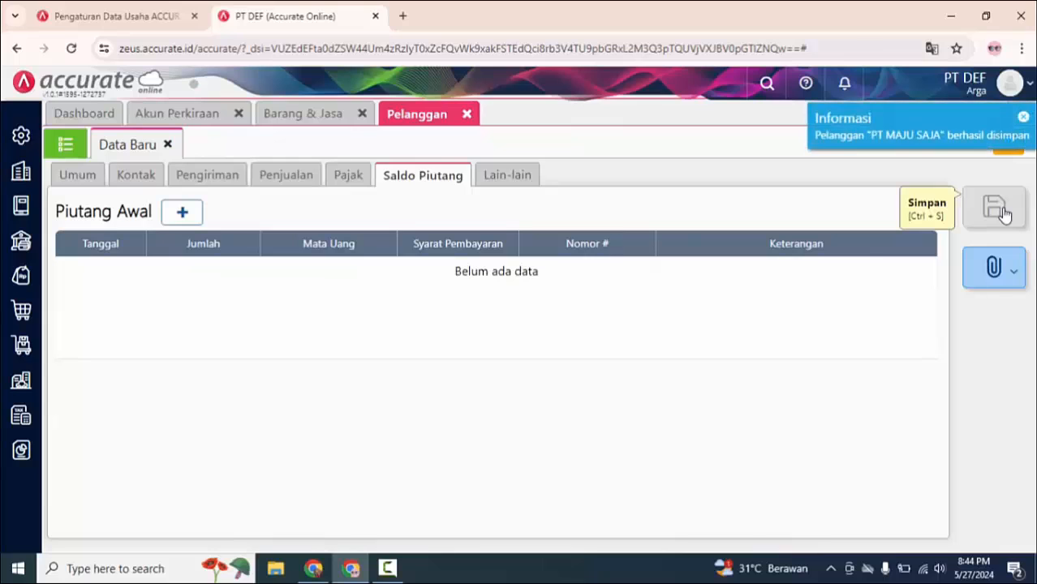
left_click(65, 145)
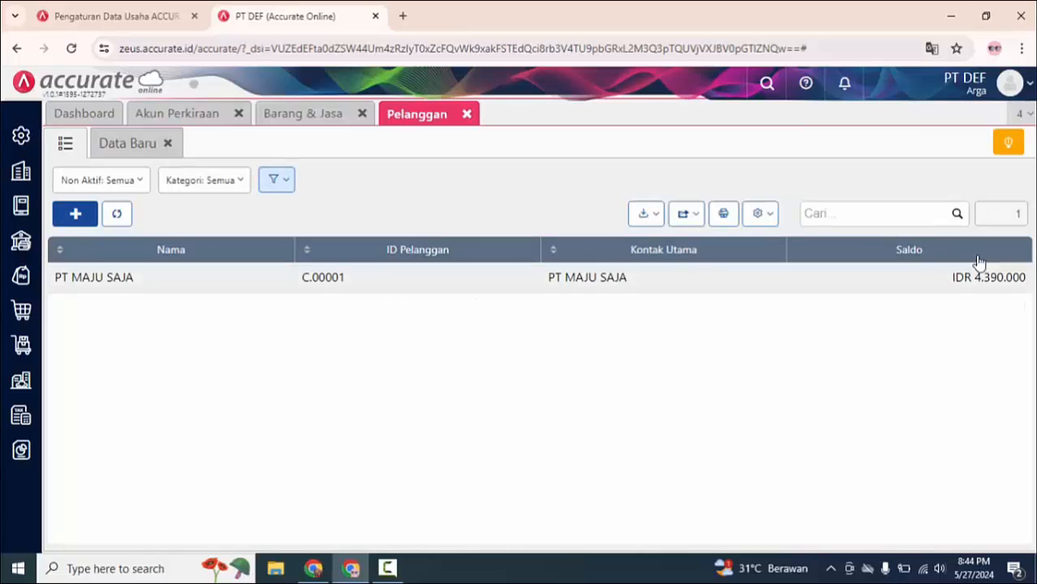
left_click(466, 115)
left_click(366, 114)
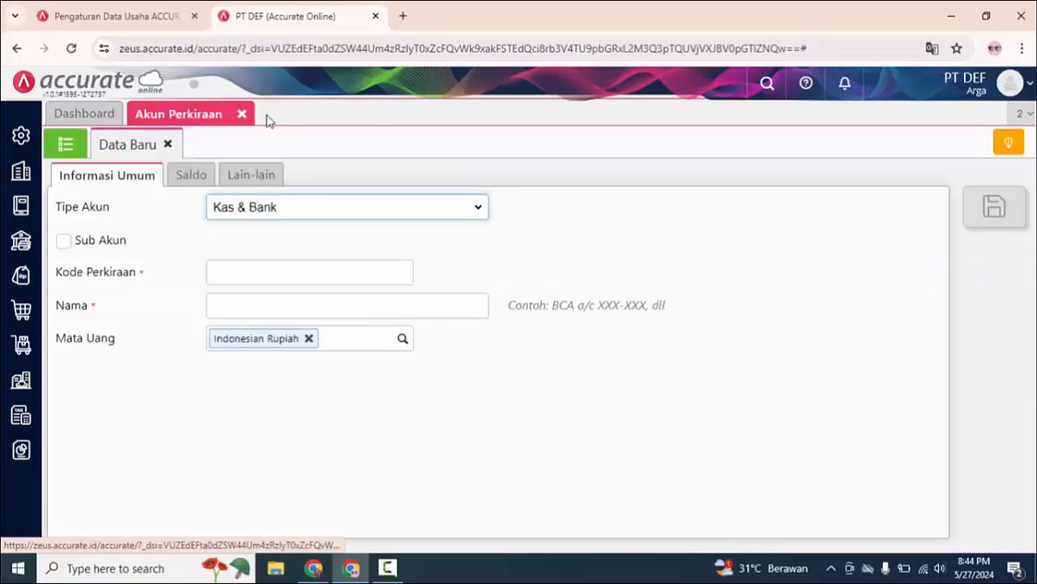
left_click(240, 114)
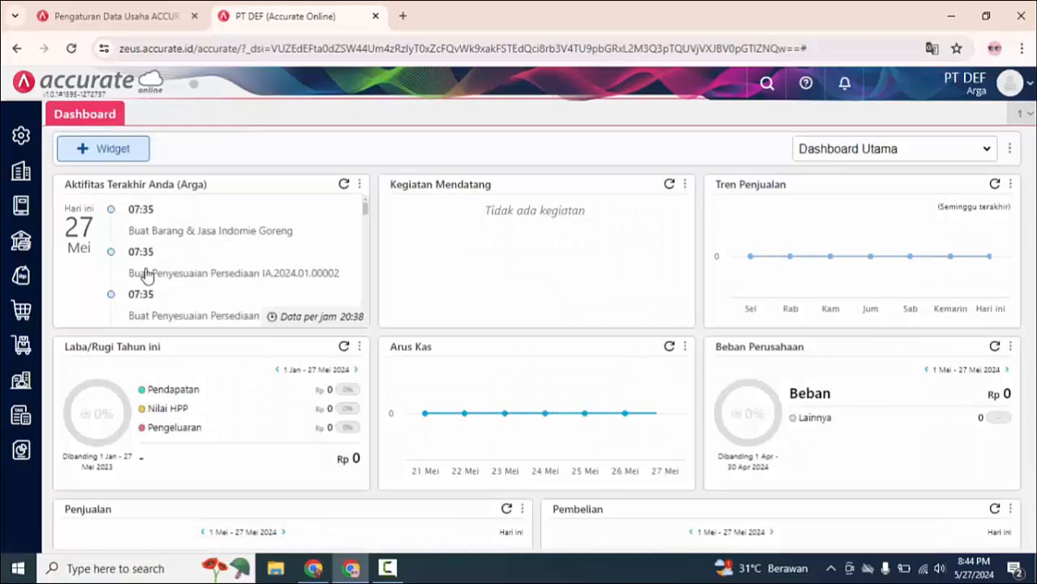
Step: Create a new supplier record in Pemasok with the name PT AIR API SATU
mouse_move(25, 311)
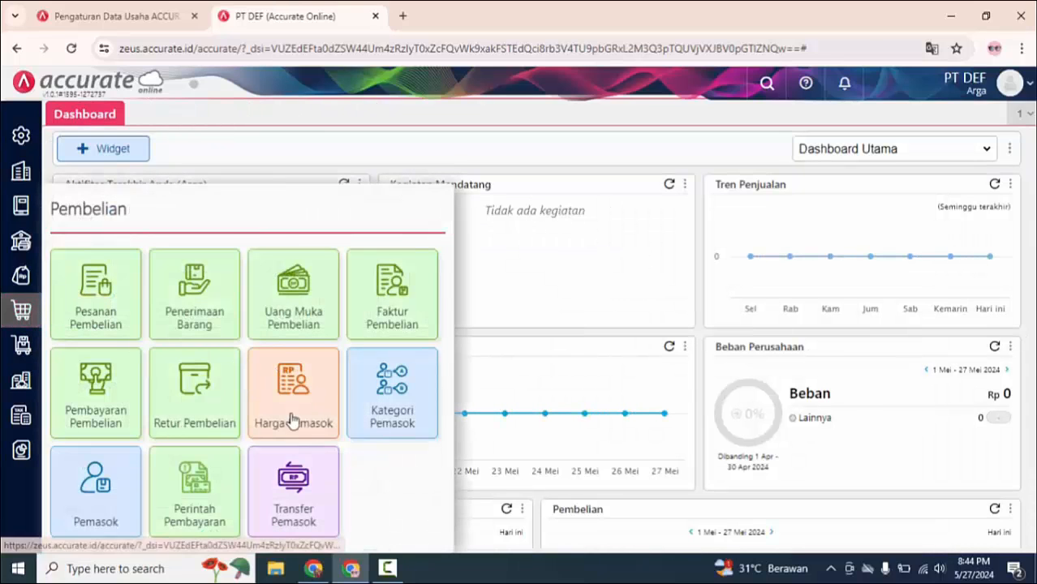
left_click(111, 483)
type("PT AIR API SATU")
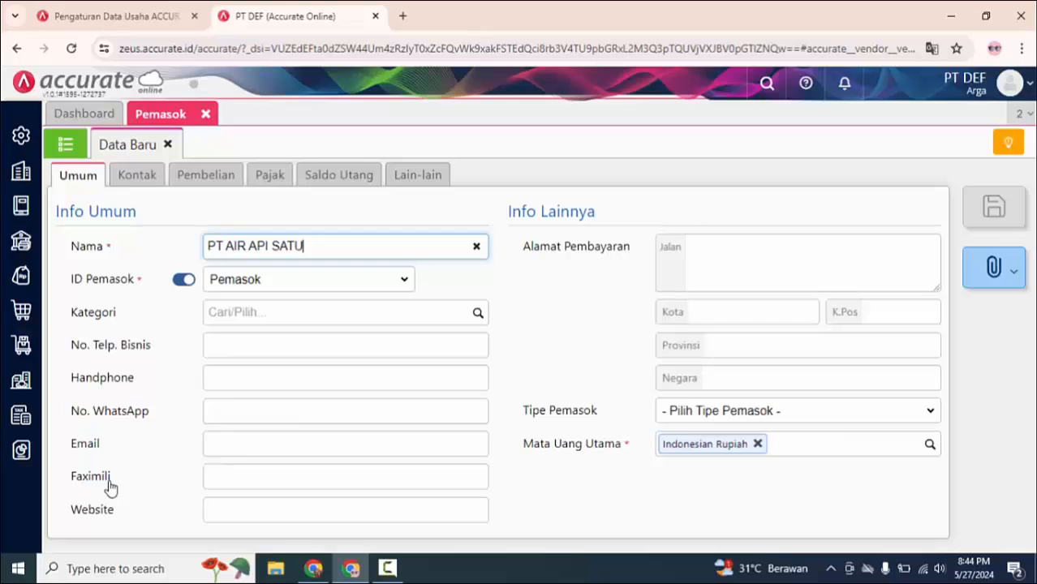
Step: Start an opening payable for PT AIR API SATU dated 05/07/2023 with the manually entered number INV-AAS-07-08
left_click(324, 180)
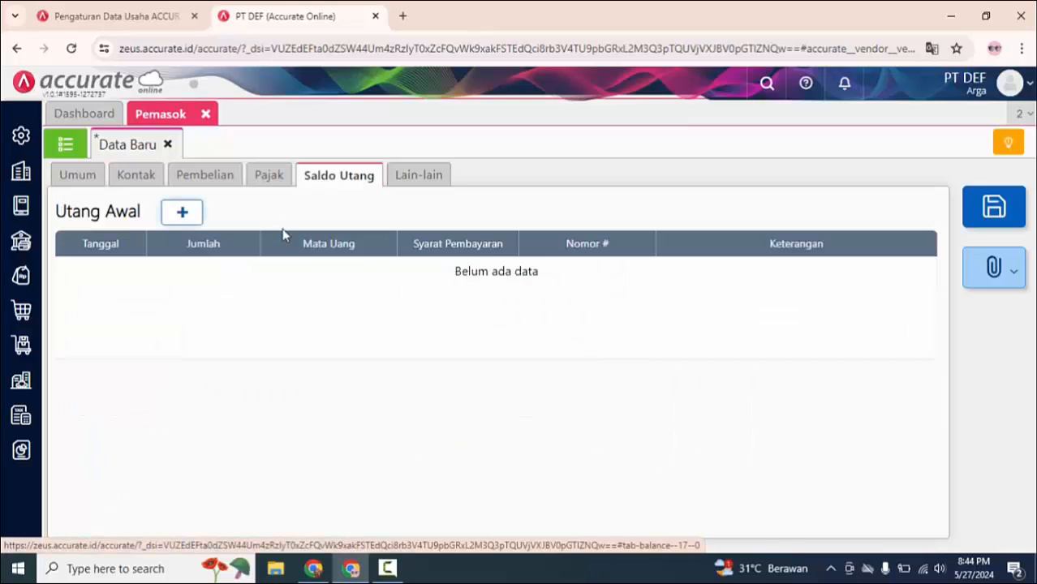
left_click(184, 213)
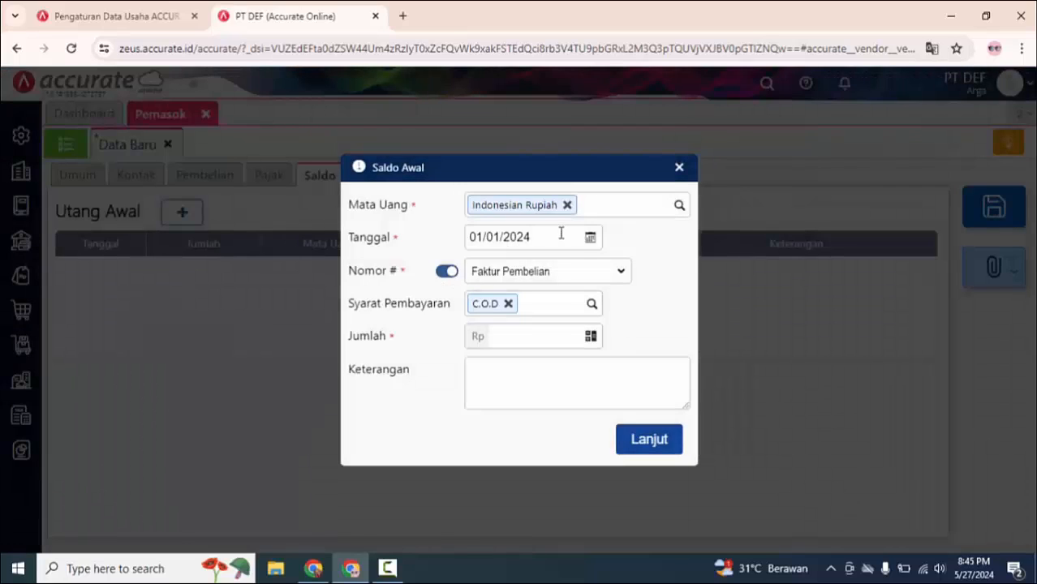
left_click(589, 238)
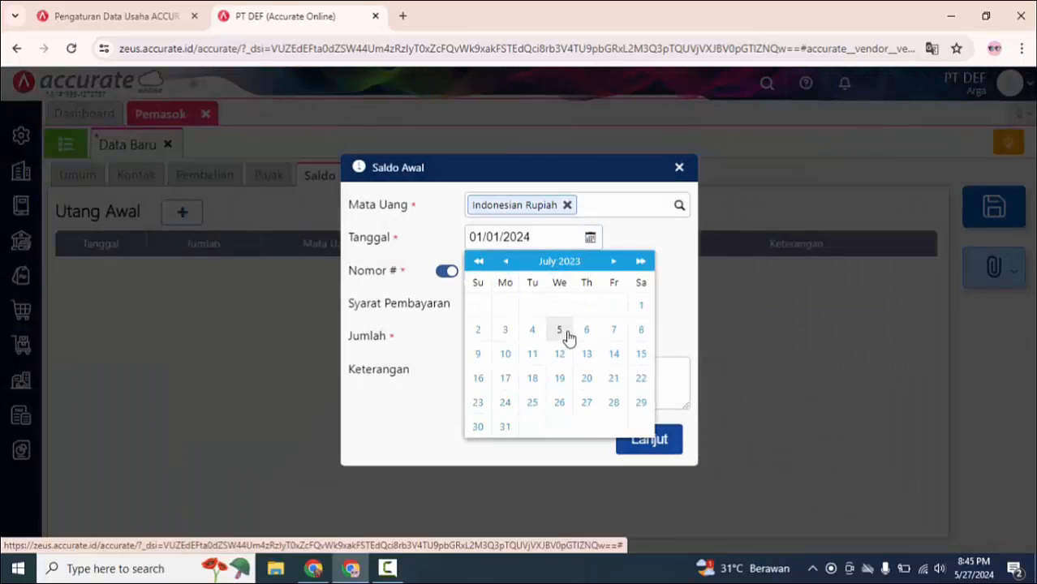
left_click(562, 333)
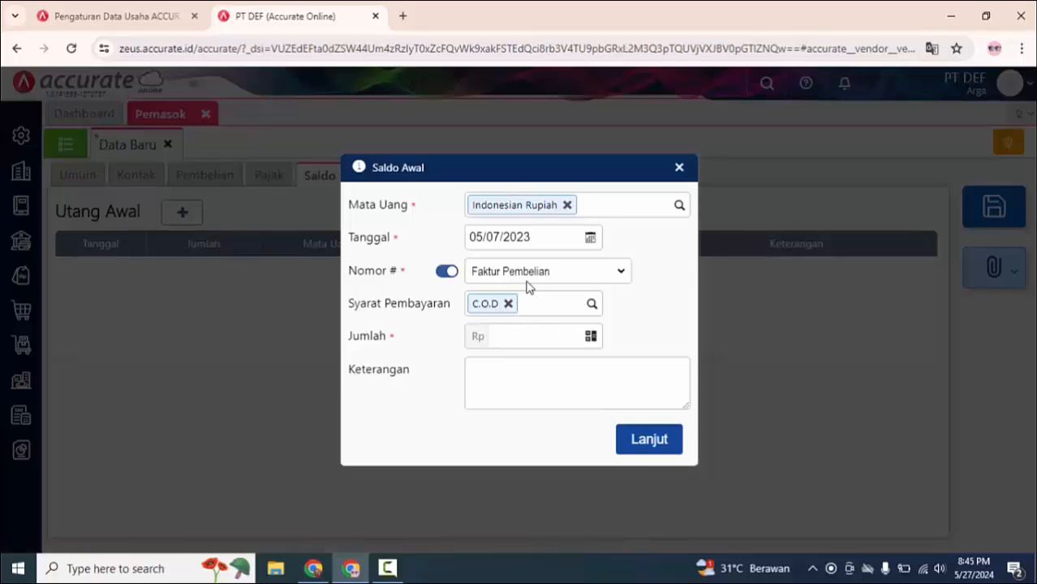
left_click(447, 273)
left_click(486, 270)
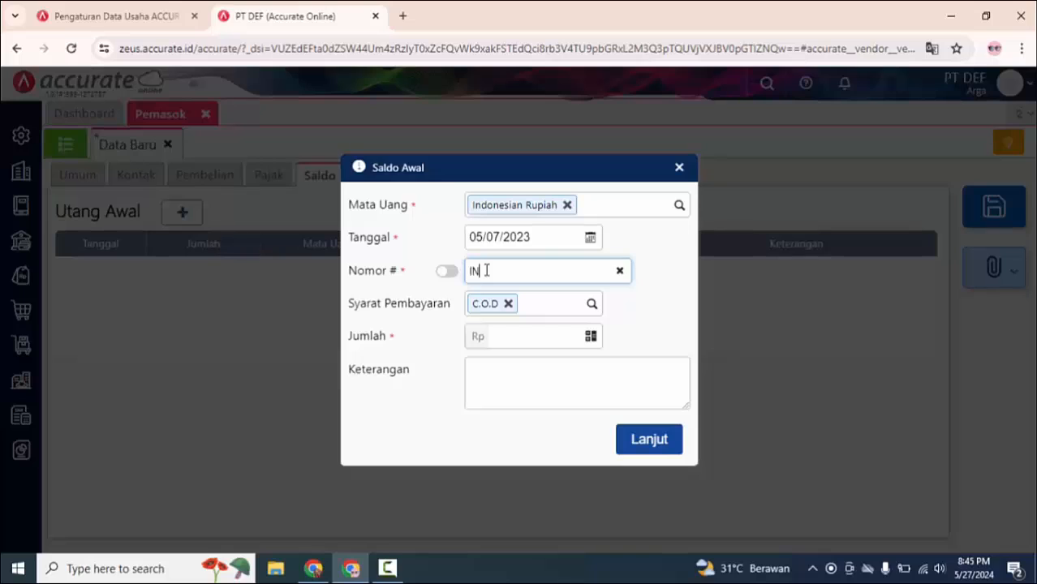
type("INV/AAS-07-08")
Step: Set the opening payable's payment terms to net 30 and its amount to Rp 3.200.000, and add it to the supplier
left_click(590, 303)
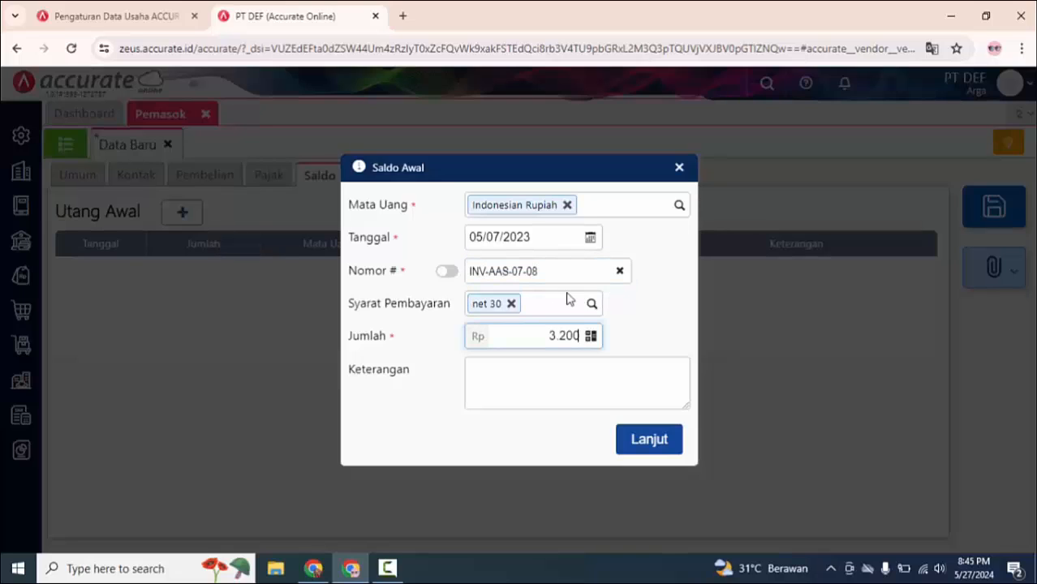
type("000")
left_click(655, 446)
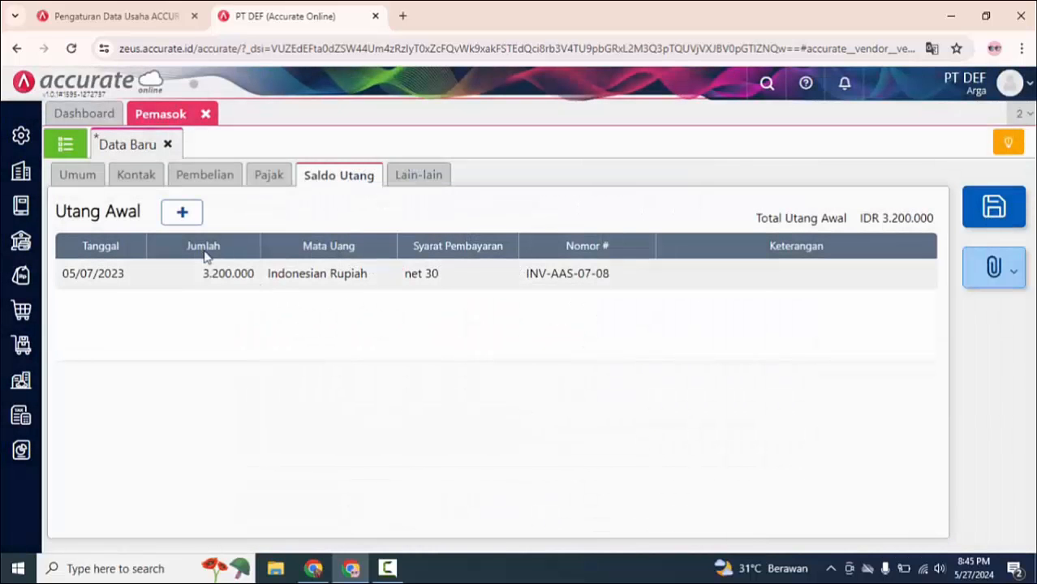
Step: Start a second opening payable for PT AIR API SATU dated 06/03/2023 with the number INV-AAS-03-05
left_click(182, 215)
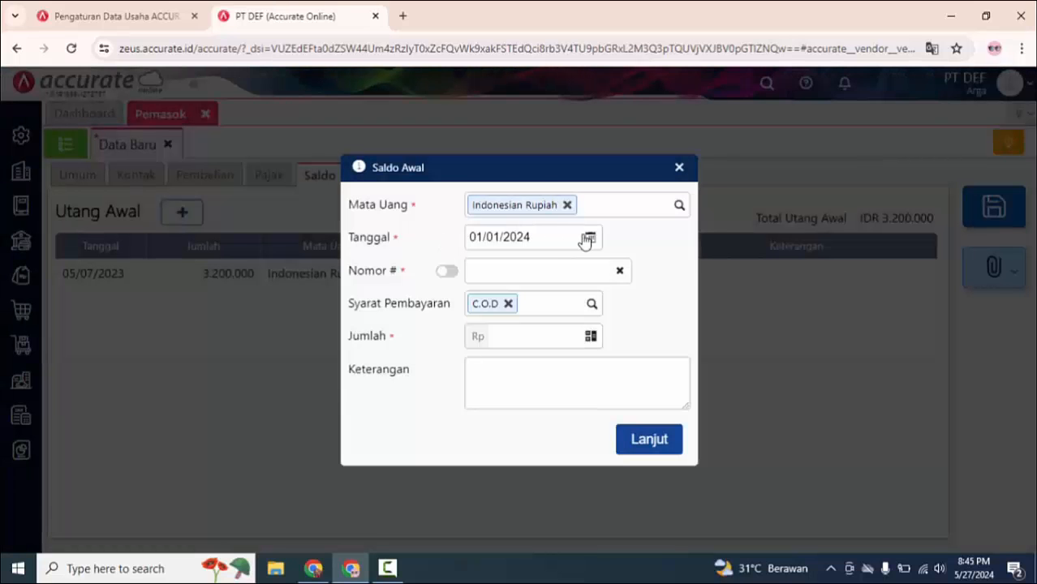
left_click(587, 239)
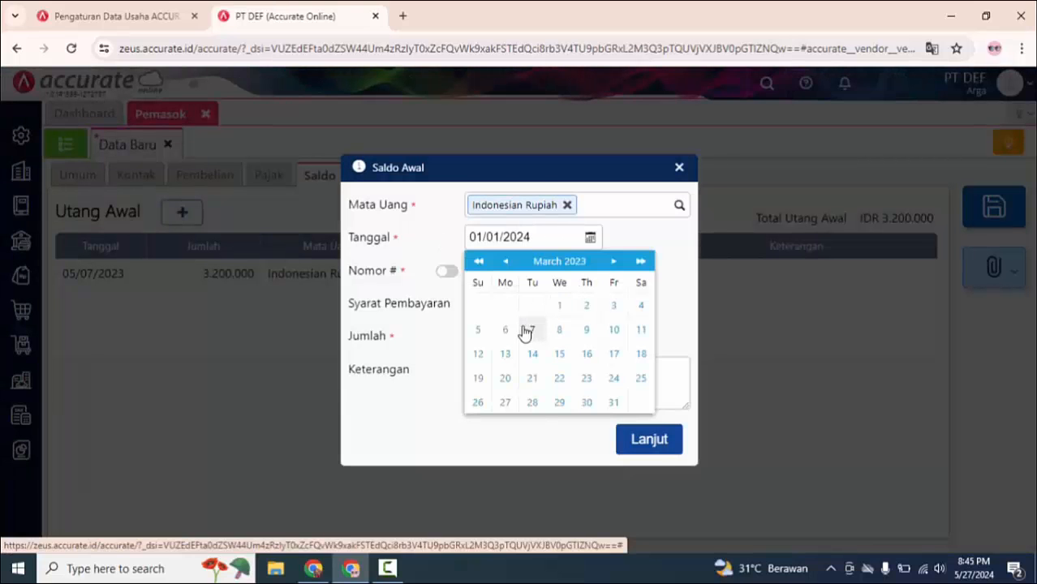
left_click(507, 332)
left_click(547, 270)
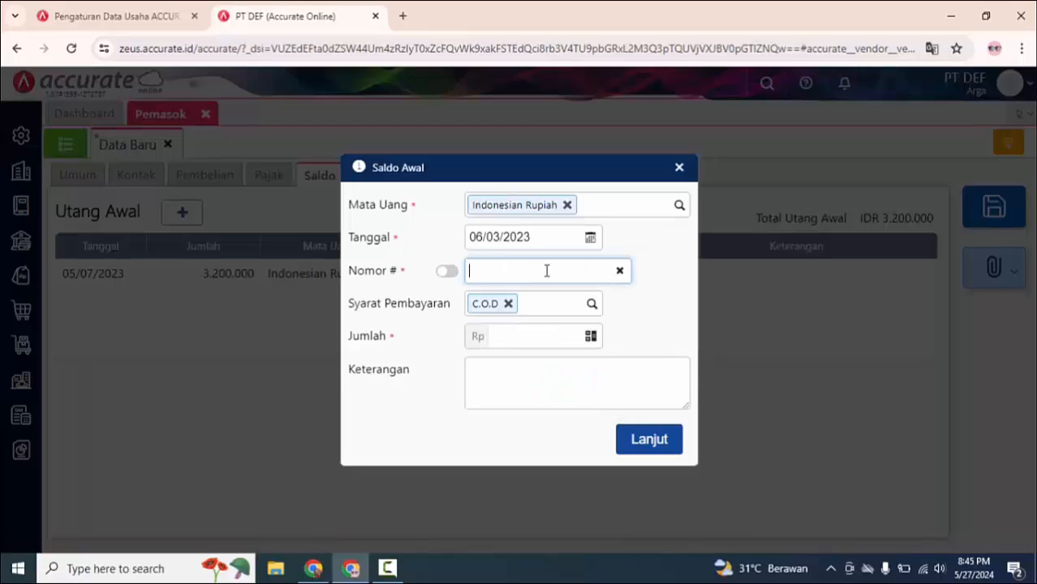
type("INV-AAS-03-0")
type("5")
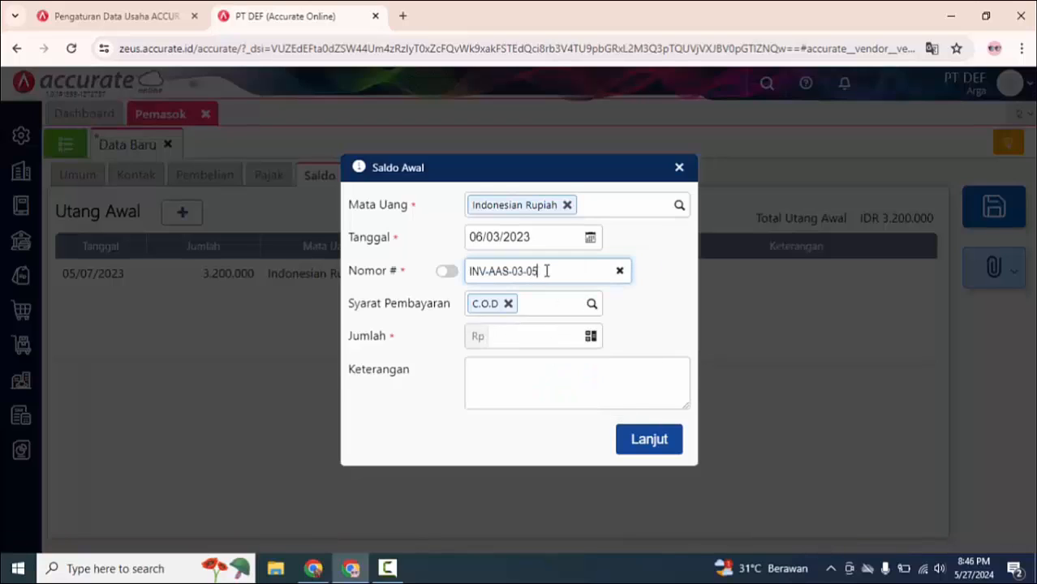
Step: Add the second payable with net 30 terms and an amount of Rp 4.300.000, and save the supplier, returning to the supplier list
left_click(591, 304)
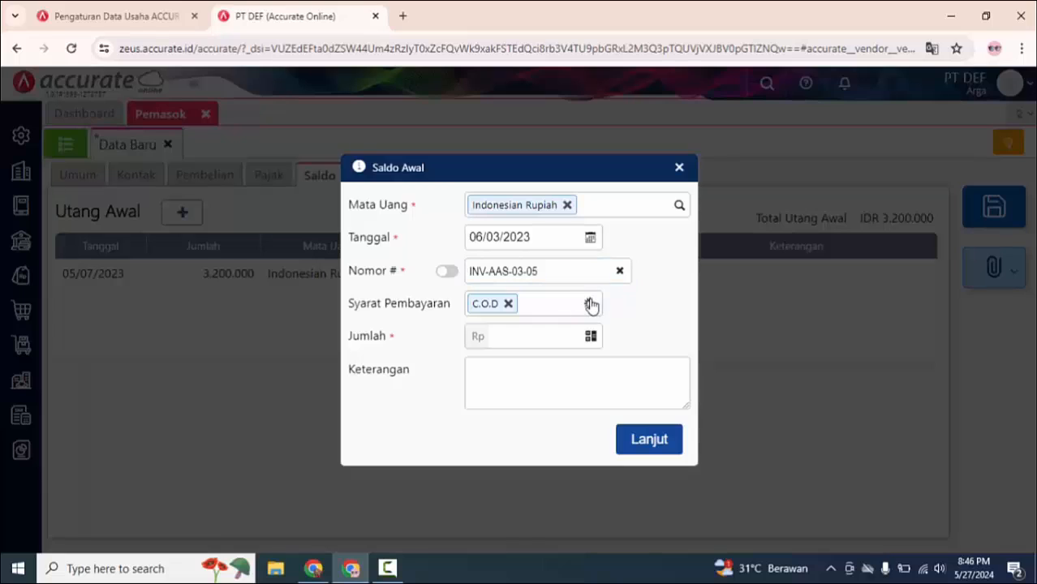
left_click(526, 456)
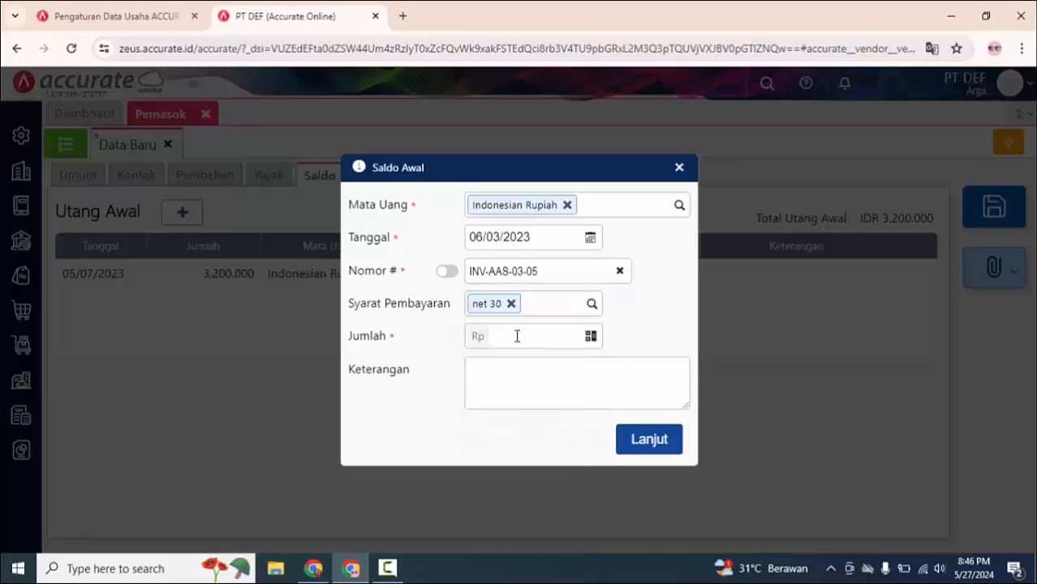
left_click(517, 337)
type("43000")
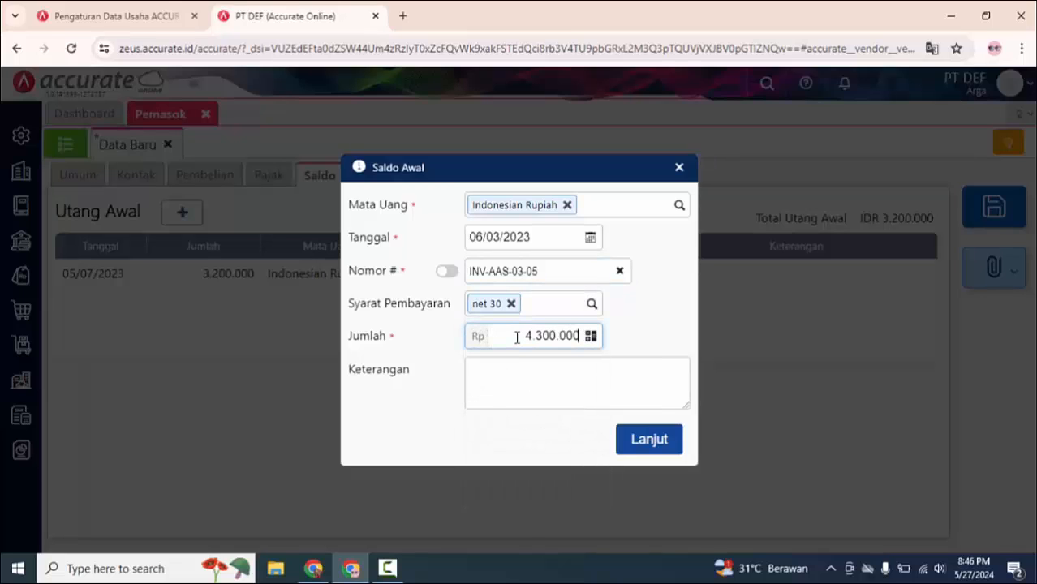
left_click(655, 448)
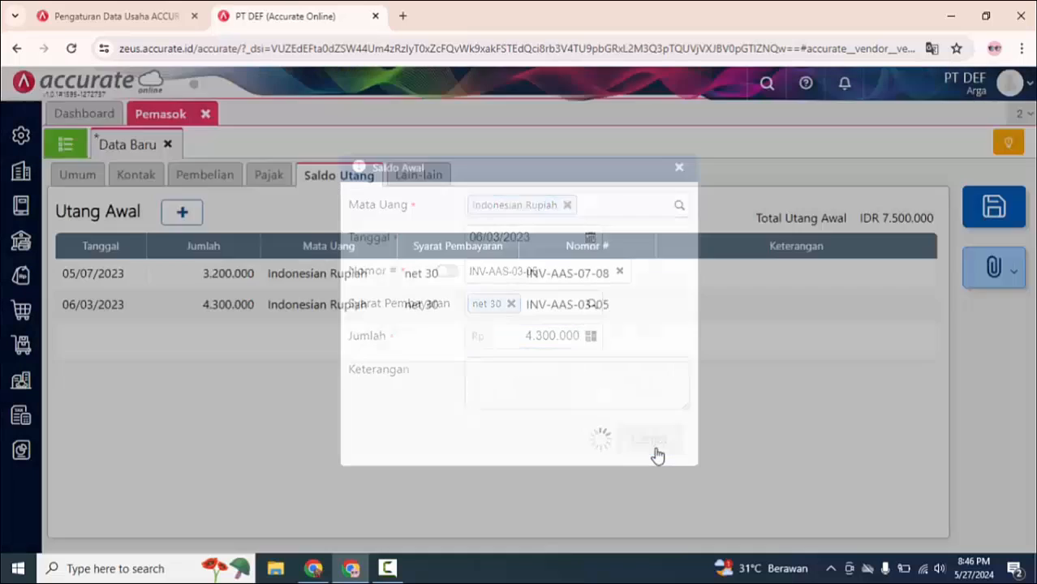
left_click(991, 210)
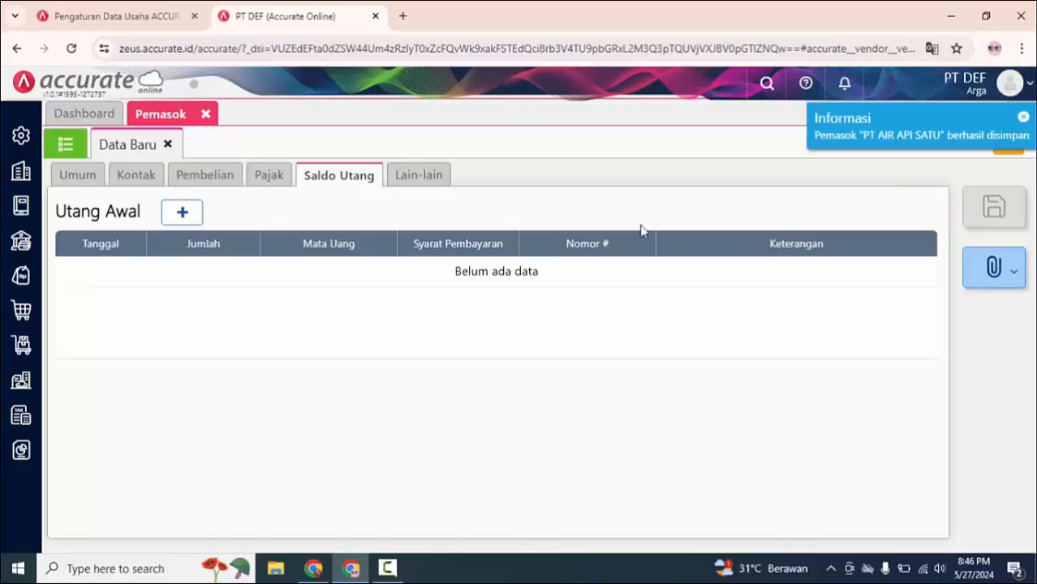
left_click(65, 144)
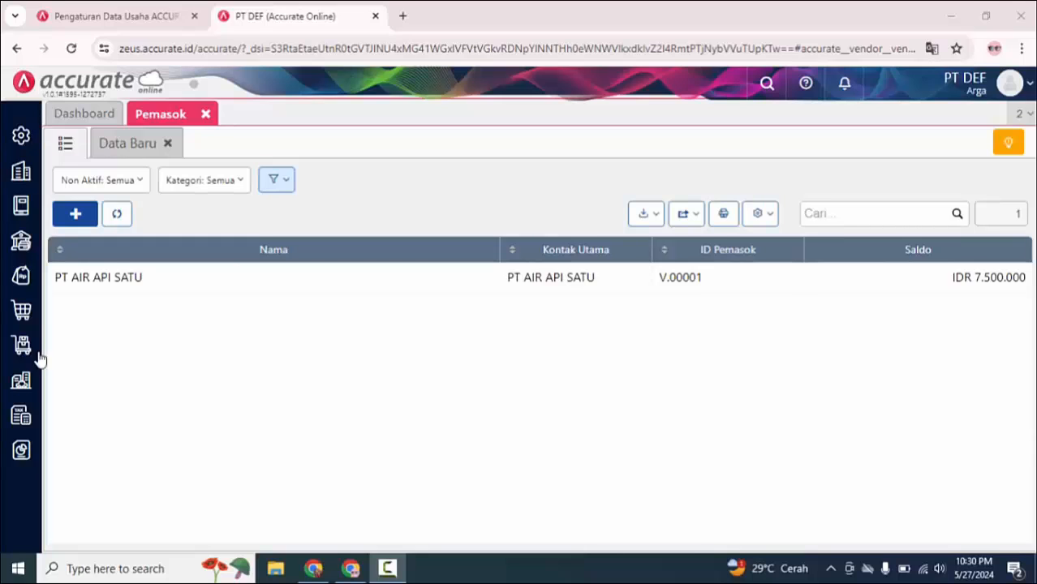
Step: Create and save a fixed asset category named KENDARAAN in Kategori Aset, and close the category page
left_click(22, 388)
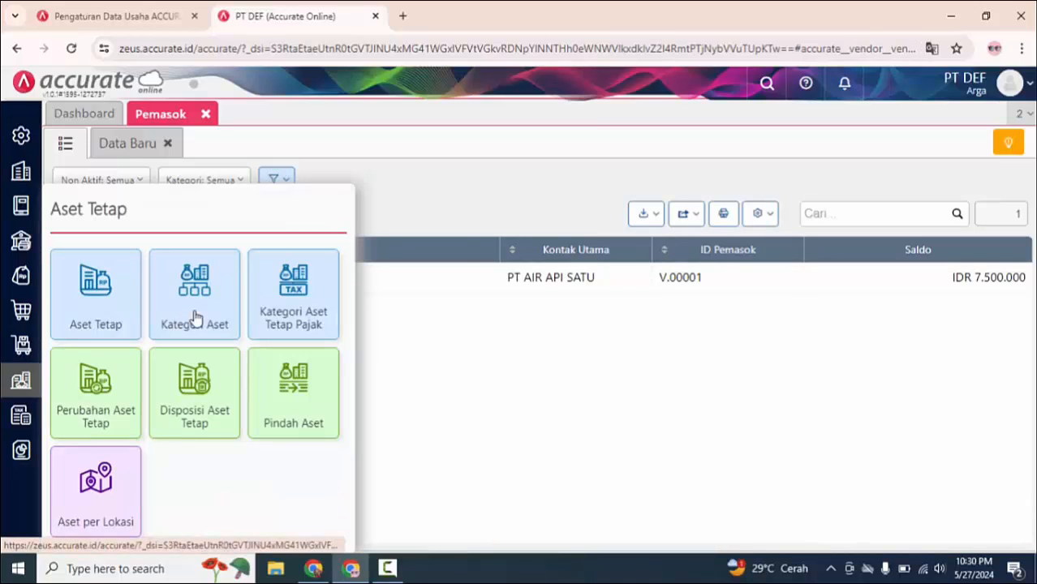
left_click(195, 318)
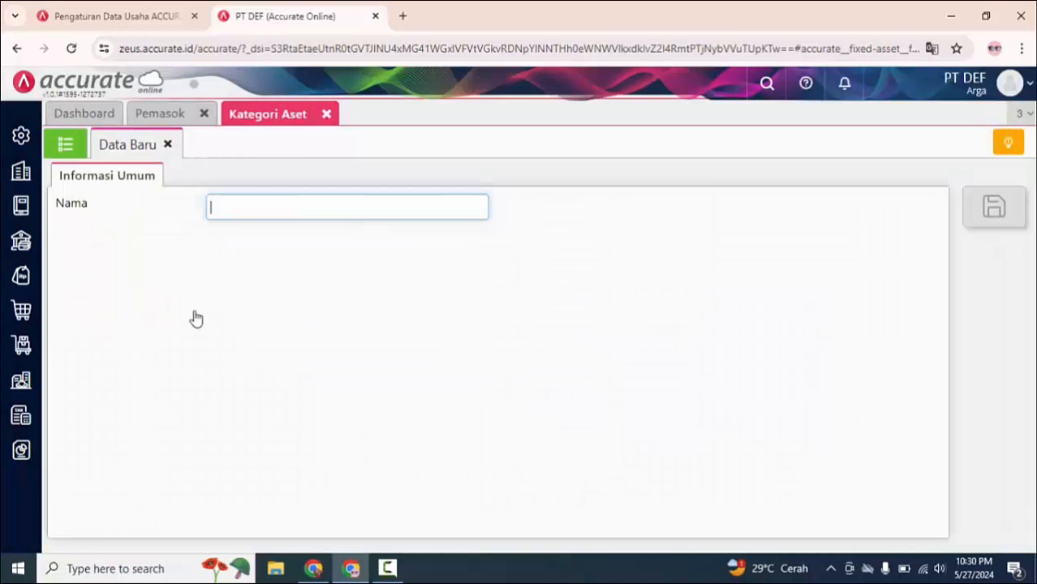
left_click(65, 144)
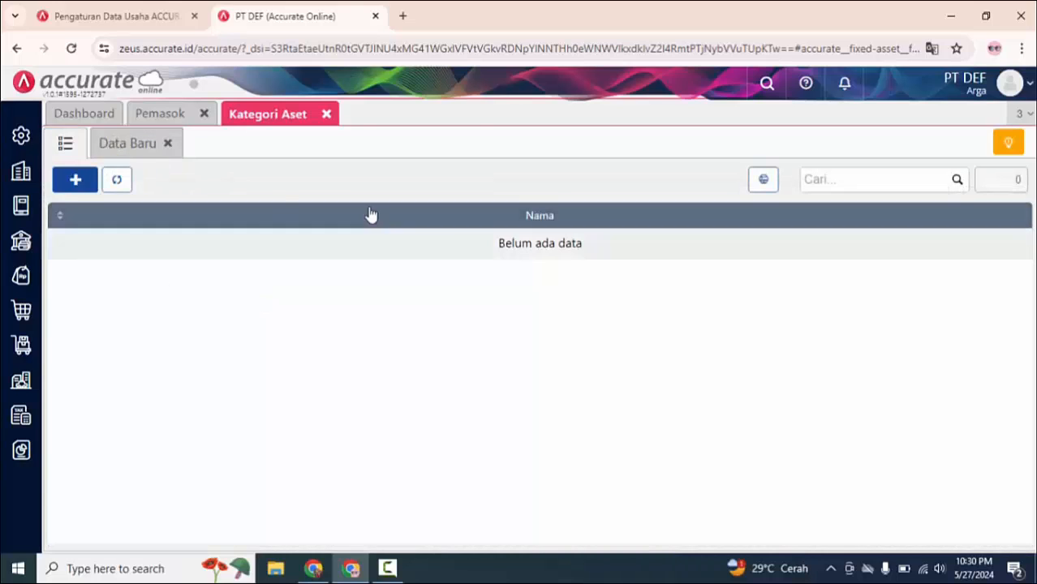
left_click(76, 180)
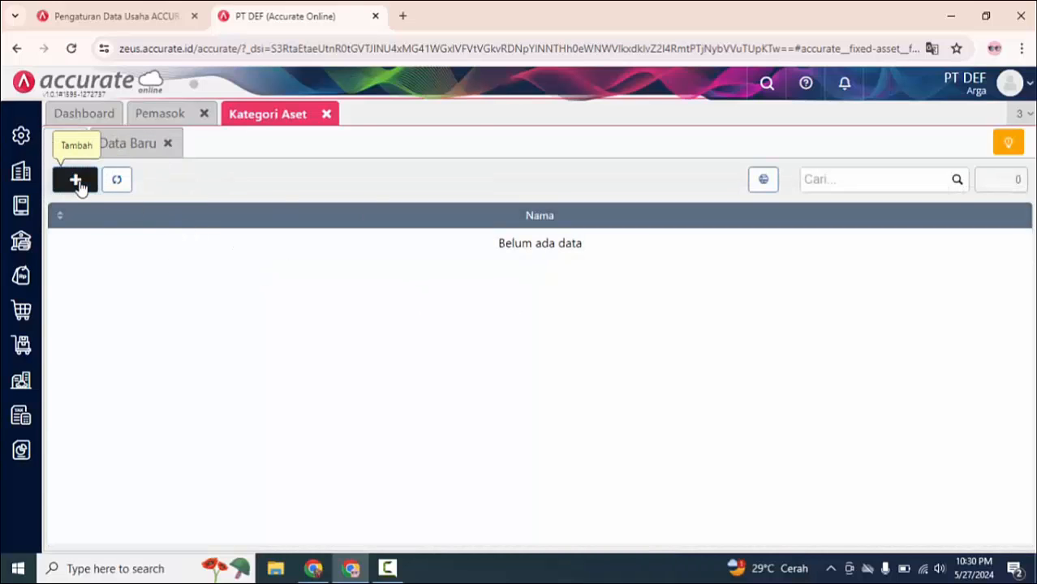
type("KE")
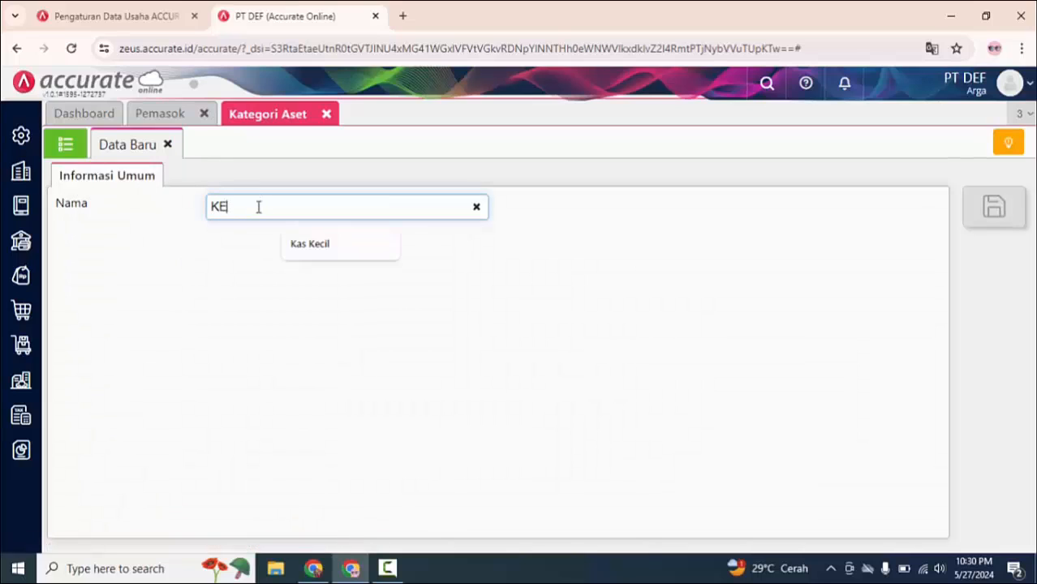
type("NDARAAN")
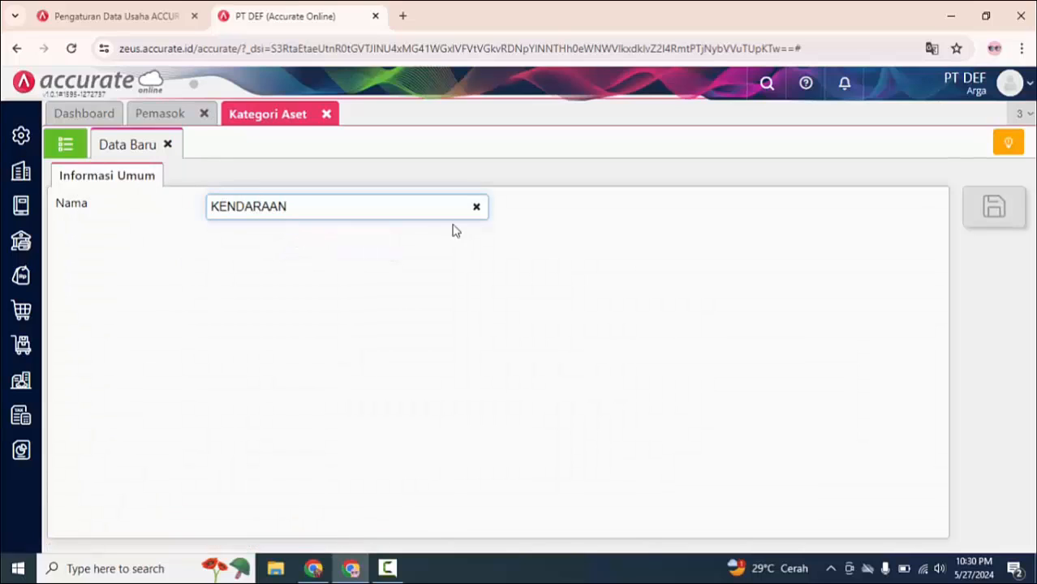
left_click(1012, 226)
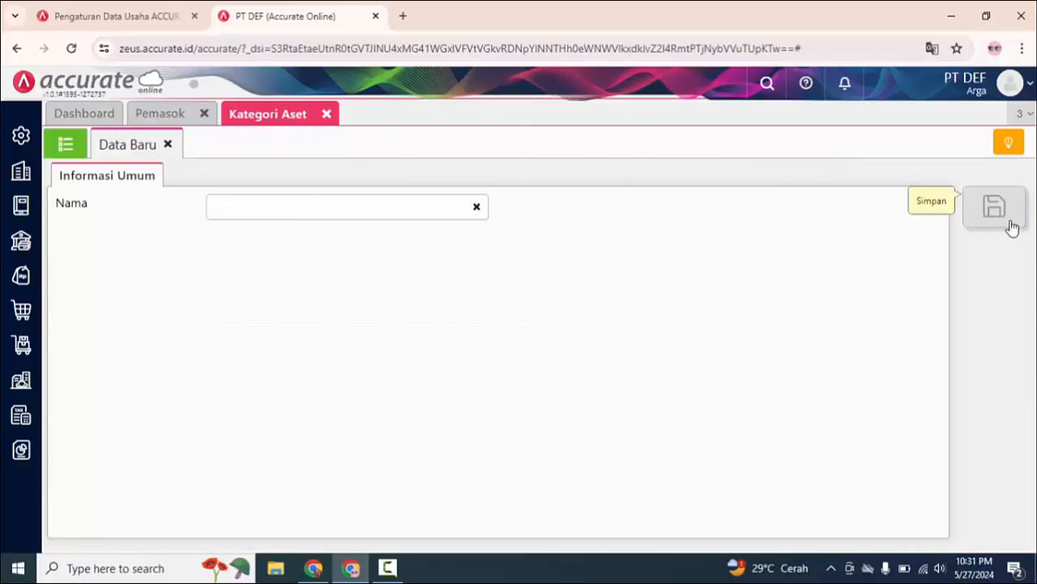
left_click(325, 116)
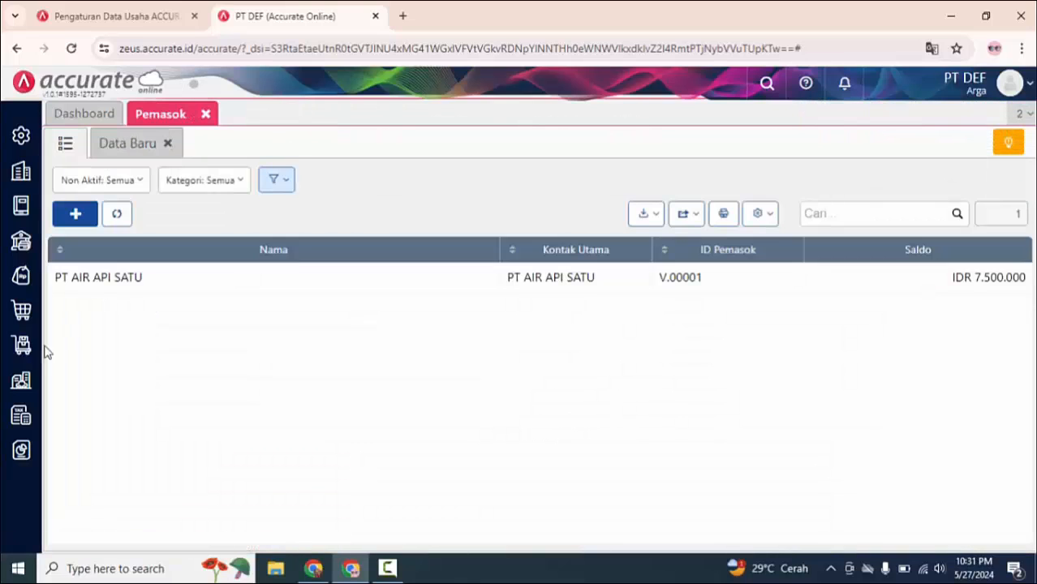
Step: Create a new fixed asset record in Aset Tetap named Kijang Innova with the purchase date 06/12/2023
left_click(21, 381)
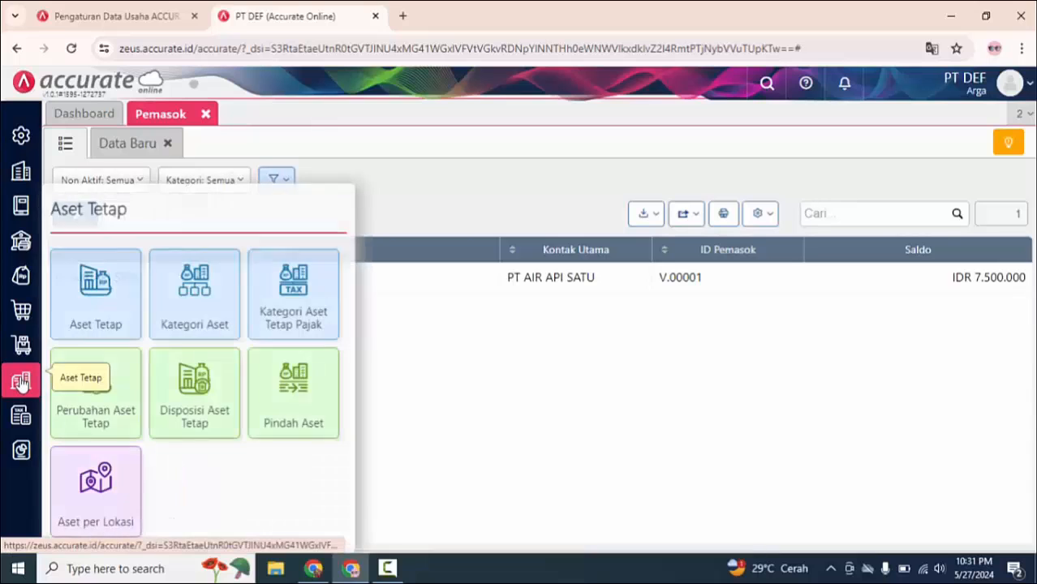
left_click(94, 318)
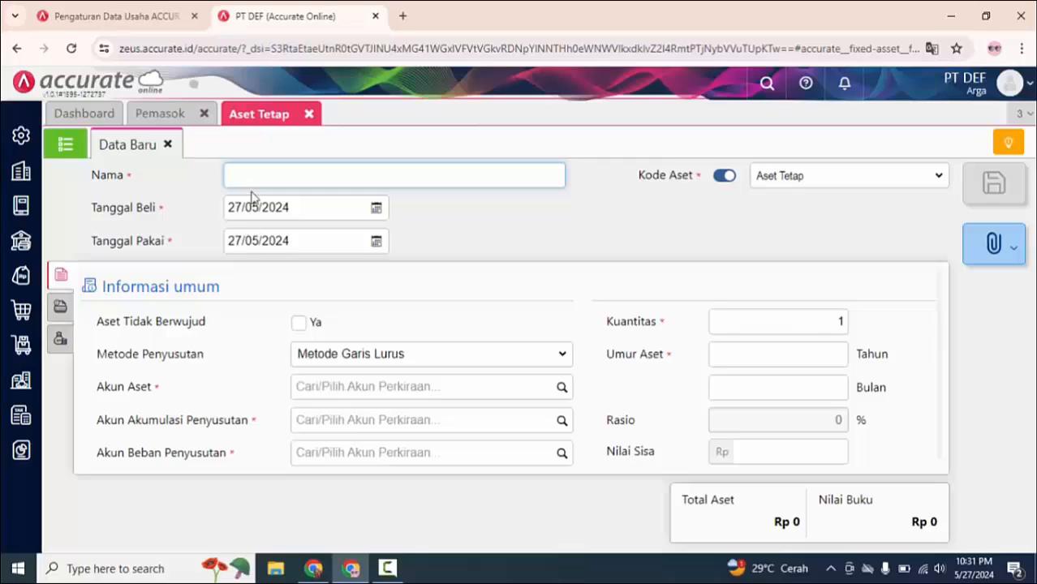
type("Kijang Innova")
left_click(376, 208)
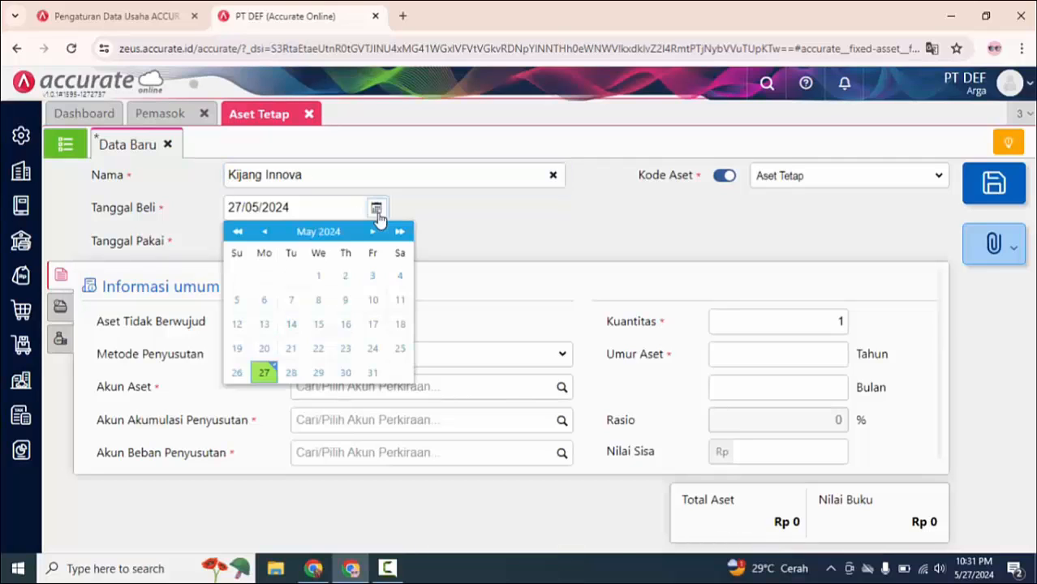
scroll(321, 303, "up", 5)
left_click(318, 302)
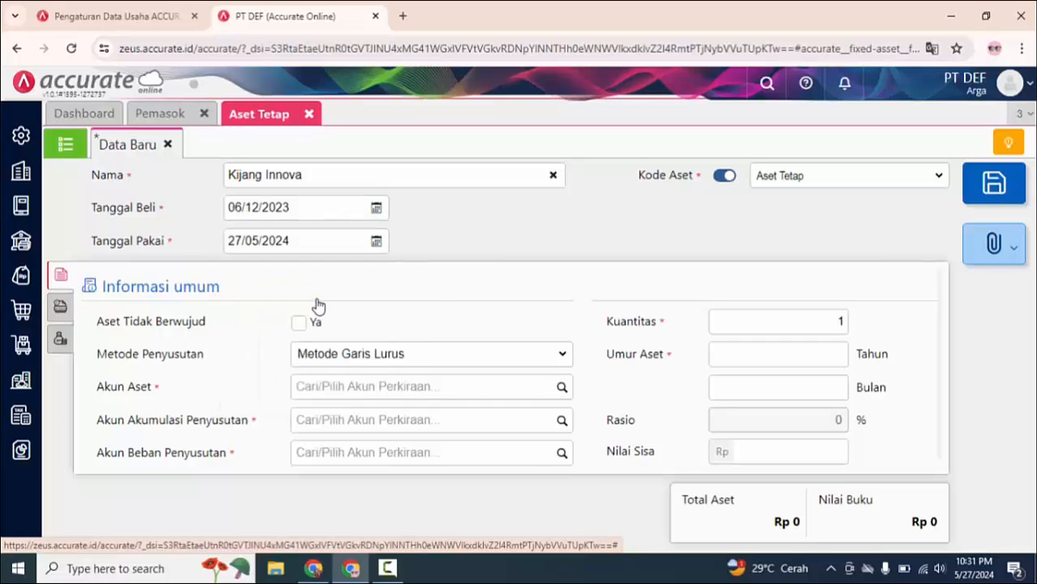
Step: Copy the purchase date 06/12/2023 into the asset's usage date and set its useful life to 4 years
left_click(301, 206)
key("ctrl+a")
key("ctrl+c")
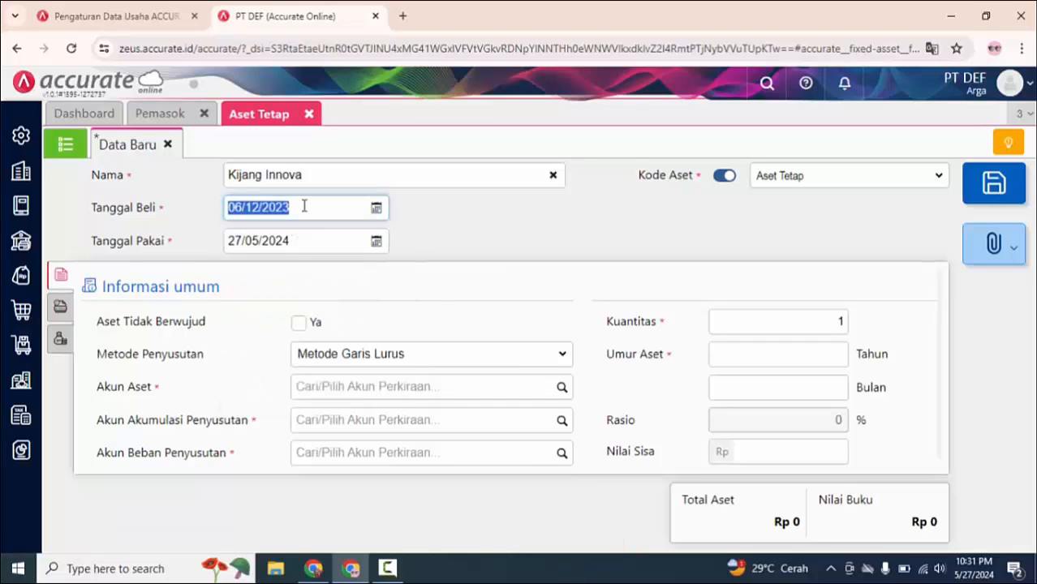
left_click_drag(305, 235, 223, 238)
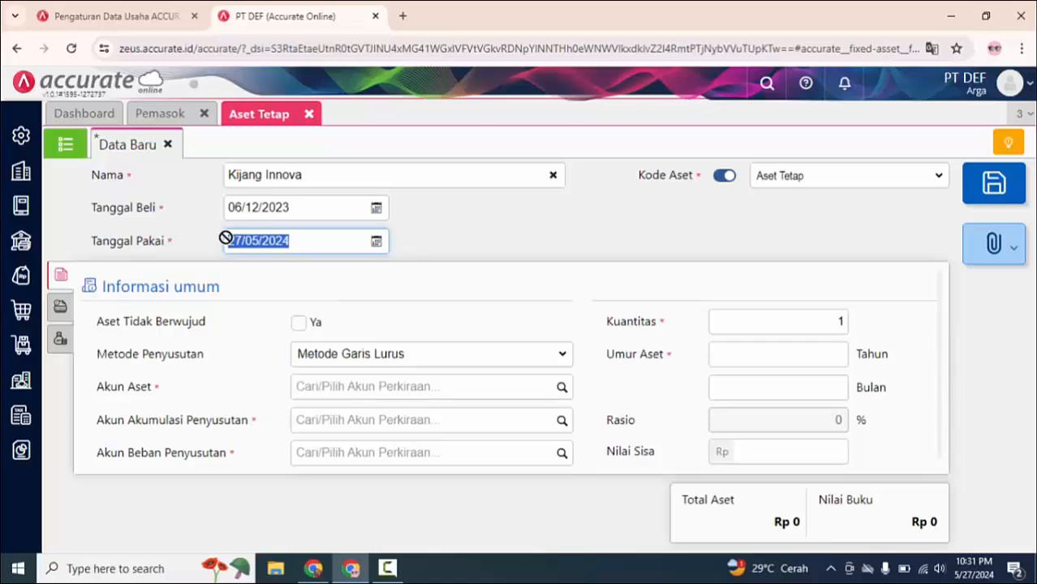
key("ctrl+v")
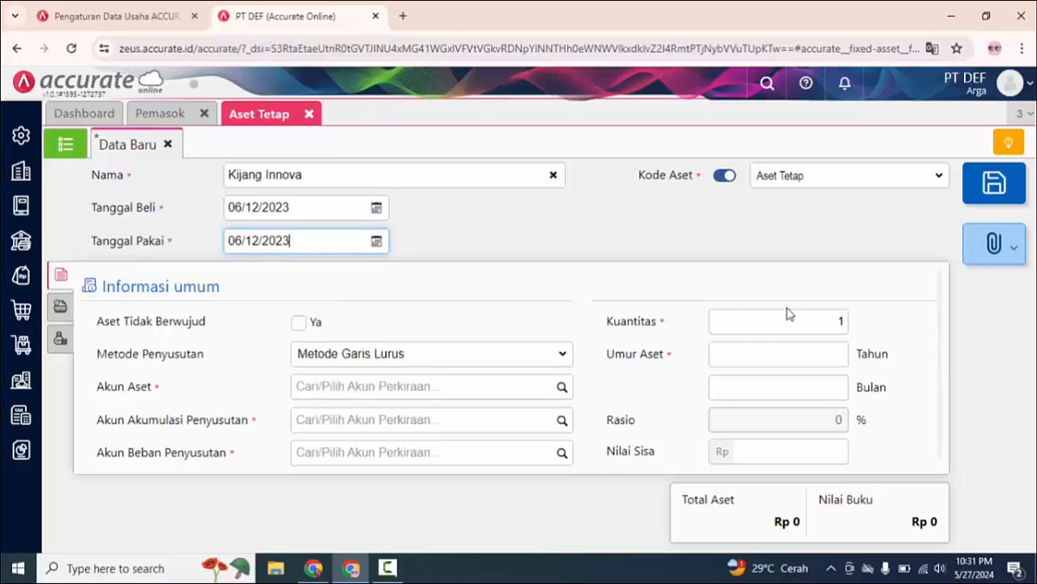
left_click(787, 358)
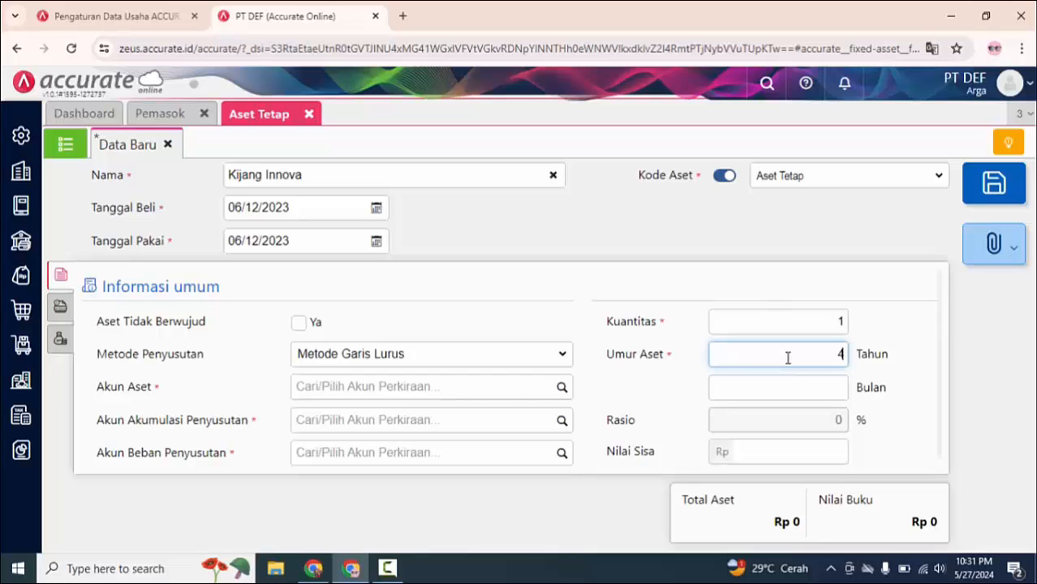
type("4")
Step: Assign the asset's accounts: Kendaraan as asset, Akumulasi Penyusutan Kendaraan as accumulated depreciation, and Beban Penyusutan Kendaraan as depreciation expense
left_click(495, 387)
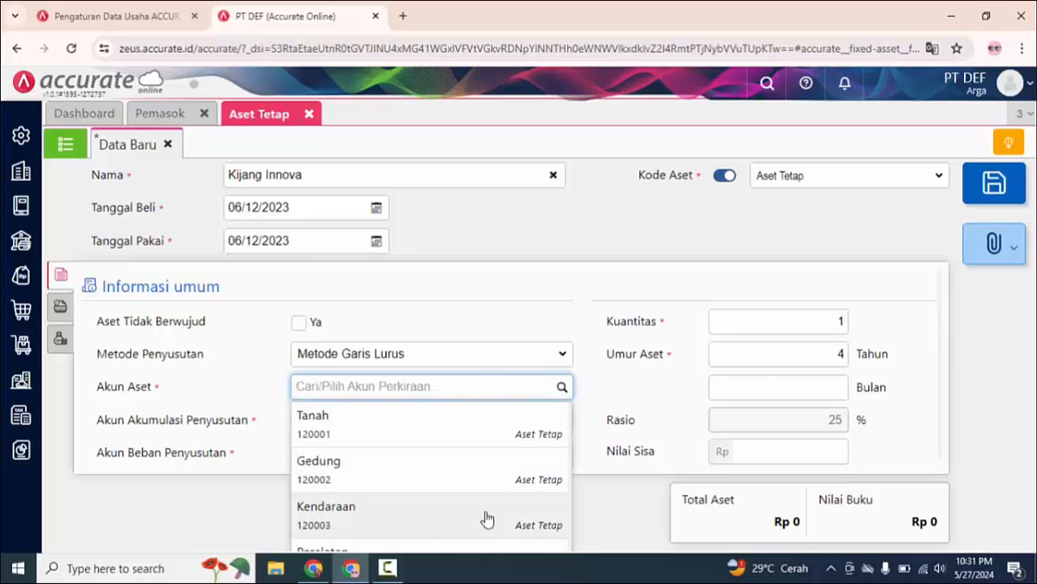
left_click(483, 517)
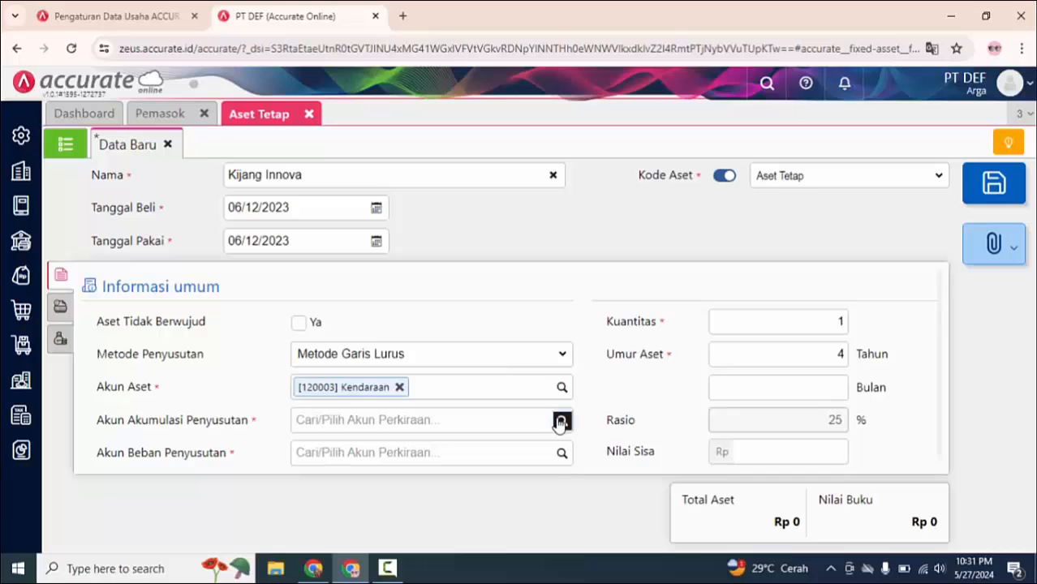
left_click(560, 421)
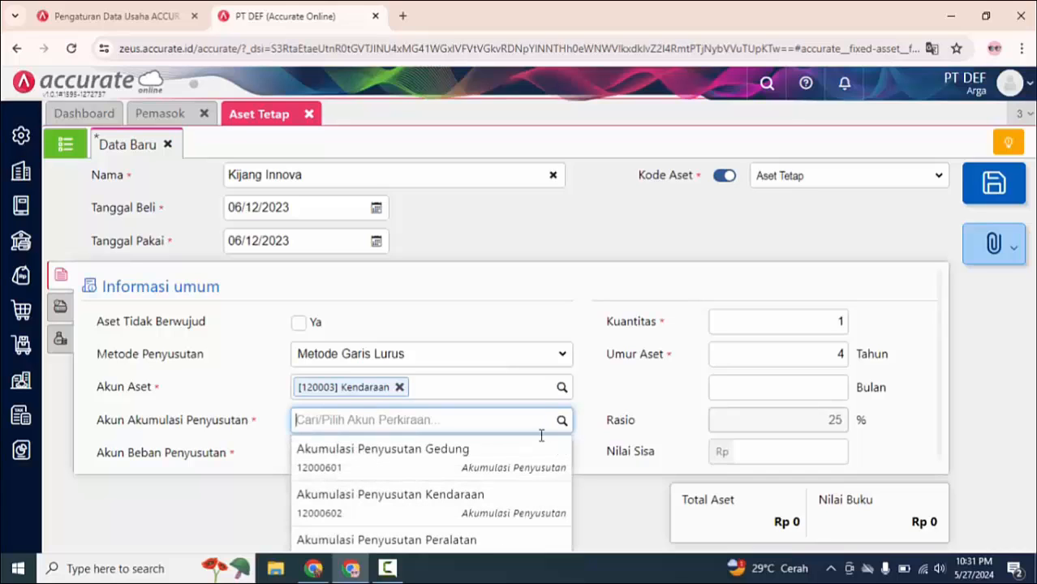
left_click(481, 516)
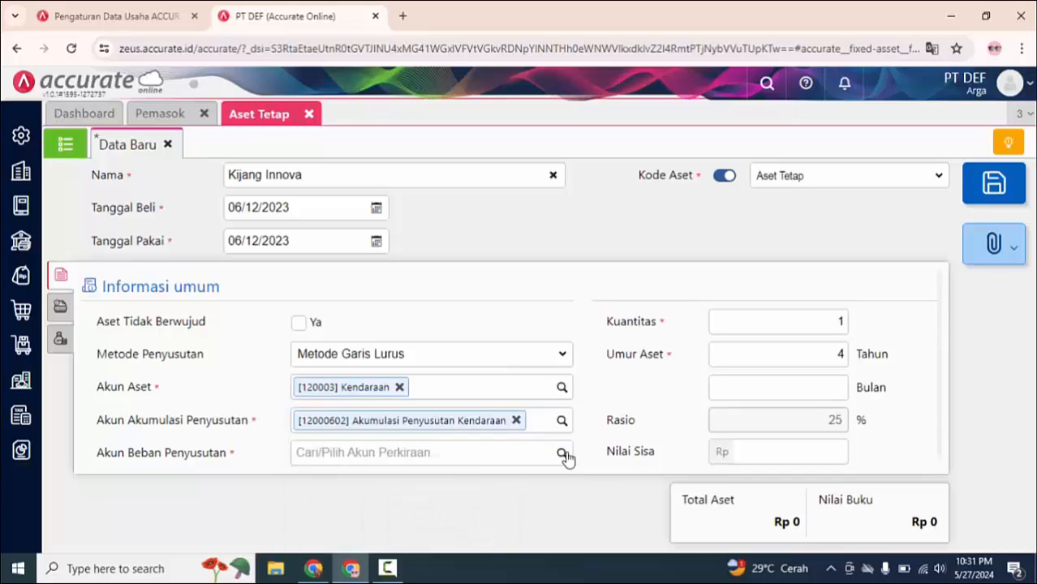
left_click(562, 454)
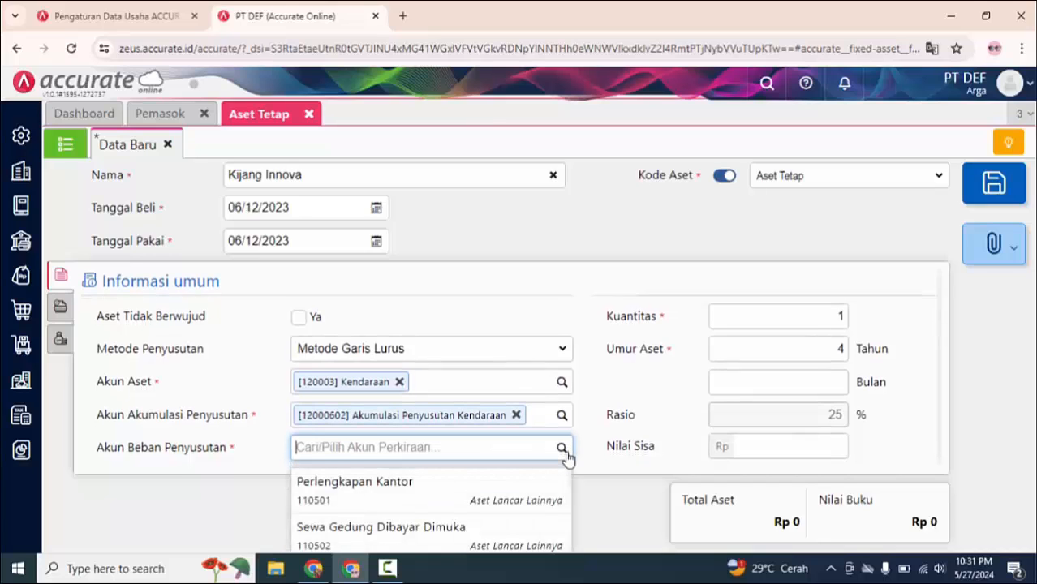
type("kenda")
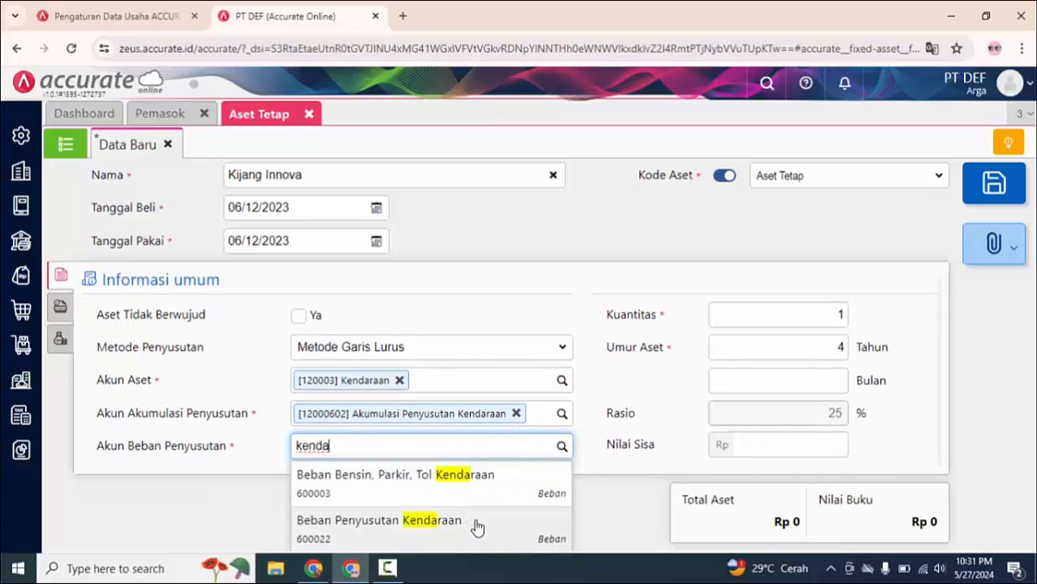
left_click(475, 522)
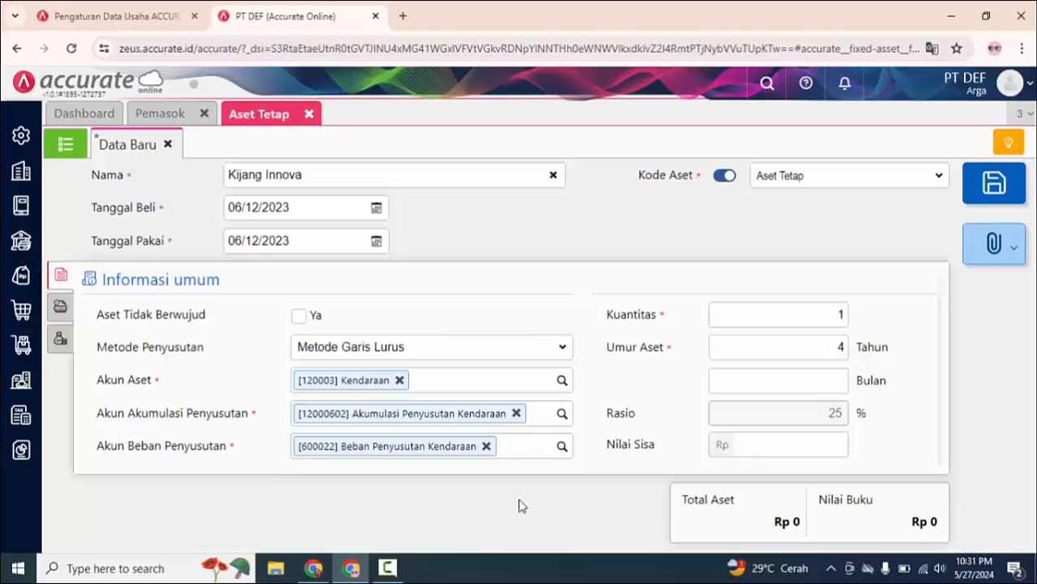
Step: Assign the asset category KENDARAAN to Kijang Innova in its Info lainnya section
left_click(61, 307)
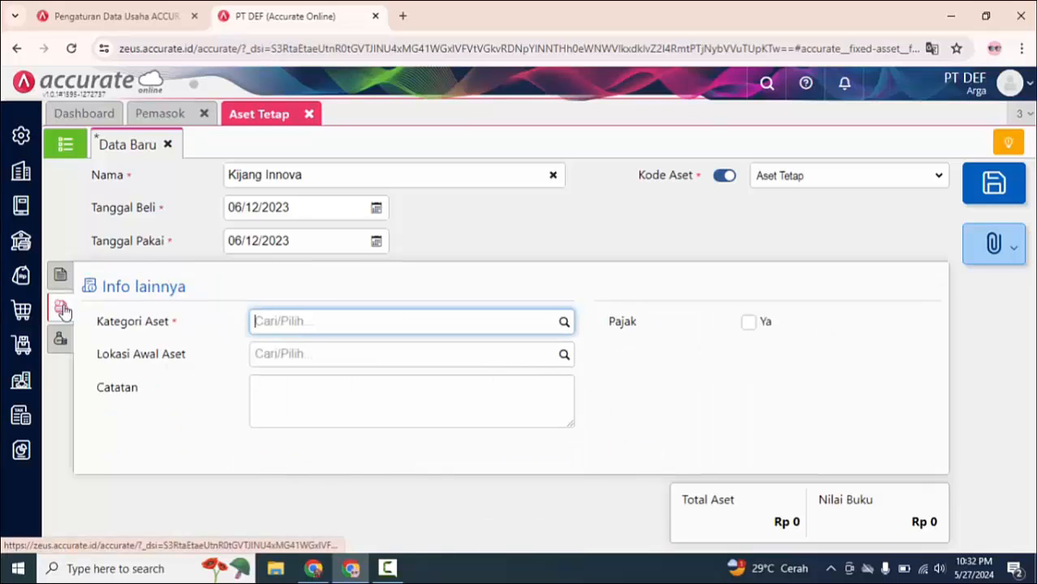
left_click(563, 324)
left_click(524, 352)
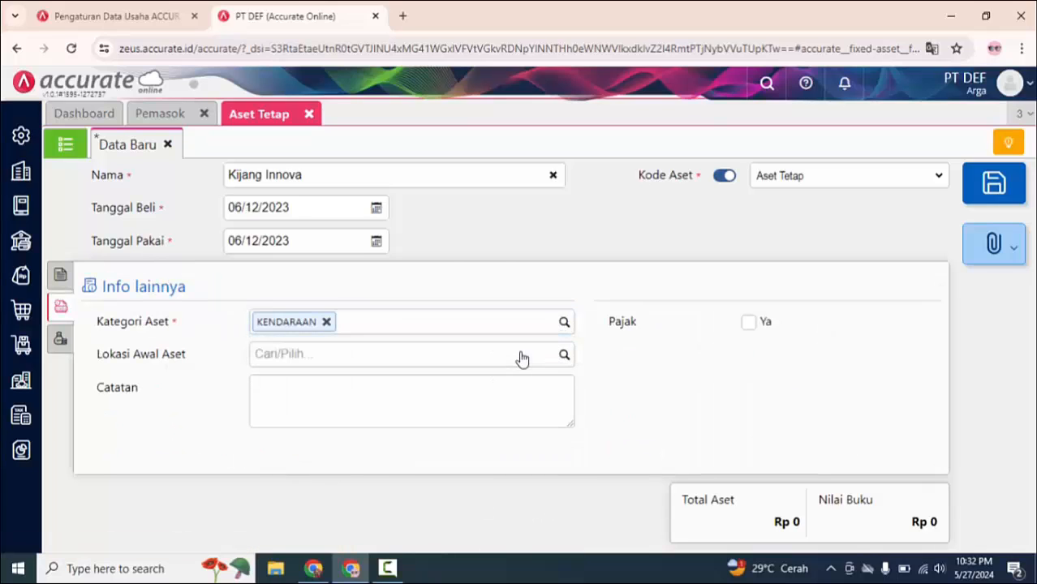
Step: Add Equitas Saldo Awal as Kijang Innova's expenditure account (Akun Pengeluaran) with an amount of Rp 485.000.000
left_click(62, 340)
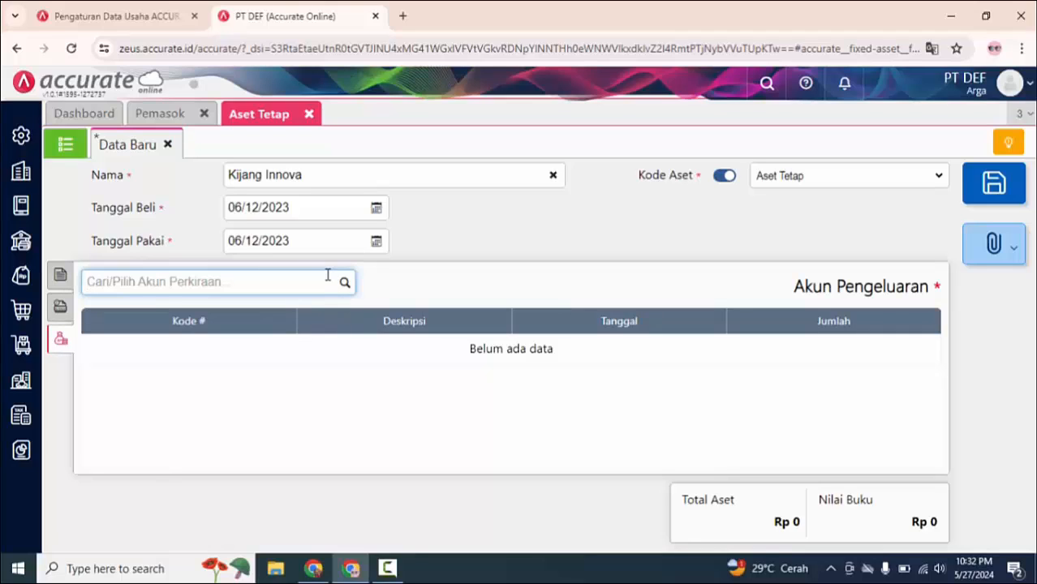
type("eq")
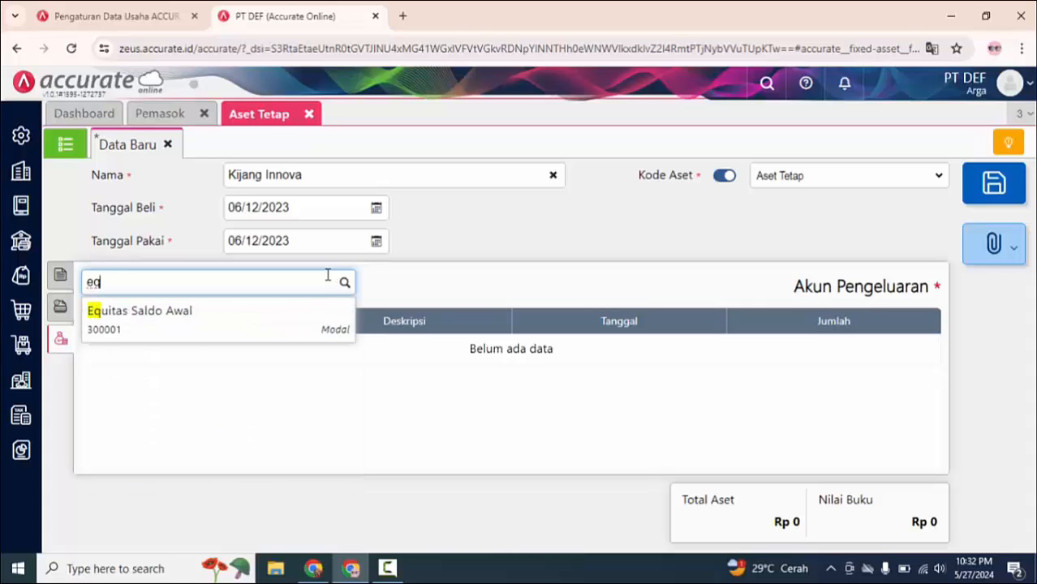
left_click(246, 329)
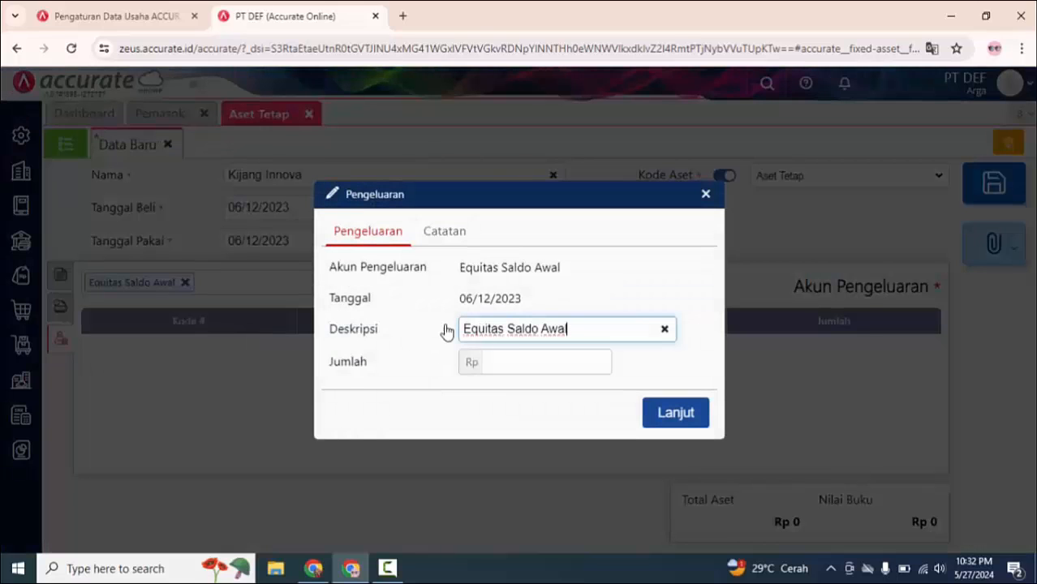
left_click(519, 361)
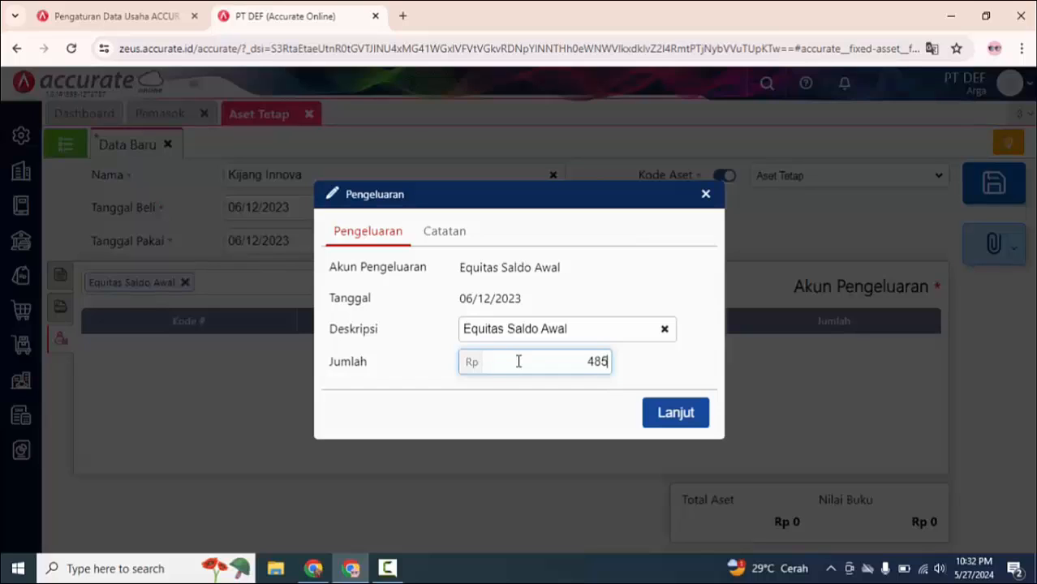
type("00000")
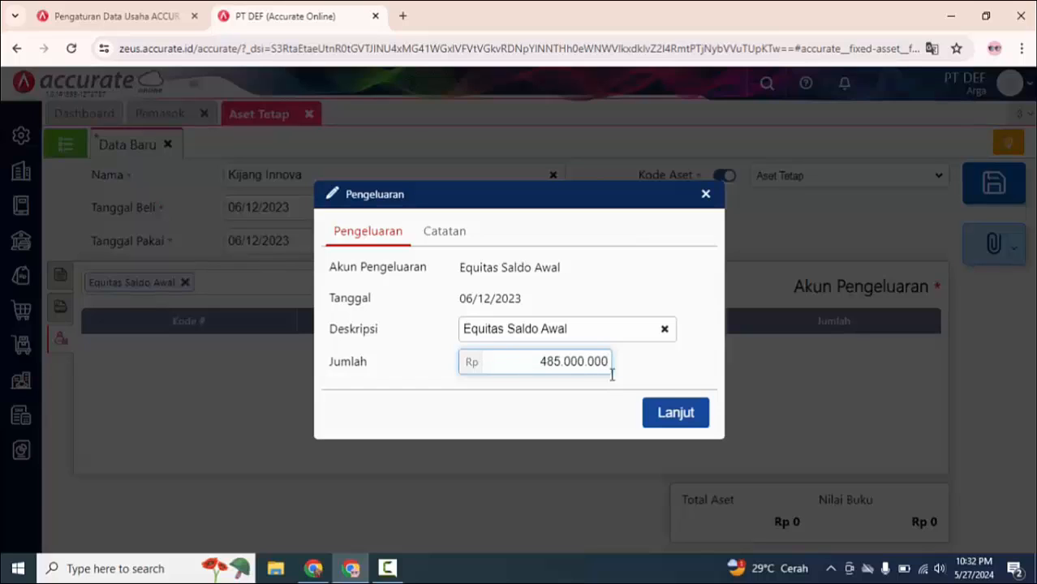
left_click(681, 415)
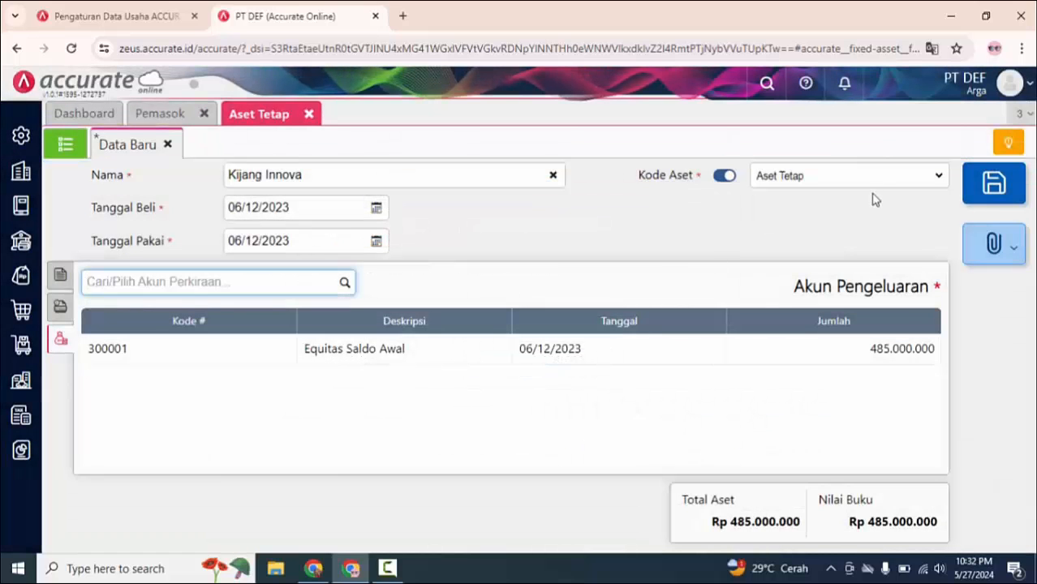
Step: Save the Kijang Innova fixed asset record and return to the list of fixed assets
left_click(985, 195)
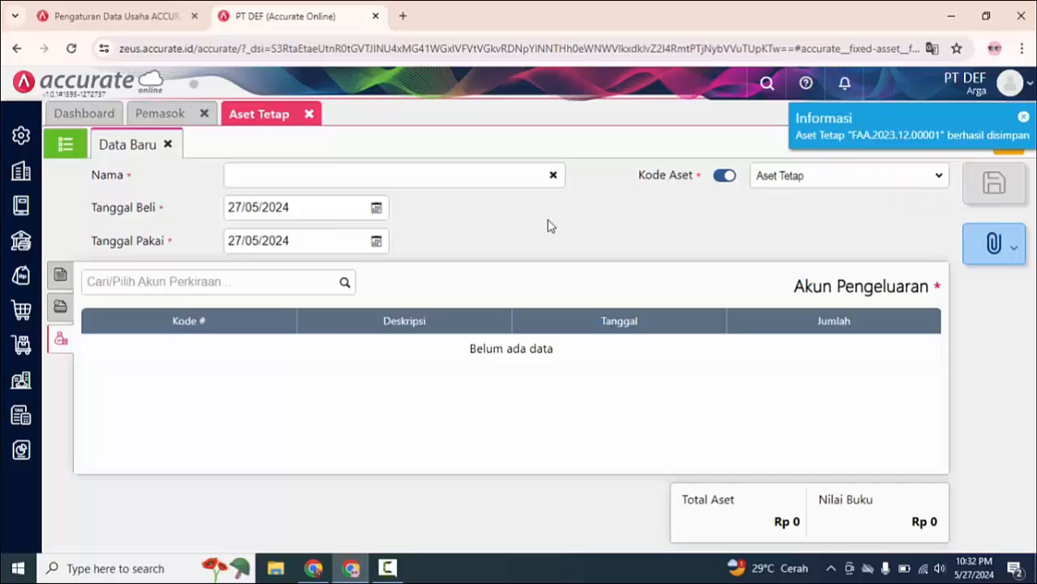
left_click(65, 144)
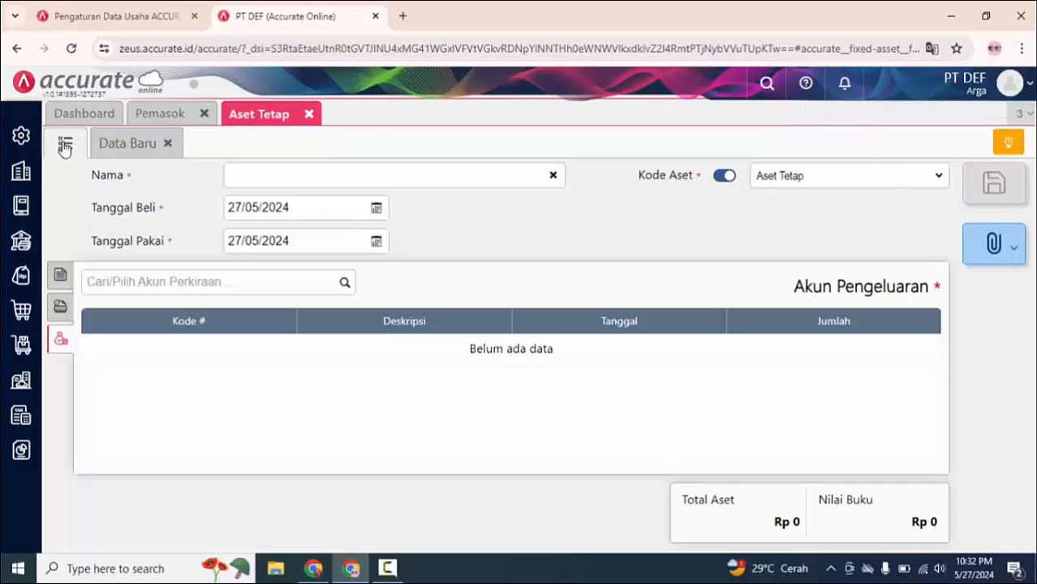